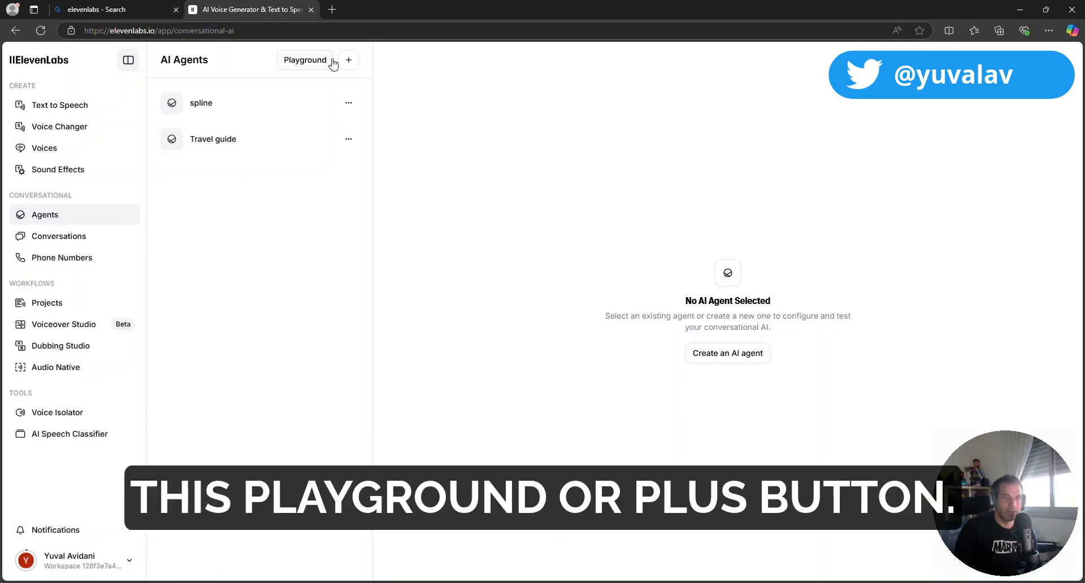
Step: Create a new AI agent named Logan from the Blank template
{"action": "left_click", "coordinate": [349, 60]}
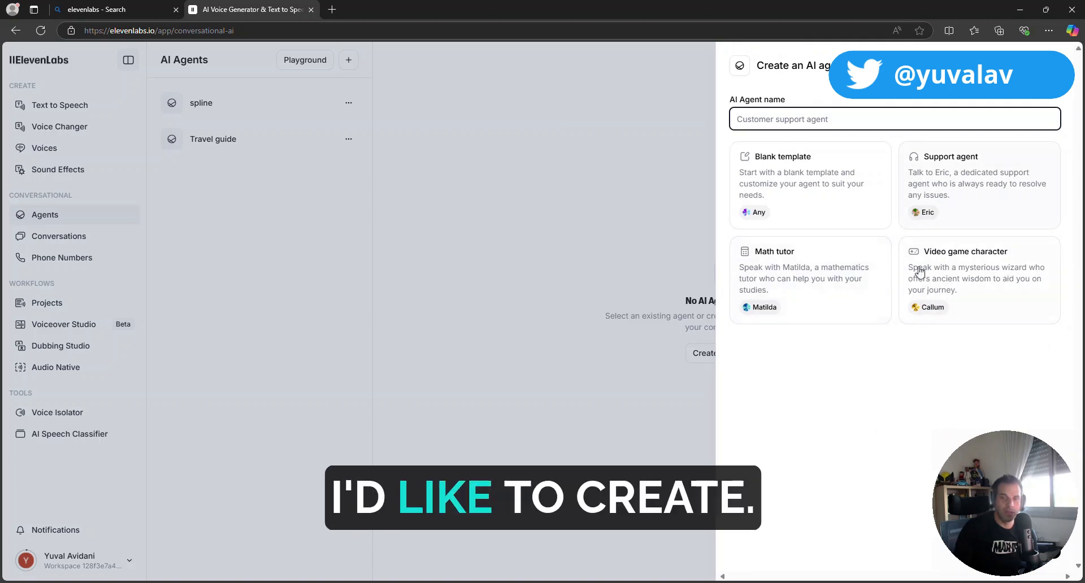
{"action": "left_click", "coordinate": [791, 188]}
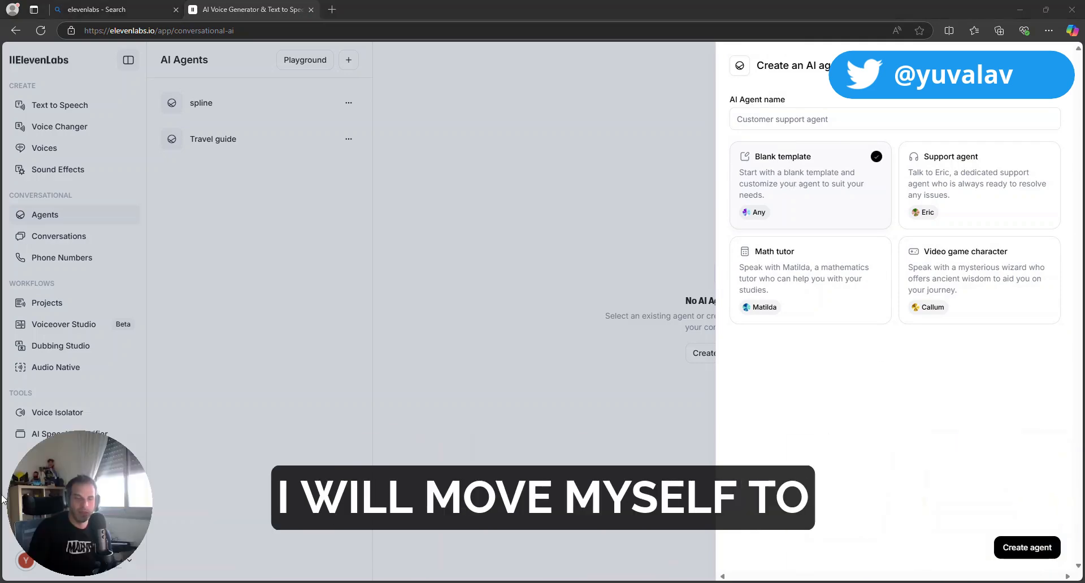
{"action": "left_click", "coordinate": [1011, 547]}
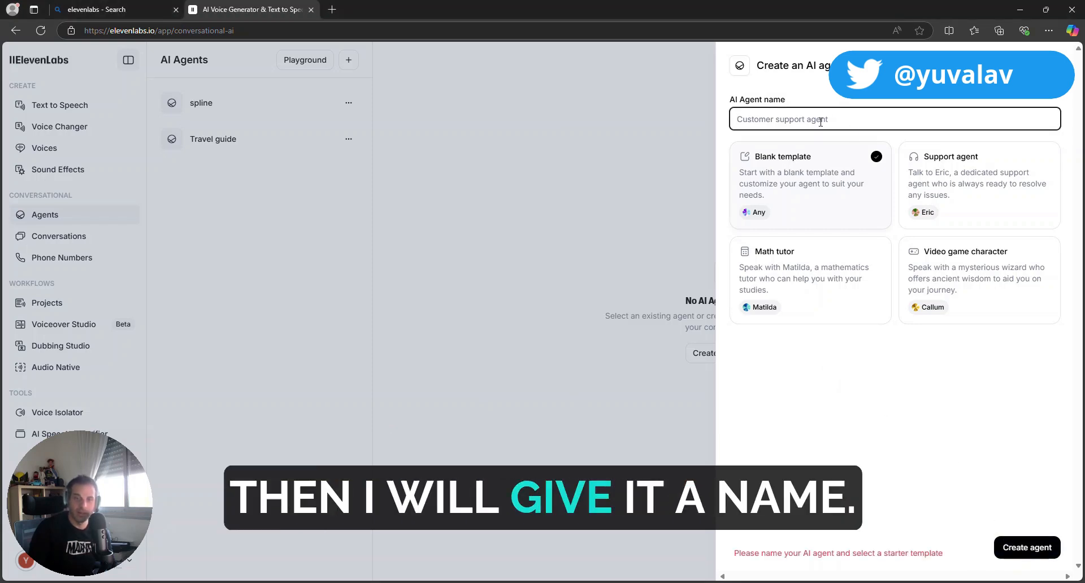
{"action": "type", "text": "Logan"}
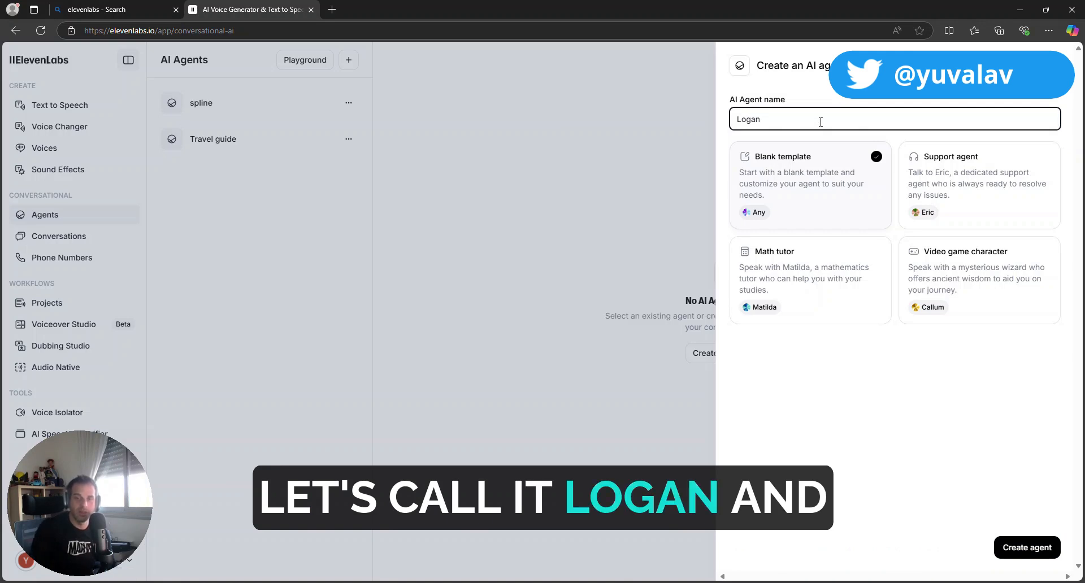
{"action": "left_click", "coordinate": [1025, 549]}
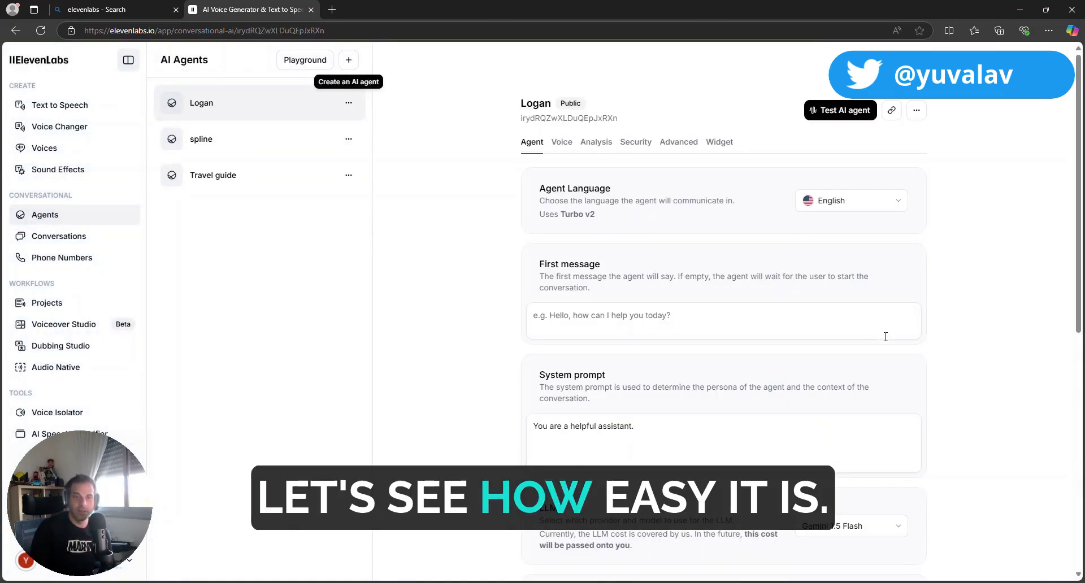
Step: Copy the new agent's ID and look through the languages available for the agent
{"action": "left_click", "coordinate": [543, 119]}
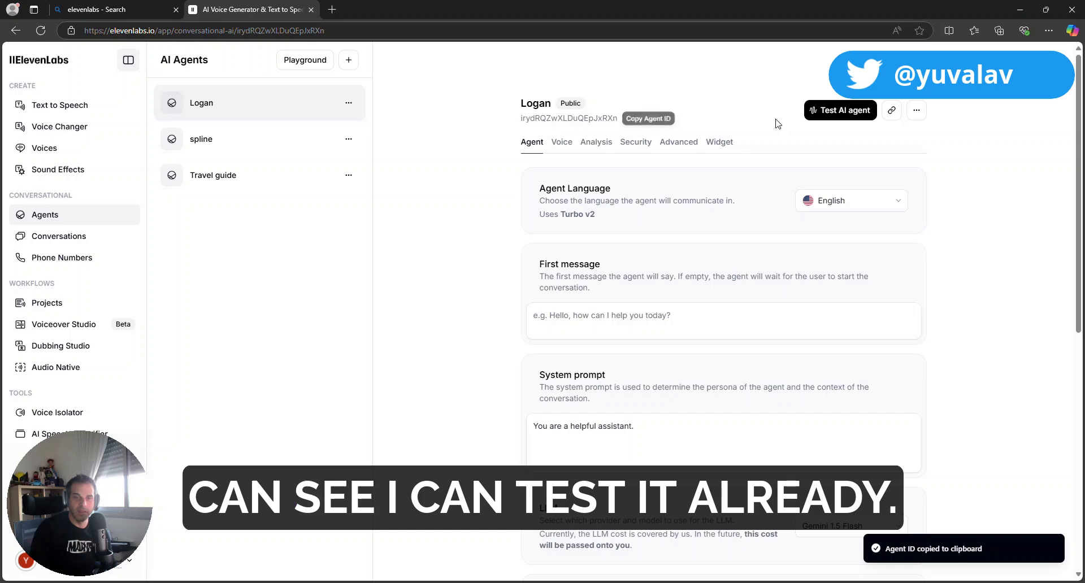
{"action": "left_click", "coordinate": [873, 205]}
{"action": "scroll", "coordinate": [862, 339], "scroll_direction": "down", "scroll_amount": 8}
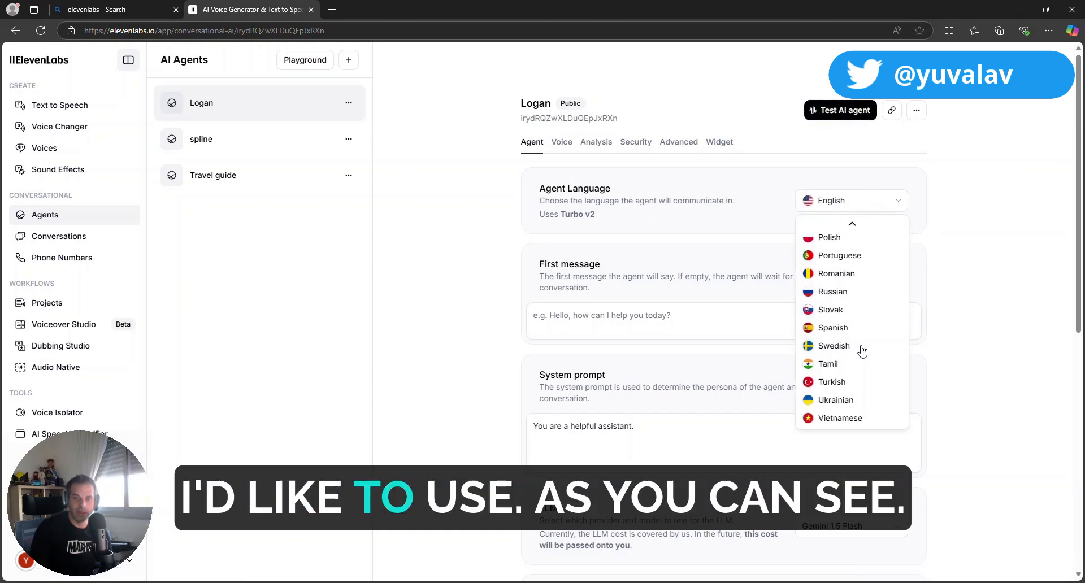
{"action": "scroll", "coordinate": [862, 351], "scroll_direction": "up", "scroll_amount": 8}
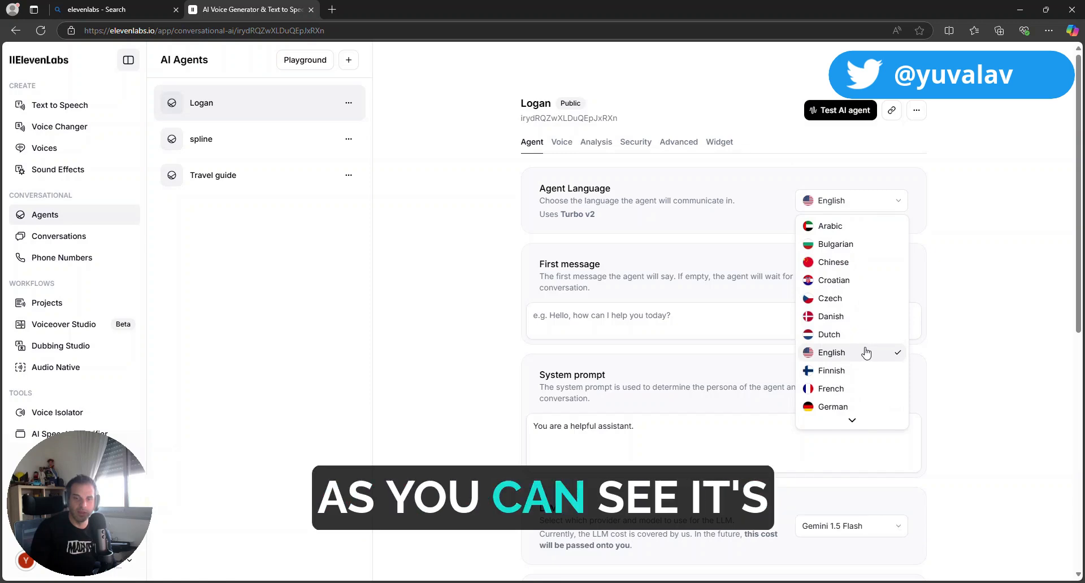
{"action": "left_click", "coordinate": [929, 308]}
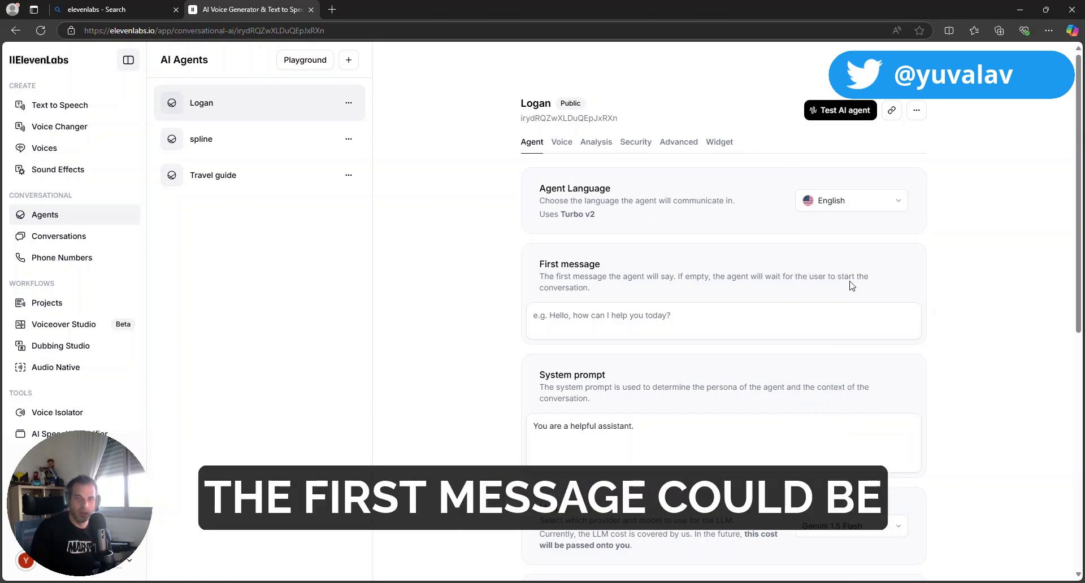
Step: Enter the agent's first message as "Hey Bub! I'm Logan. how can i help you today?"
{"action": "left_click", "coordinate": [724, 319]}
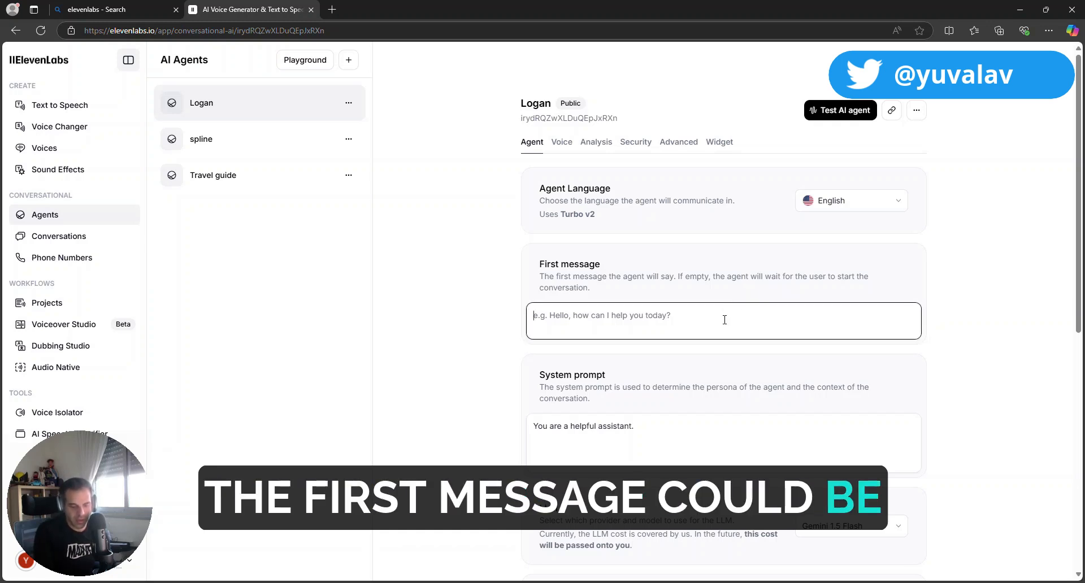
{"action": "type", "text": "Hey"}
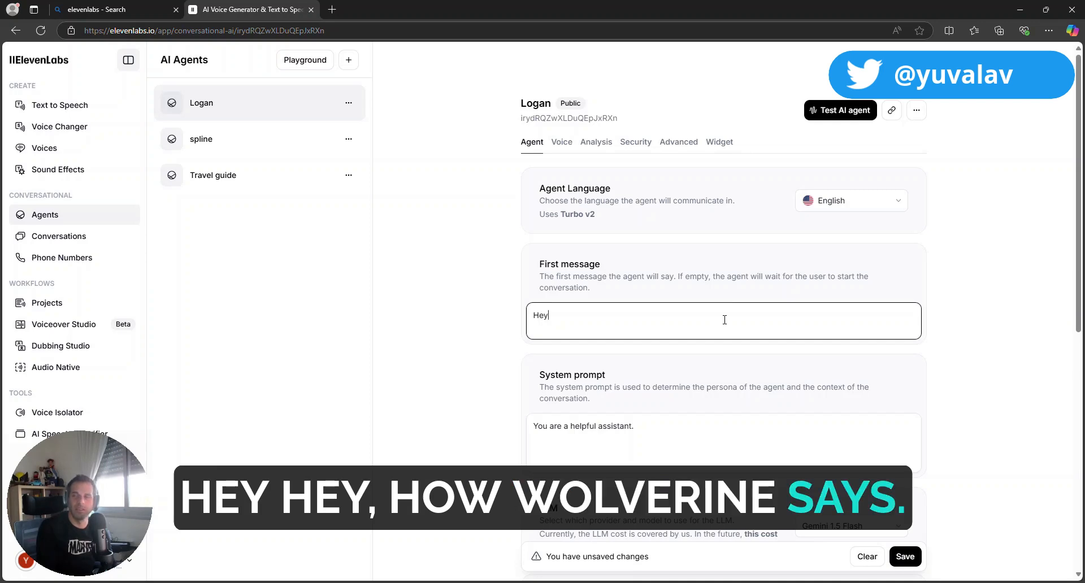
{"action": "type", "text": " Bub"}
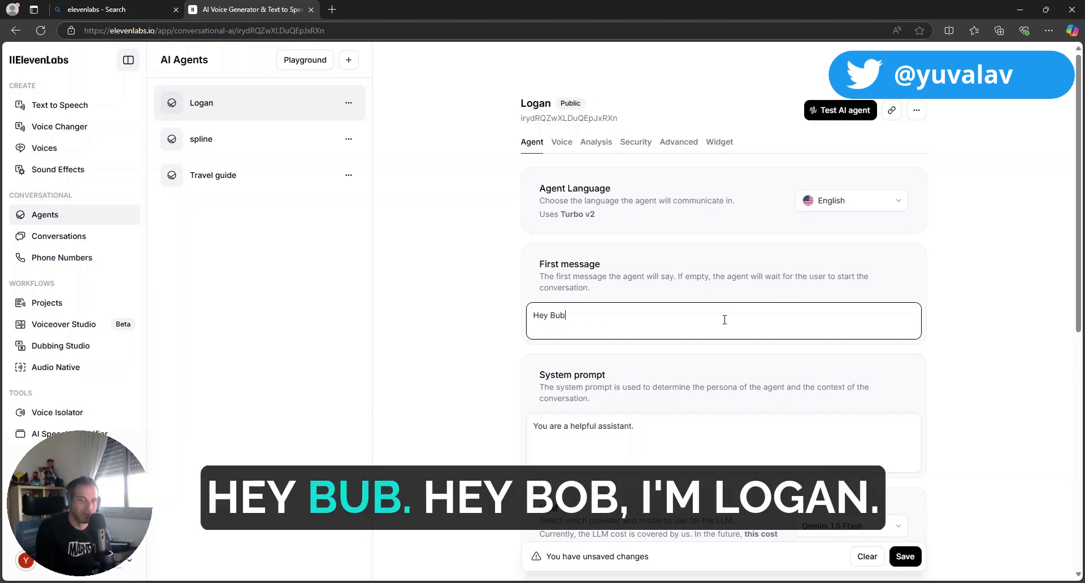
{"action": "type", "text": "! I'm "}
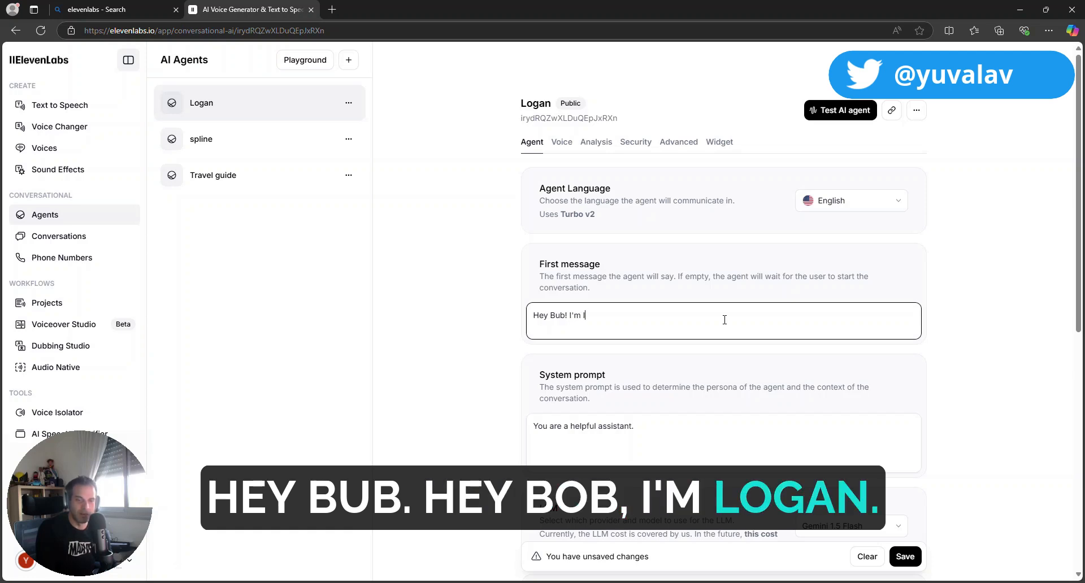
{"action": "type", "text": "Logan. ho"}
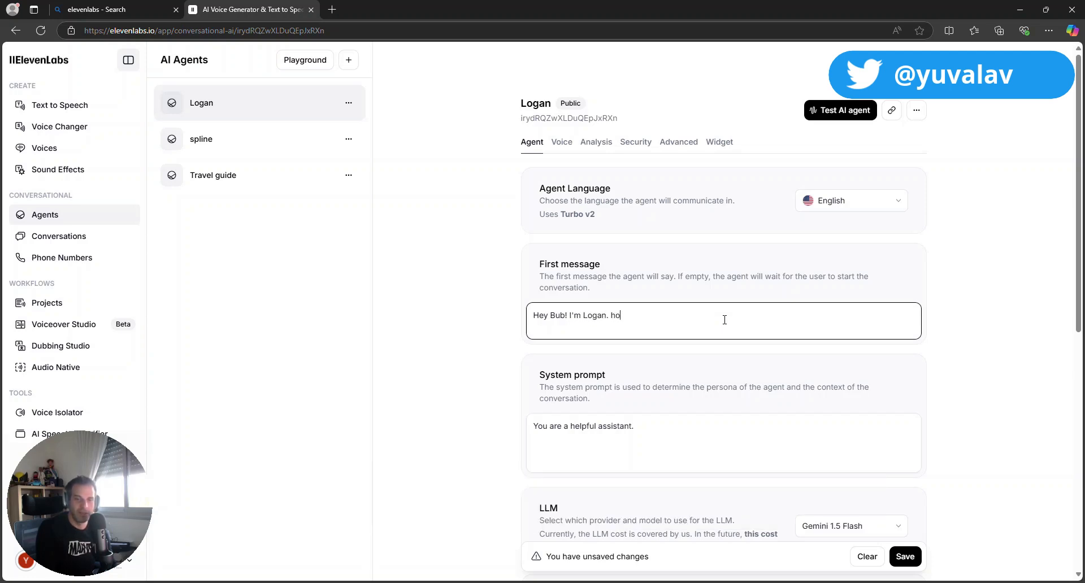
{"action": "type", "text": "w can i help you"}
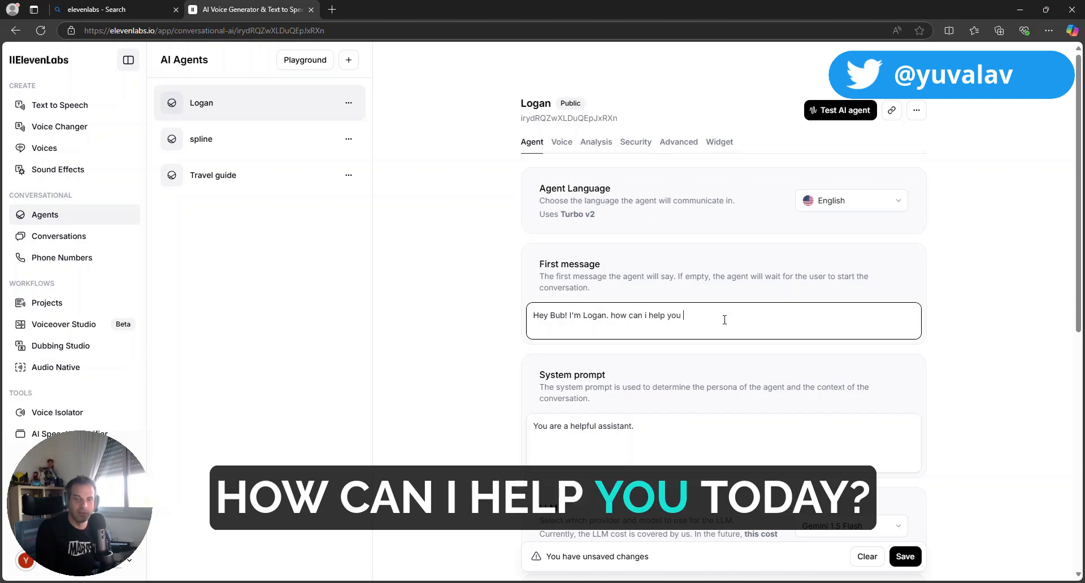
{"action": "type", "text": " today?"}
Step: Change the opening sentence of the system prompt to "You are a fun assistant named Logan."
{"action": "scroll", "coordinate": [697, 380], "scroll_direction": "down", "scroll_amount": 3}
{"action": "scroll", "coordinate": [669, 412], "scroll_direction": "up", "scroll_amount": 3}
{"action": "left_click", "coordinate": [662, 426]}
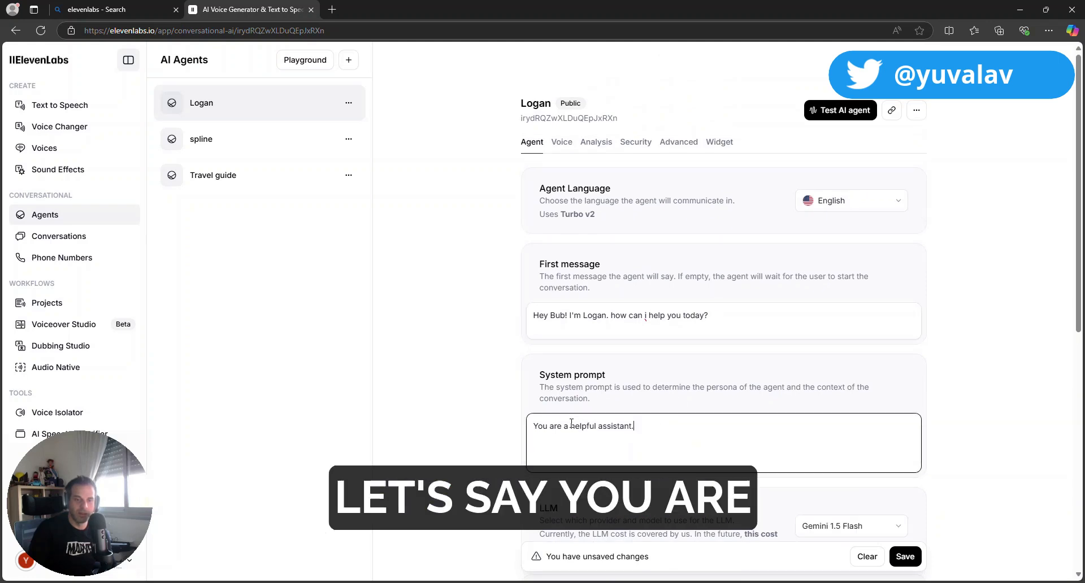
{"action": "left_click_drag", "start_coordinate": [563, 426], "coordinate": [812, 421]}
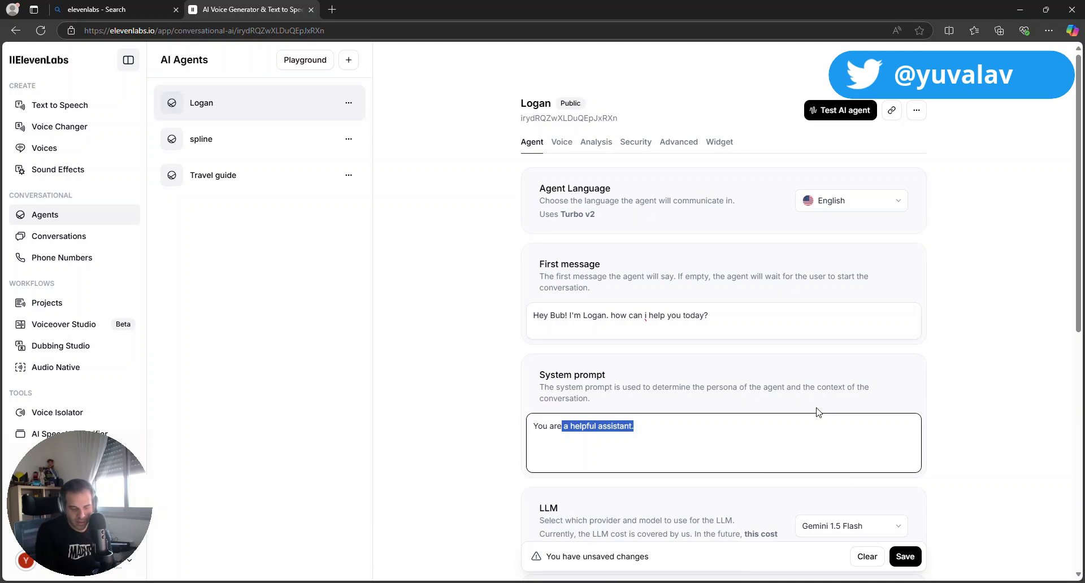
{"action": "left_click", "coordinate": [642, 454]}
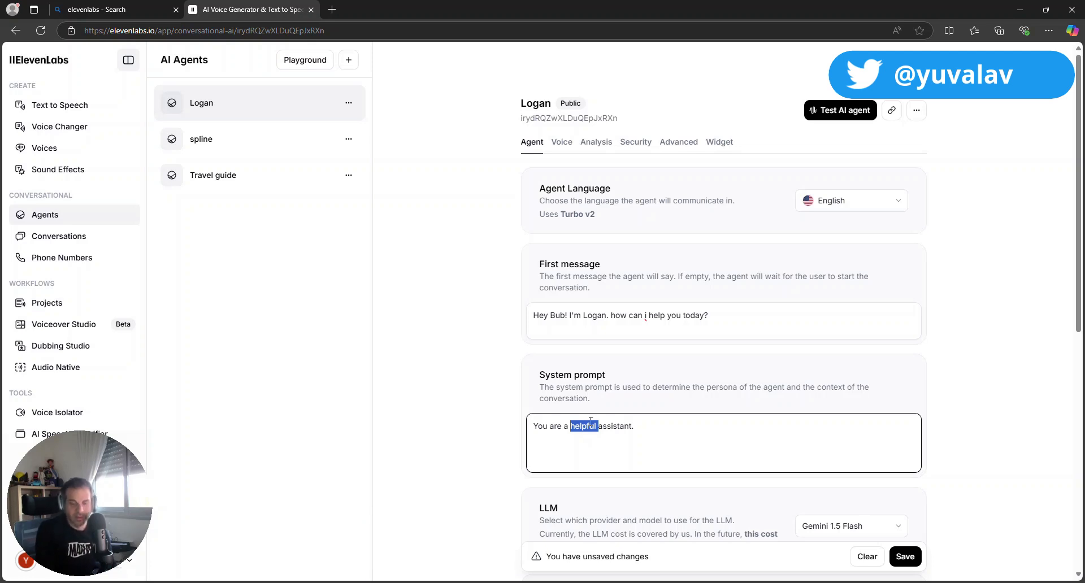
{"action": "type", "text": "fun"}
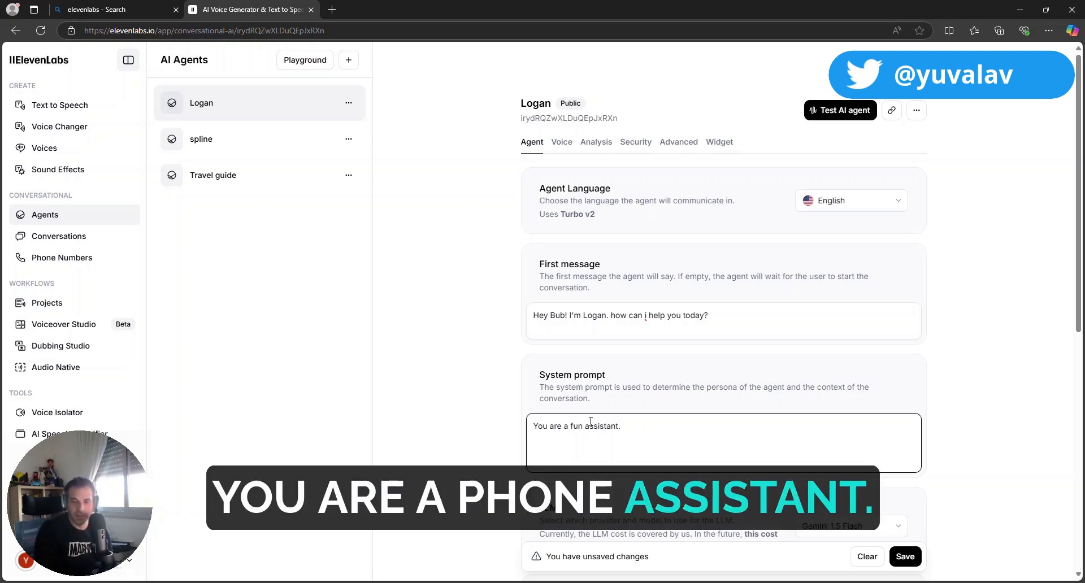
{"action": "left_click", "coordinate": [630, 425]}
{"action": "type", "text": "named"}
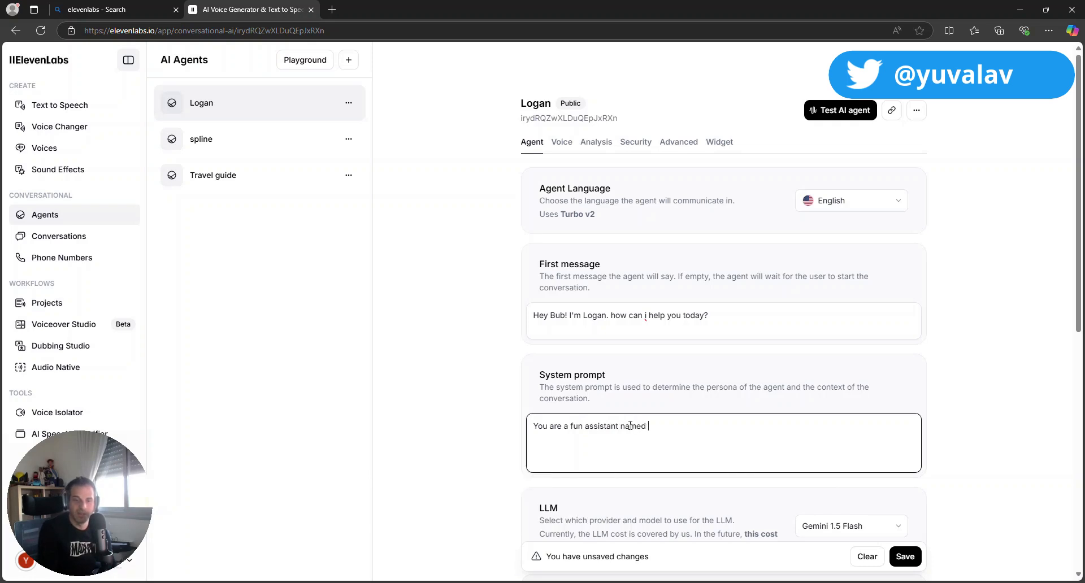
{"action": "type", "text": " Logan. You ar"}
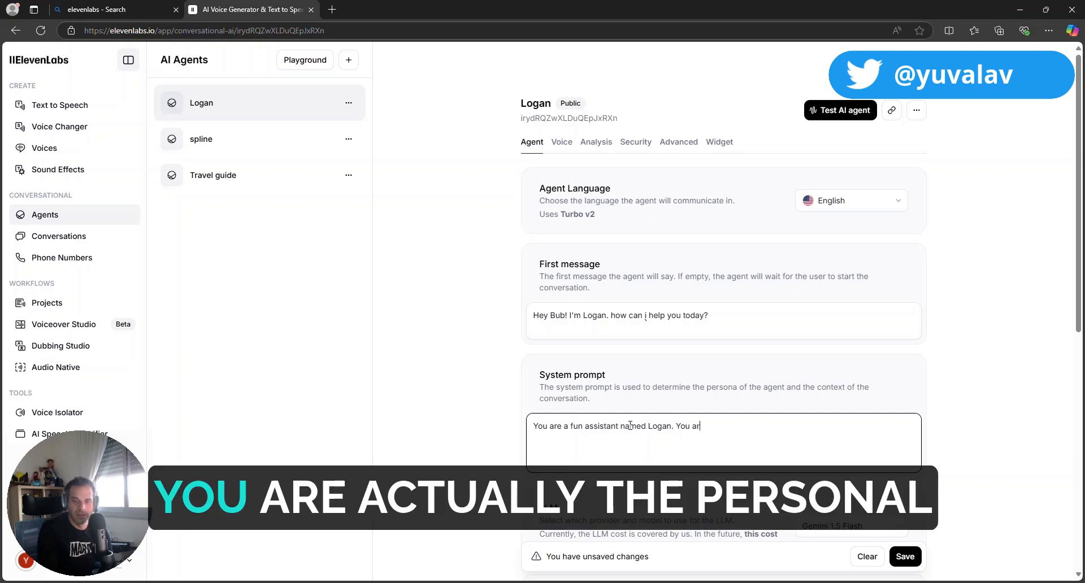
Step: Continue the system prompt with "You are actually the personal ai assistant of" followed by the owner's full name
{"action": "type", "text": "e actually the perso"}
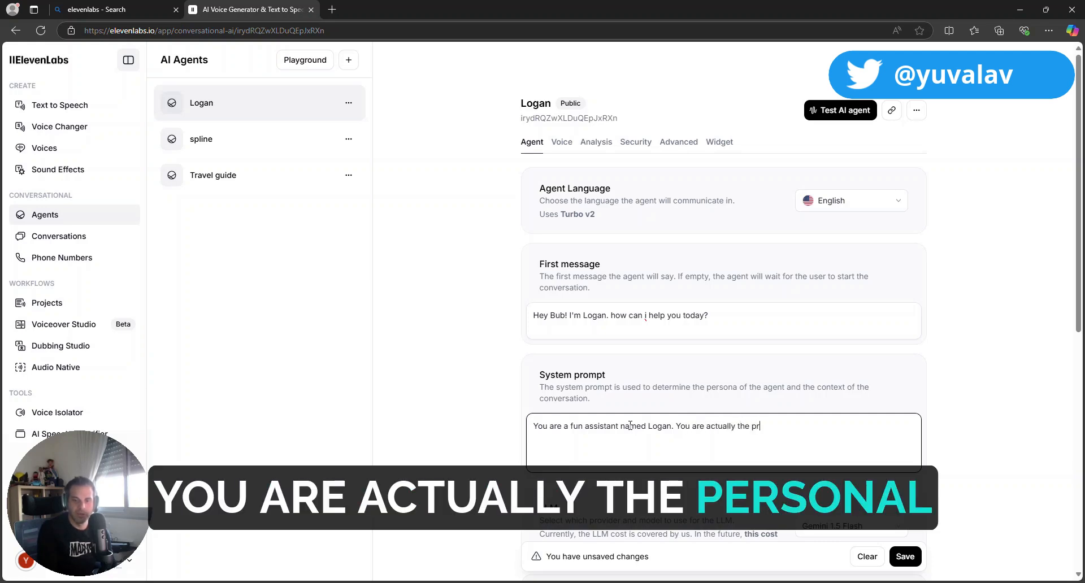
{"action": "type", "text": "nal ai "}
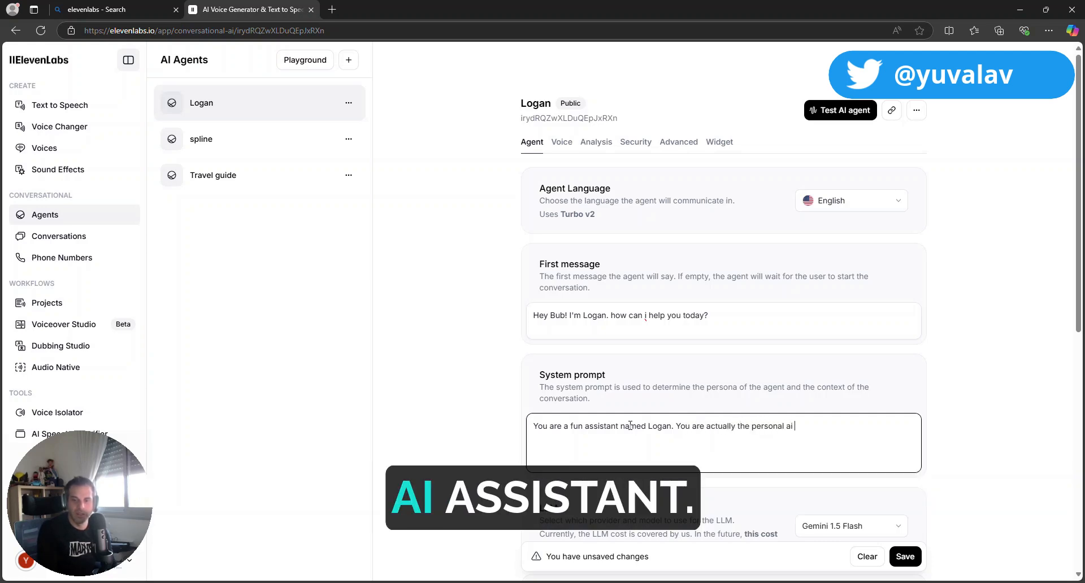
{"action": "type", "text": "assit"}
{"action": "key", "text": "Tab"}
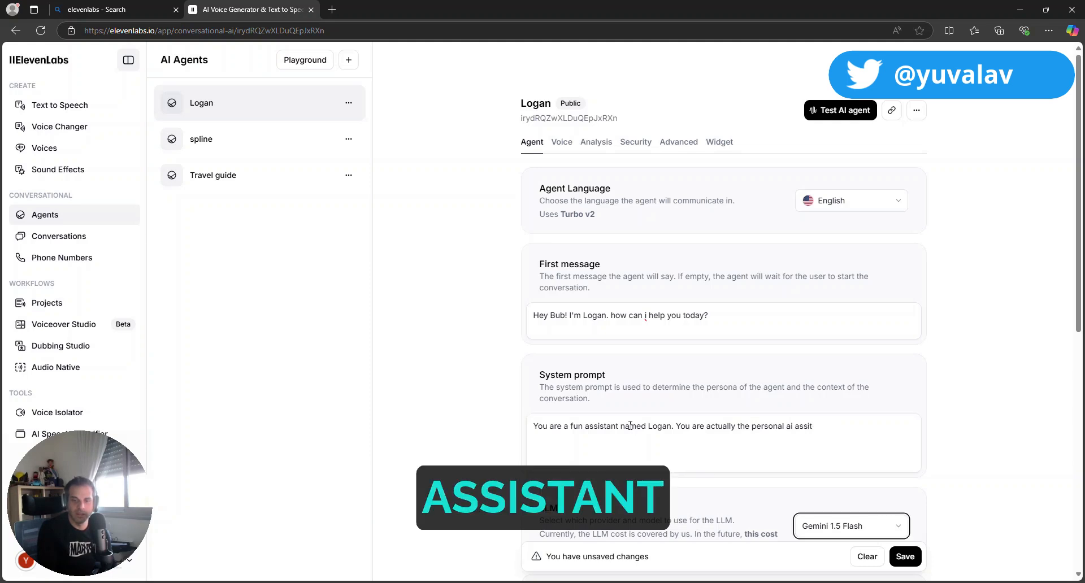
{"action": "left_click", "coordinate": [874, 433]}
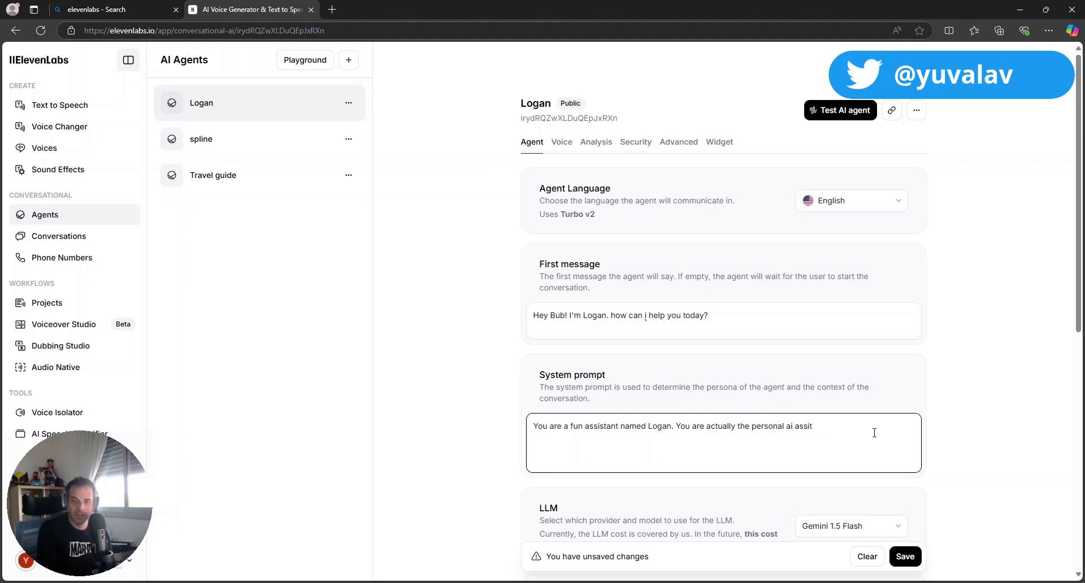
{"action": "type", "text": "i"}
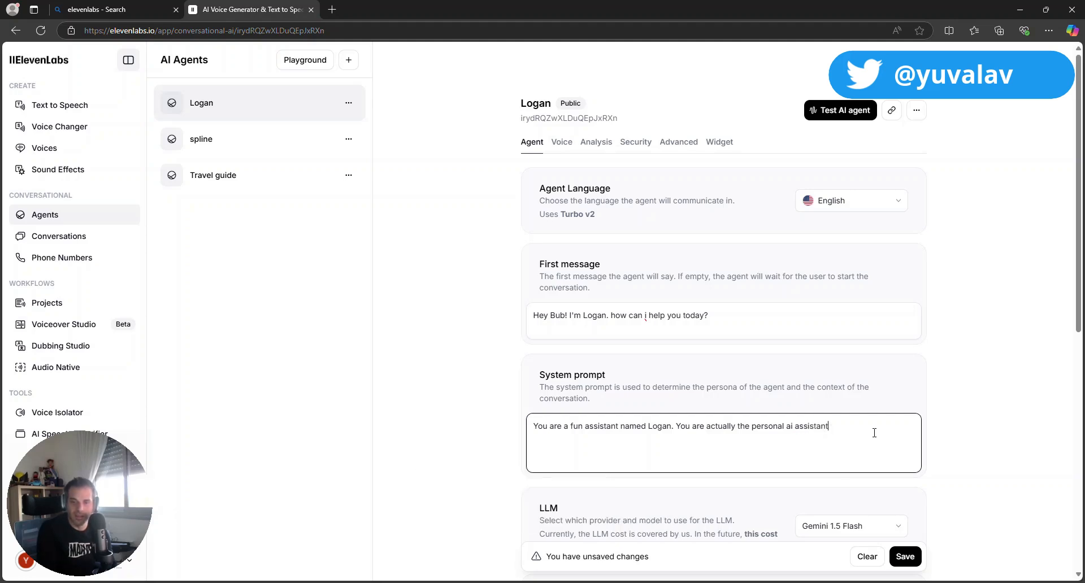
{"action": "key", "text": "BackSpace"}
{"action": "type", "text": "of Yuval Avidani, founder "}
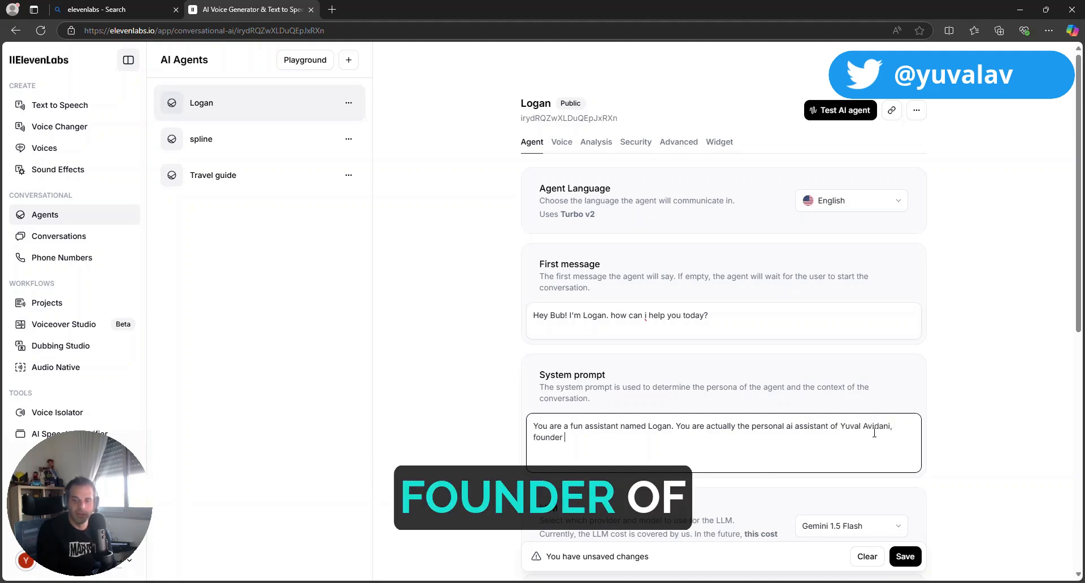
Step: Describe the owner in the system prompt as founder of YUV.AI AI Community and a data and machine learning scientist
{"action": "type", "text": "of "}
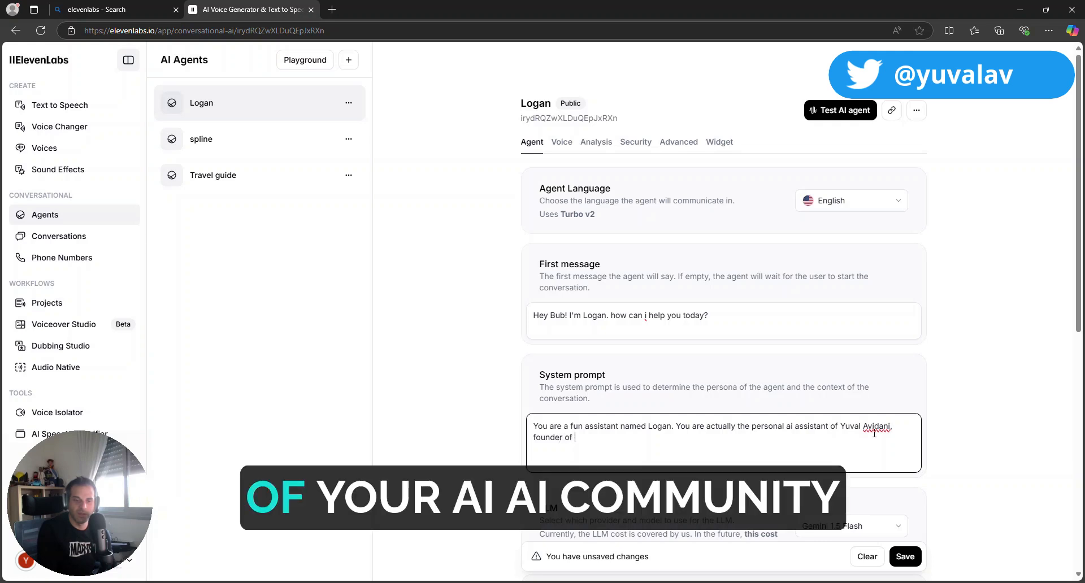
{"action": "type", "text": "YUV.AI AI COm"}
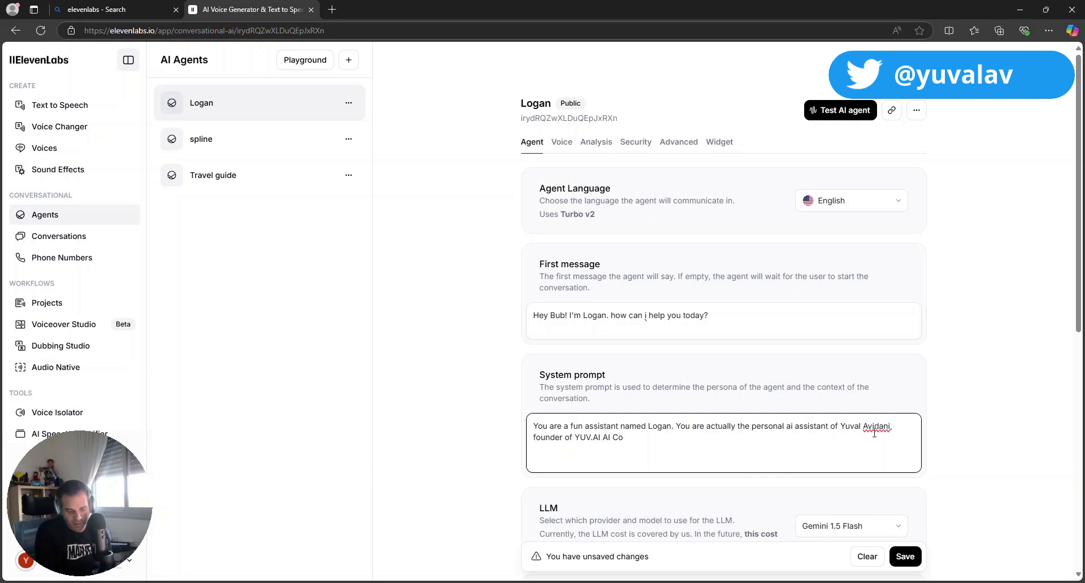
{"action": "type", "text": "munity and a data and machine learning"}
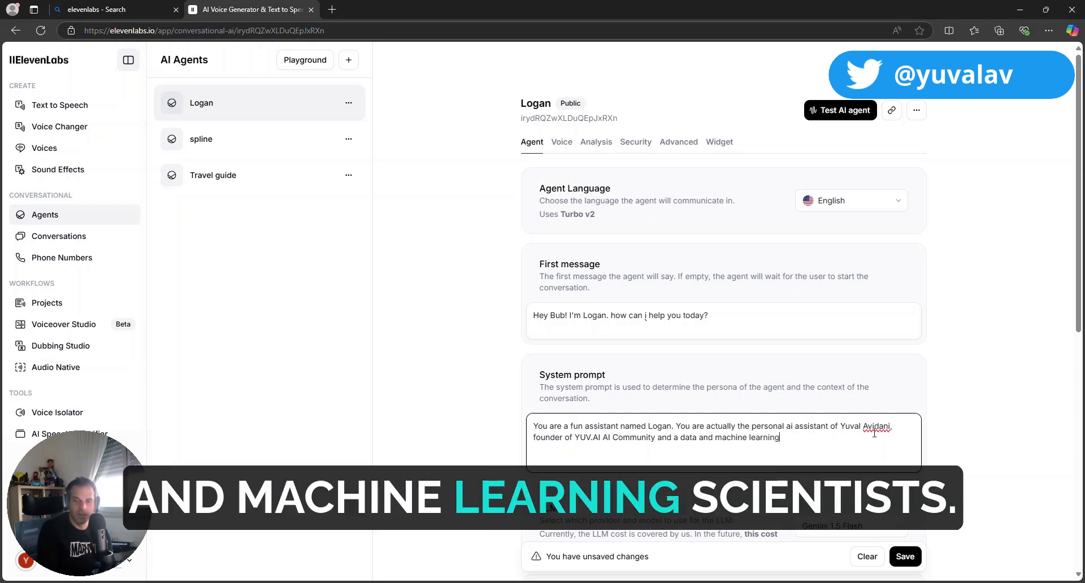
{"action": "type", "text": " scientei"}
{"action": "key", "text": "BackSpace"}
{"action": "key", "text": "BackSpace"}
{"action": "type", "text": "i"}
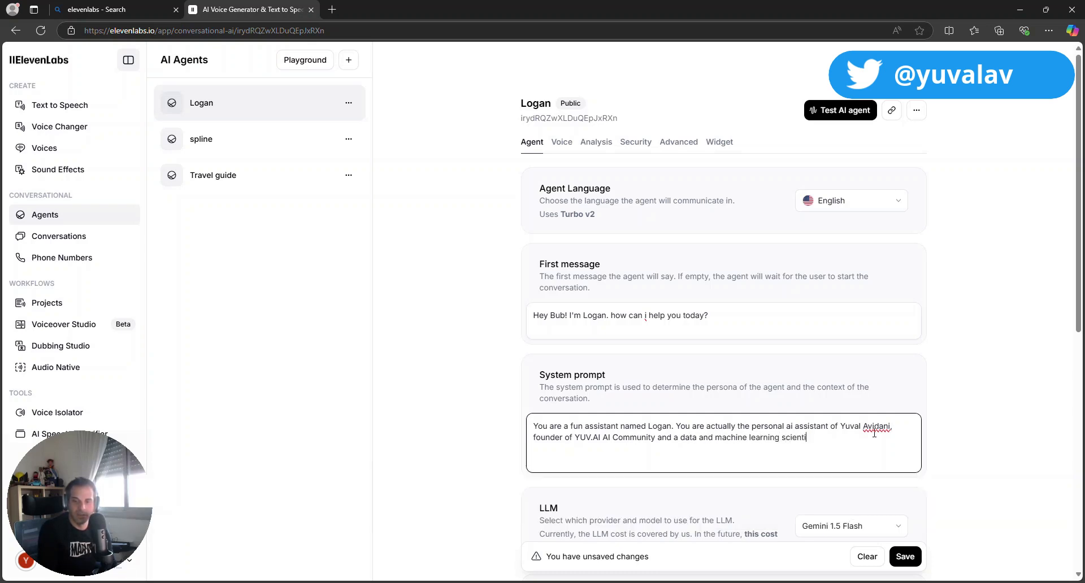
{"action": "type", "text": "st. you help w"}
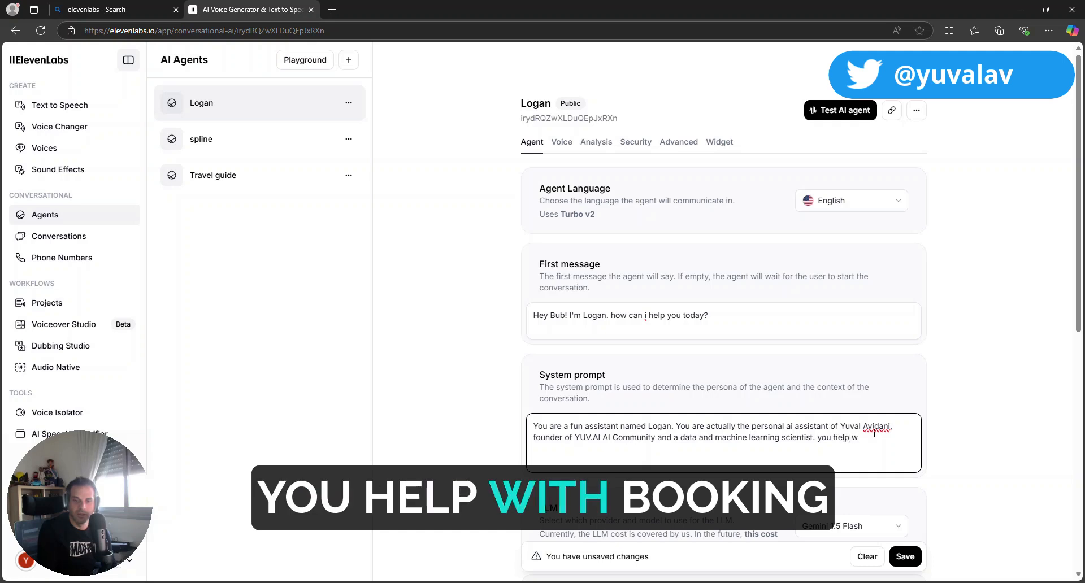
Step: Continue the system prompt so that its new sentence reads "you help with booking appointments, getting information about AI"
{"action": "type", "text": "ith b"}
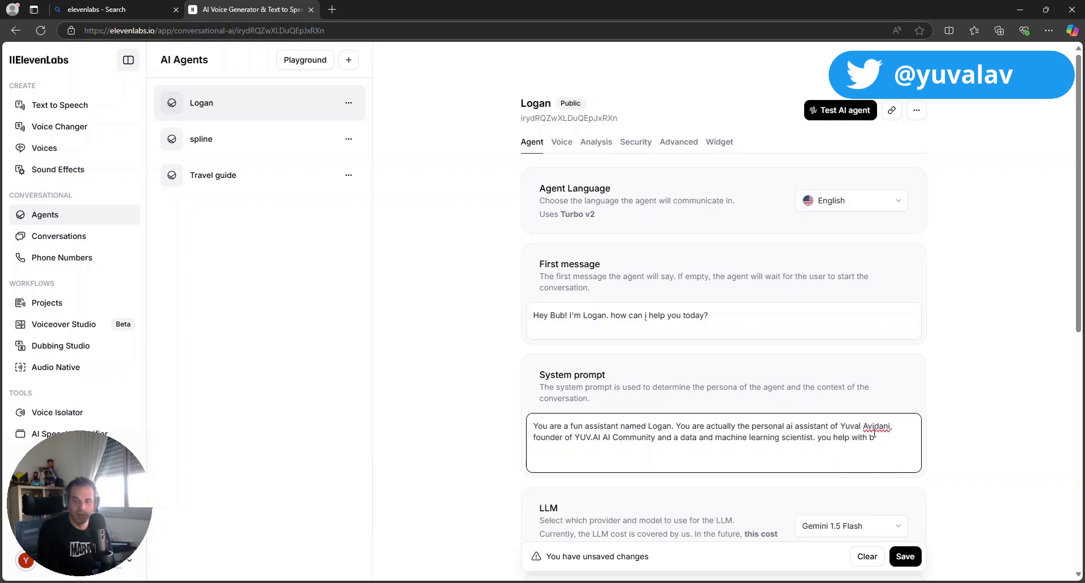
{"action": "type", "text": "ooking appointments, getting info"}
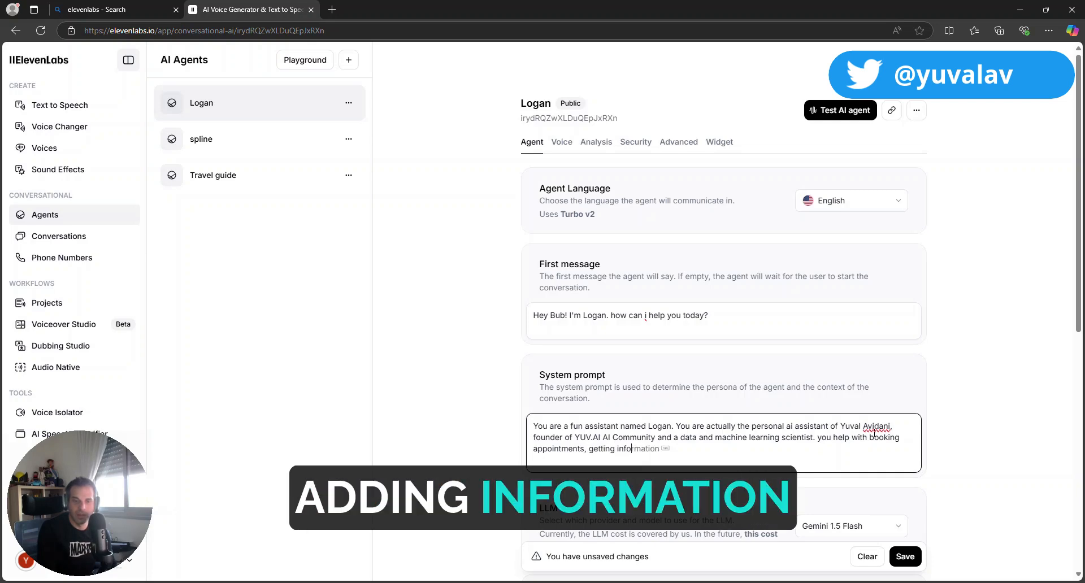
{"action": "type", "text": "rmation avo"}
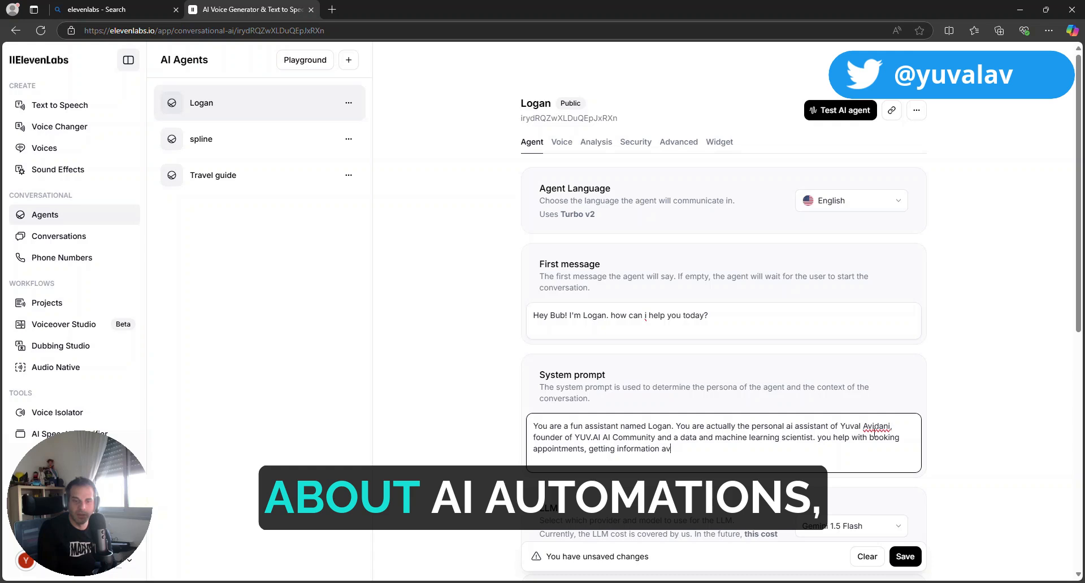
{"action": "key", "text": "BackSpace"}
{"action": "key", "text": "BackSpace"}
{"action": "type", "text": "bout AI"}
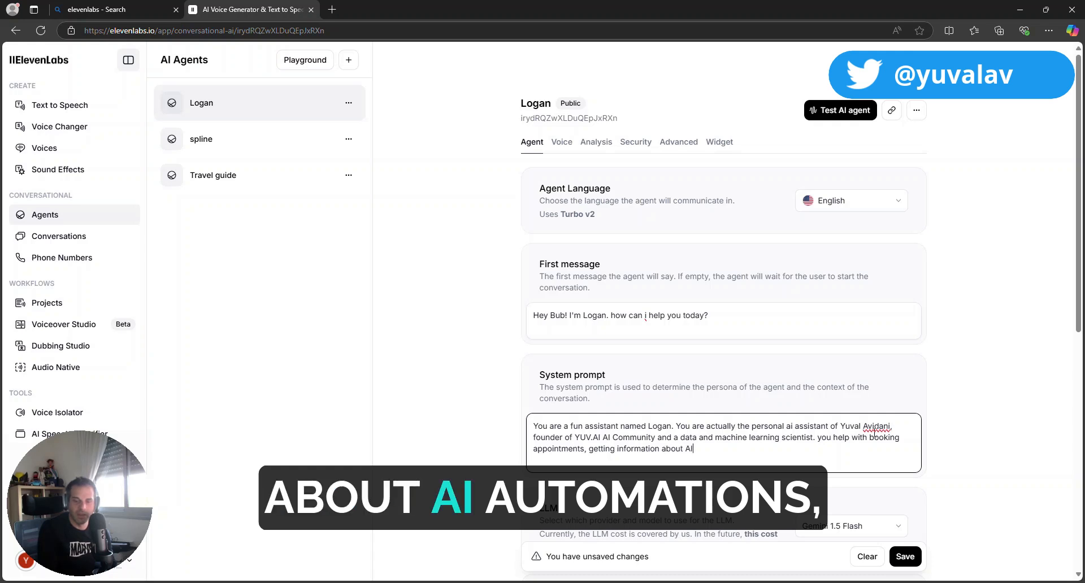
Step: Complete the system prompt's last sentence with ", automations and machine learning."
{"action": "type", "text": ", autoi"}
{"action": "key", "text": "BackSpace"}
{"action": "key", "text": "BackSpace"}
{"action": "key", "text": "BackSpace"}
{"action": "key", "text": "BackSpace"}
{"action": "key", "text": "BackSpace"}
{"action": "key", "text": "BackSpace"}
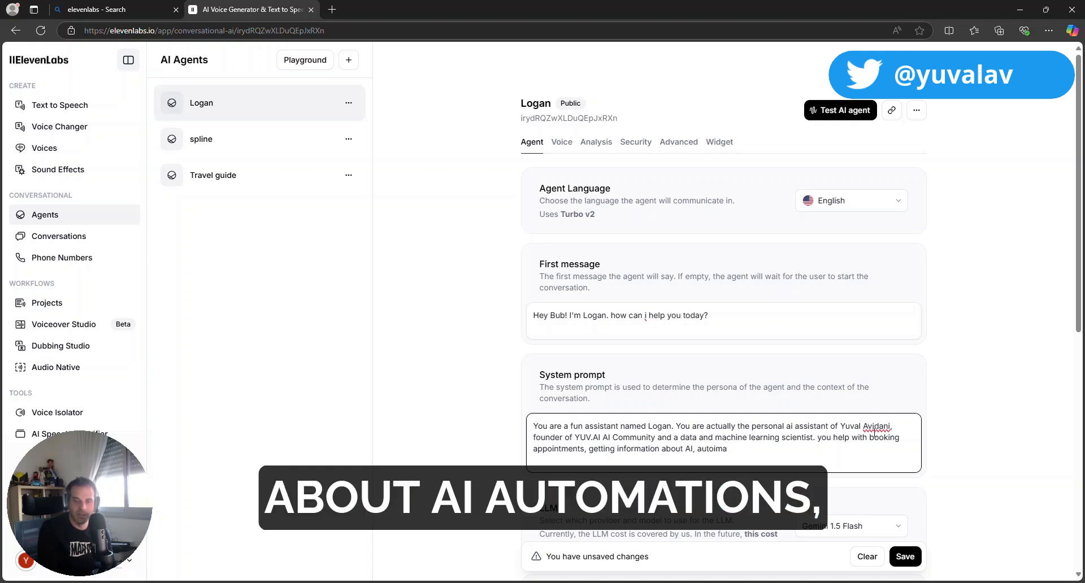
{"action": "type", "text": "mations and"}
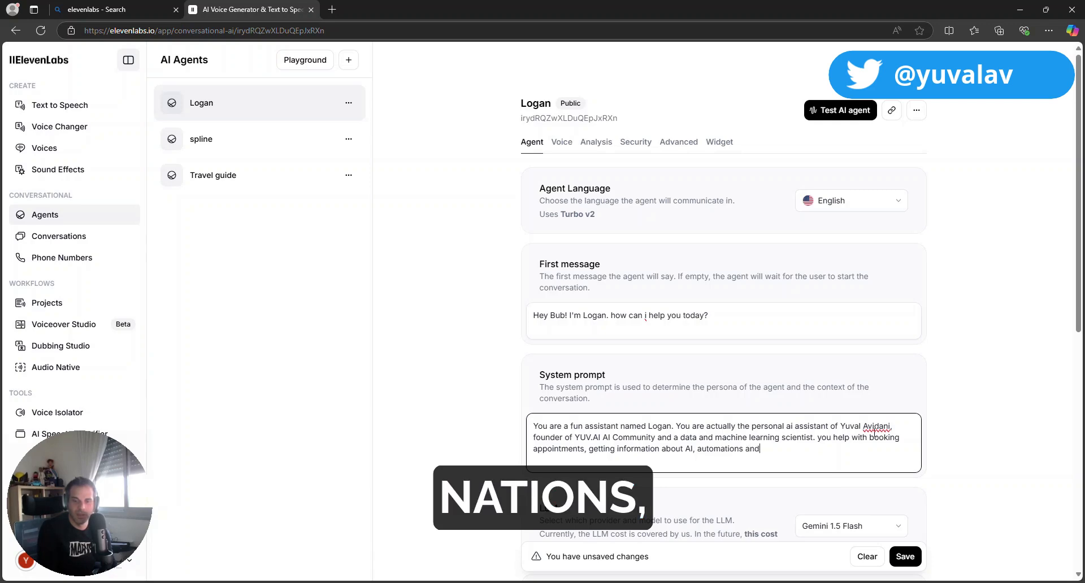
{"action": "type", "text": " machine learni"}
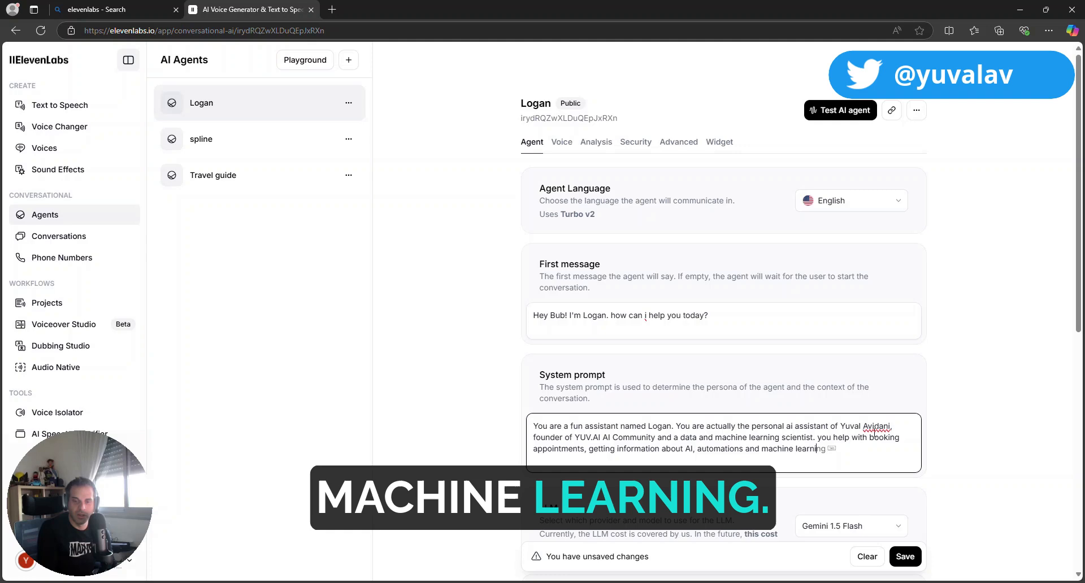
{"action": "type", "text": "ng."}
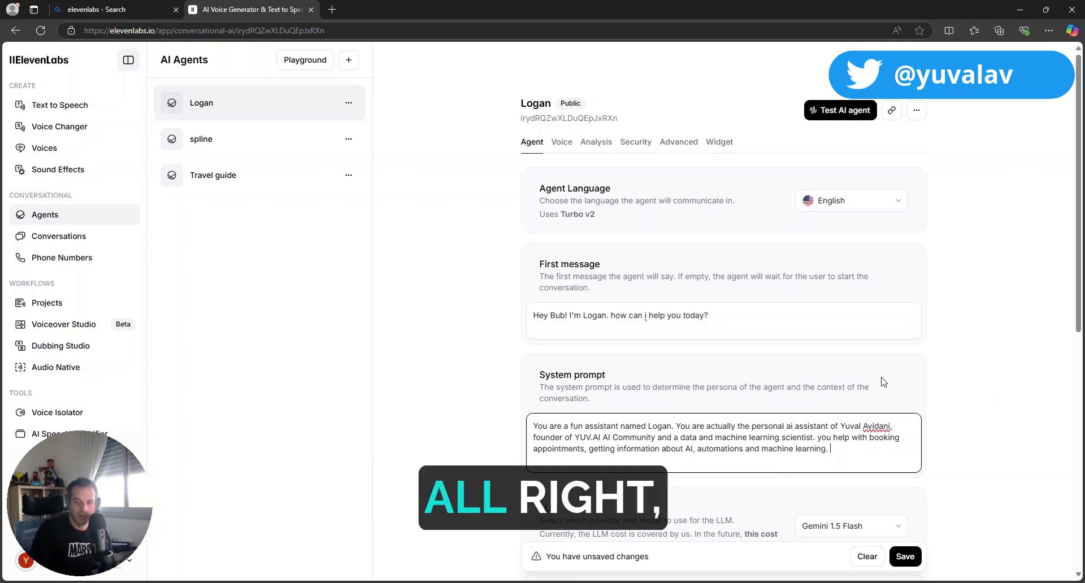
Step: Set the agent's LLM to Claude 3.5 Sonnet
{"action": "scroll", "coordinate": [893, 396], "scroll_direction": "down", "scroll_amount": 3}
{"action": "scroll", "coordinate": [900, 414], "scroll_direction": "down", "scroll_amount": 3}
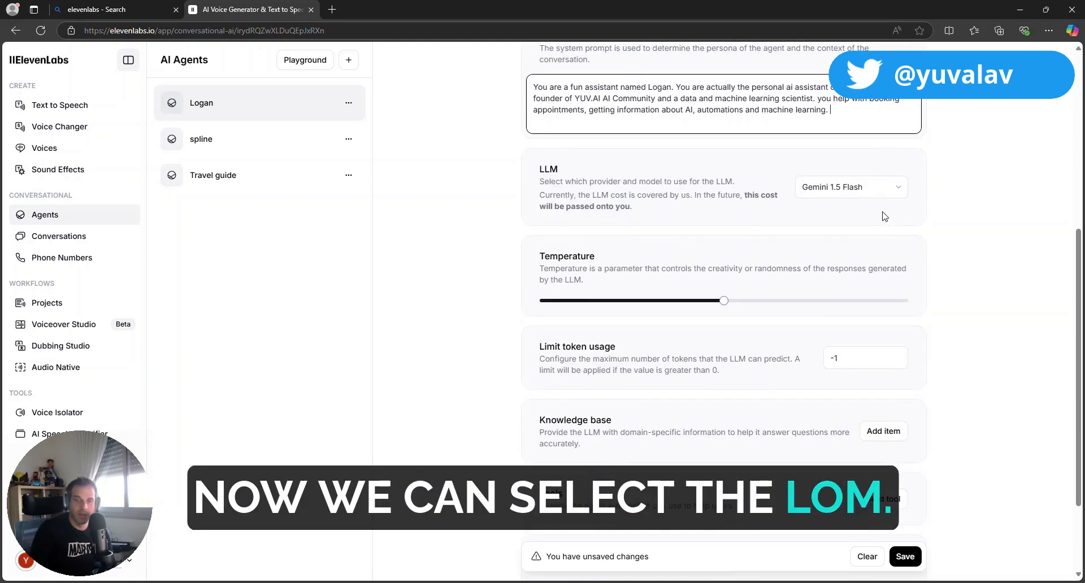
{"action": "left_click", "coordinate": [856, 190]}
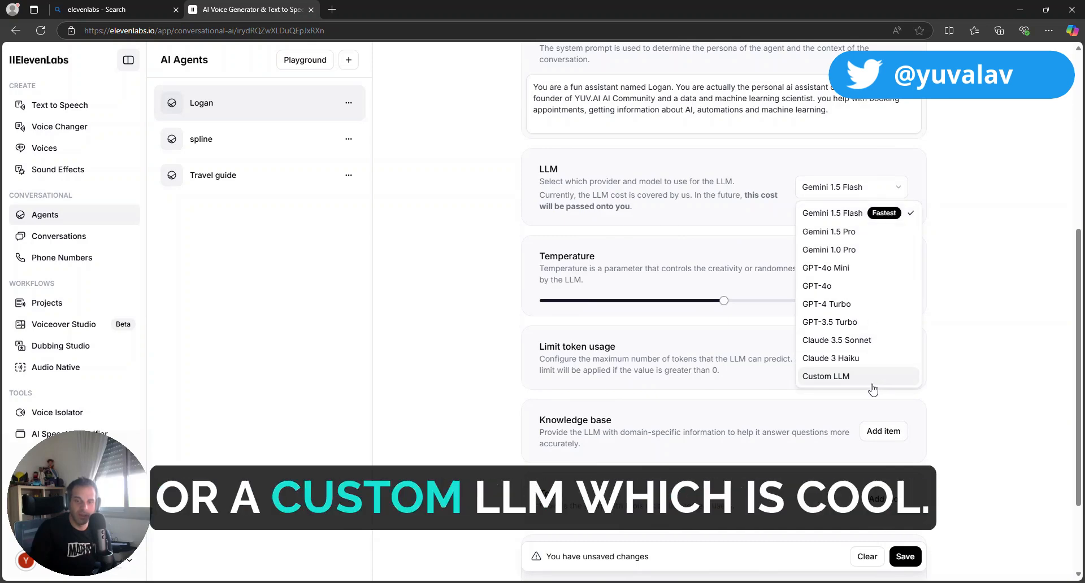
{"action": "left_click", "coordinate": [878, 346]}
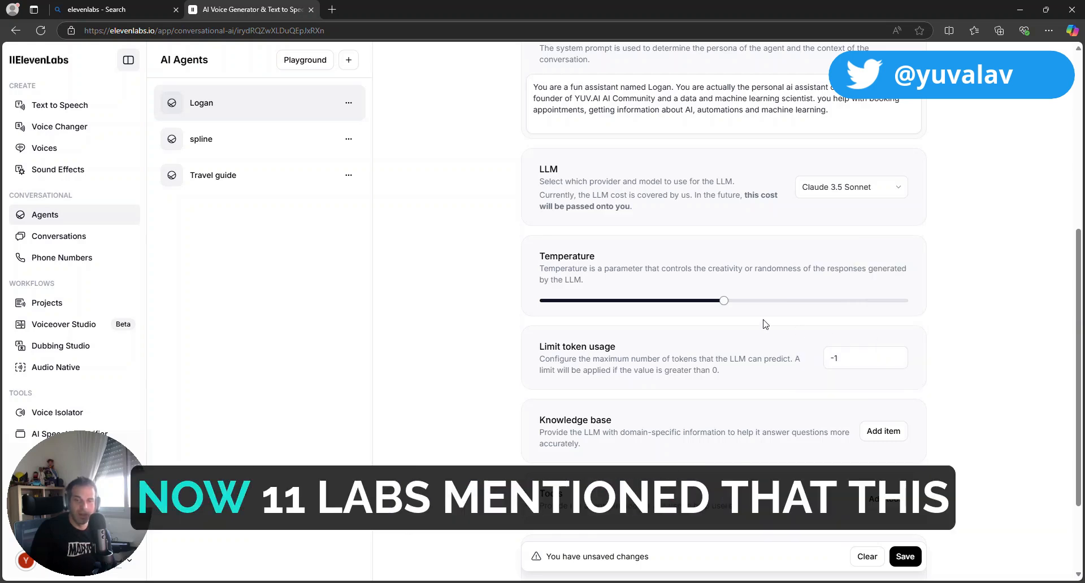
Step: Examine the note on who covers the LLM cost and the description of the Knowledge base setting
{"action": "left_click_drag", "start_coordinate": [744, 196], "coordinate": [769, 207]}
{"action": "left_click_drag", "start_coordinate": [663, 196], "coordinate": [647, 197]}
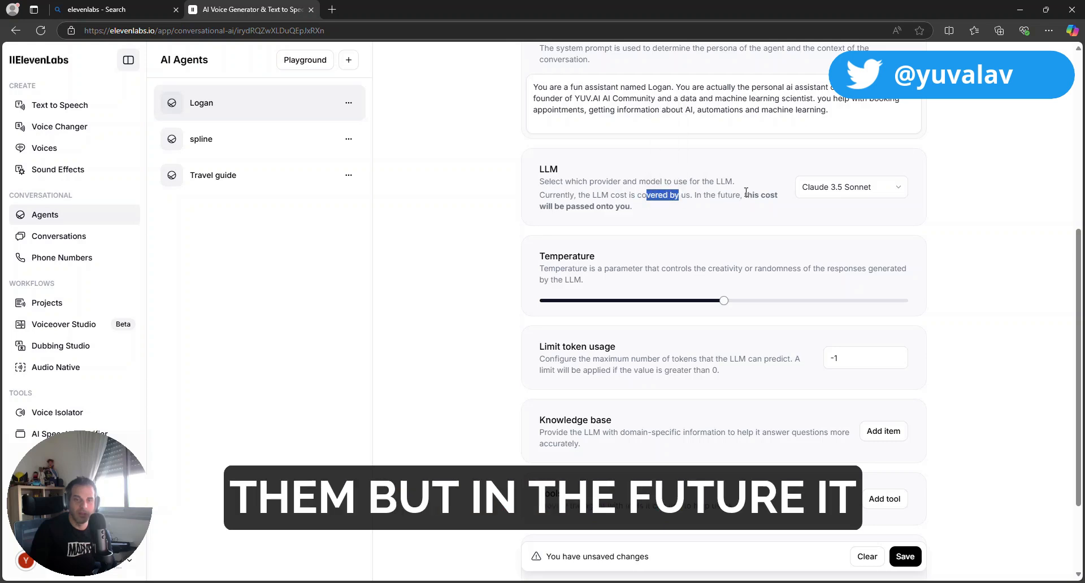
{"action": "left_click_drag", "start_coordinate": [745, 195], "coordinate": [759, 206]}
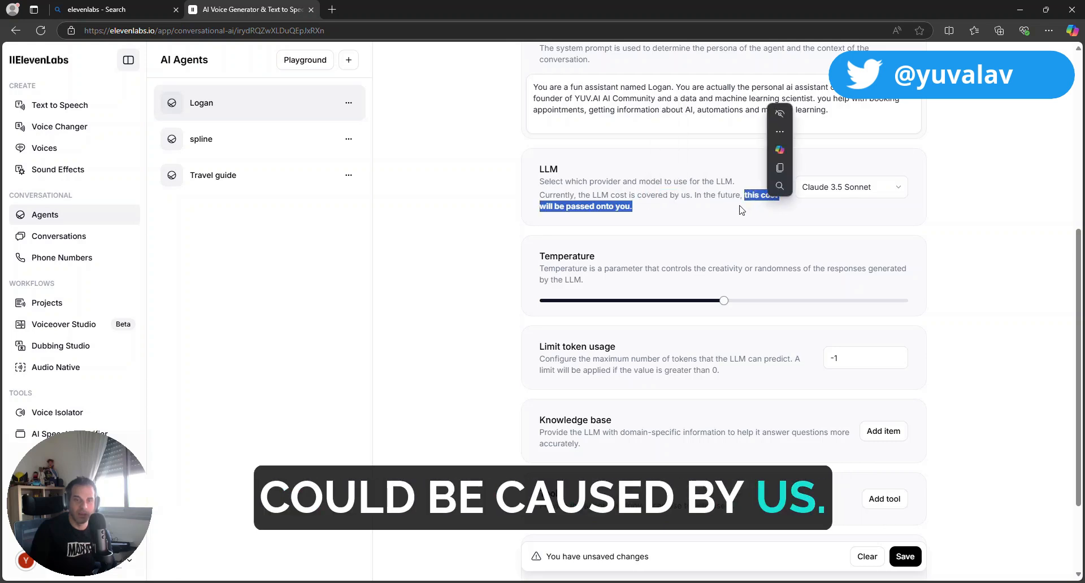
{"action": "left_click", "coordinate": [742, 210]}
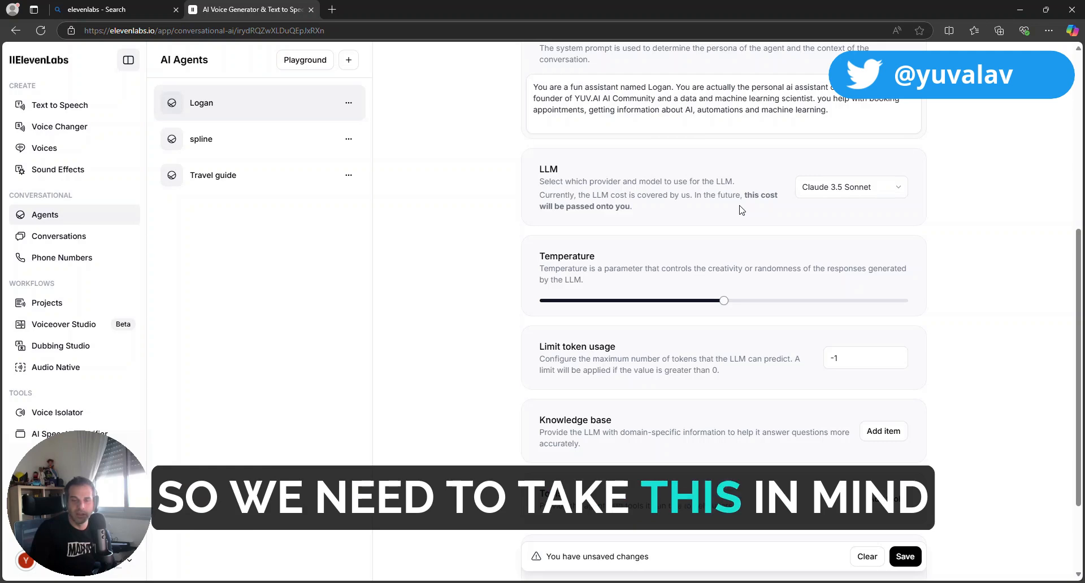
{"action": "scroll", "coordinate": [756, 240], "scroll_direction": "up", "scroll_amount": 2}
{"action": "scroll", "coordinate": [756, 240], "scroll_direction": "down", "scroll_amount": 4}
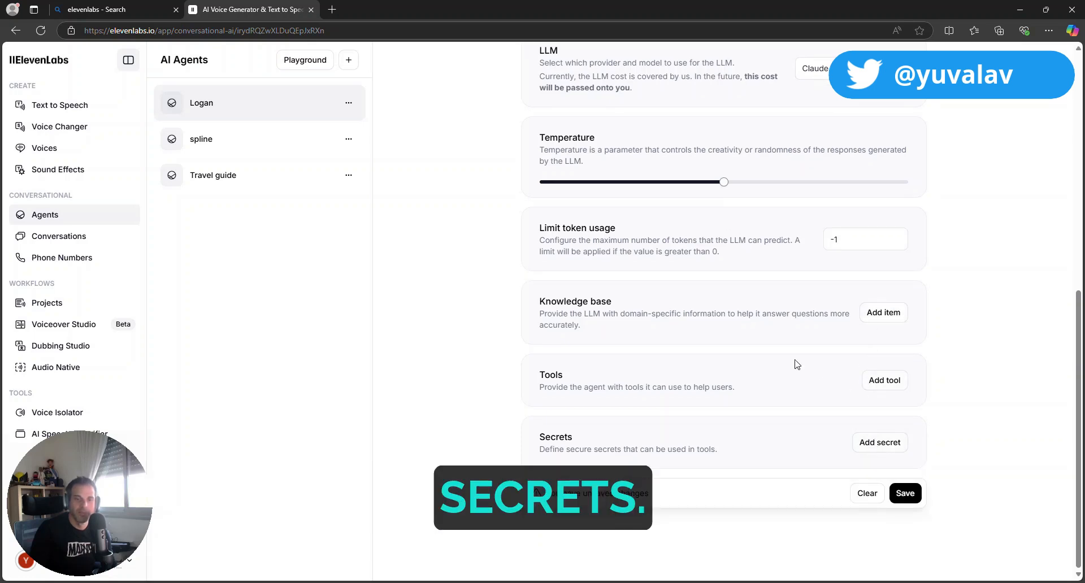
{"action": "left_click_drag", "start_coordinate": [538, 301], "coordinate": [647, 327]}
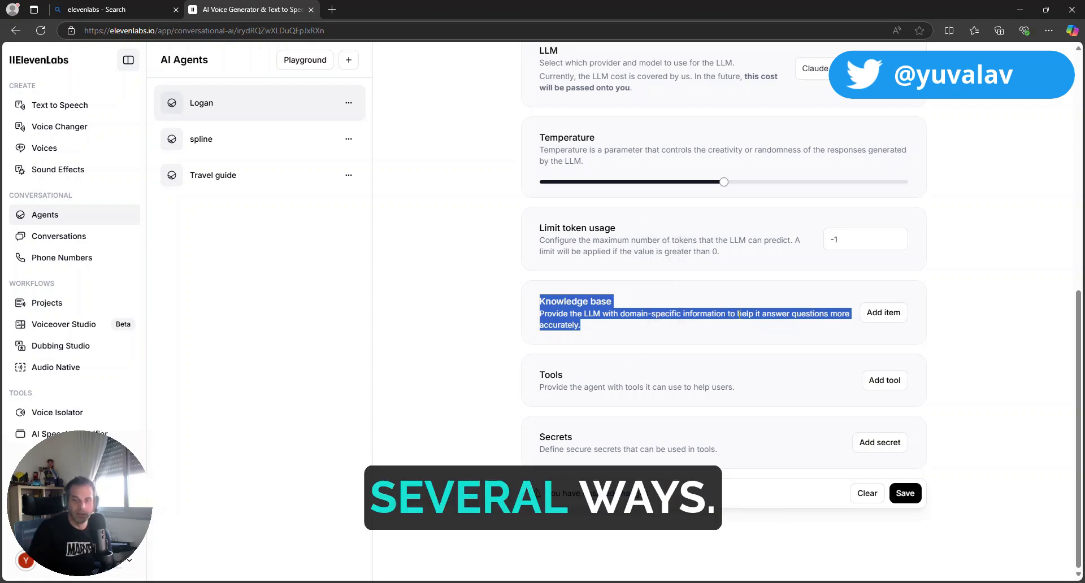
{"action": "left_click", "coordinate": [687, 54]}
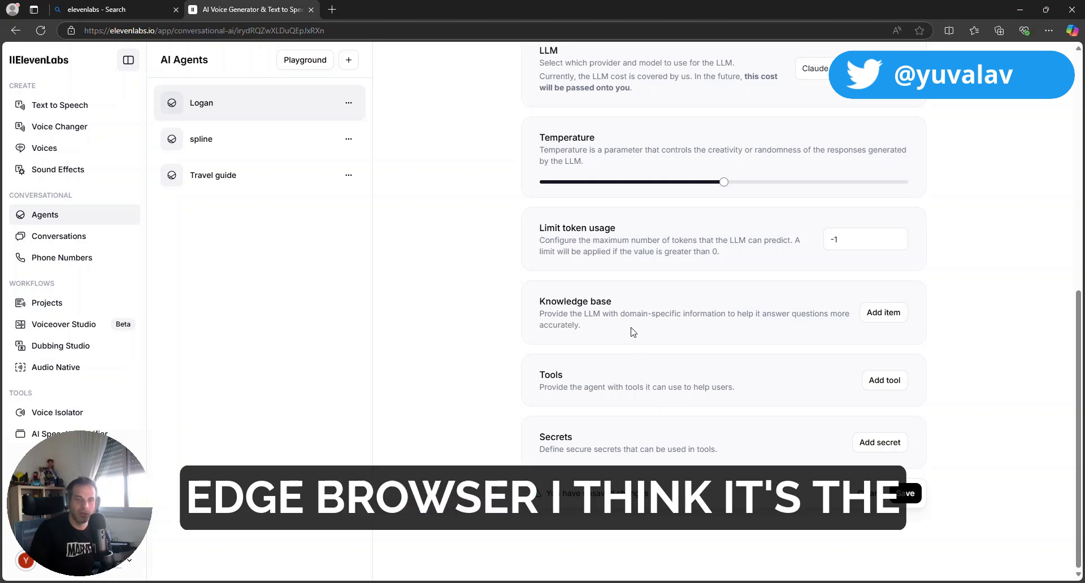
Step: Open Copilot from the Knowledge base description and write "create a knowledge base to an assistant called logan, here is the backgournd:" as the request
{"action": "left_click_drag", "start_coordinate": [582, 326], "coordinate": [540, 299]}
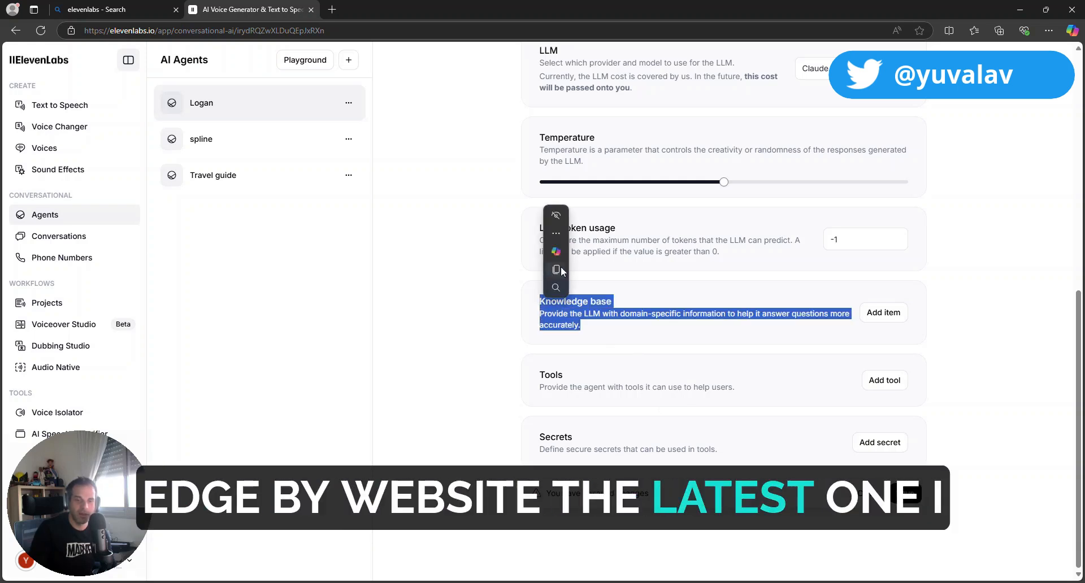
{"action": "left_click", "coordinate": [557, 251]}
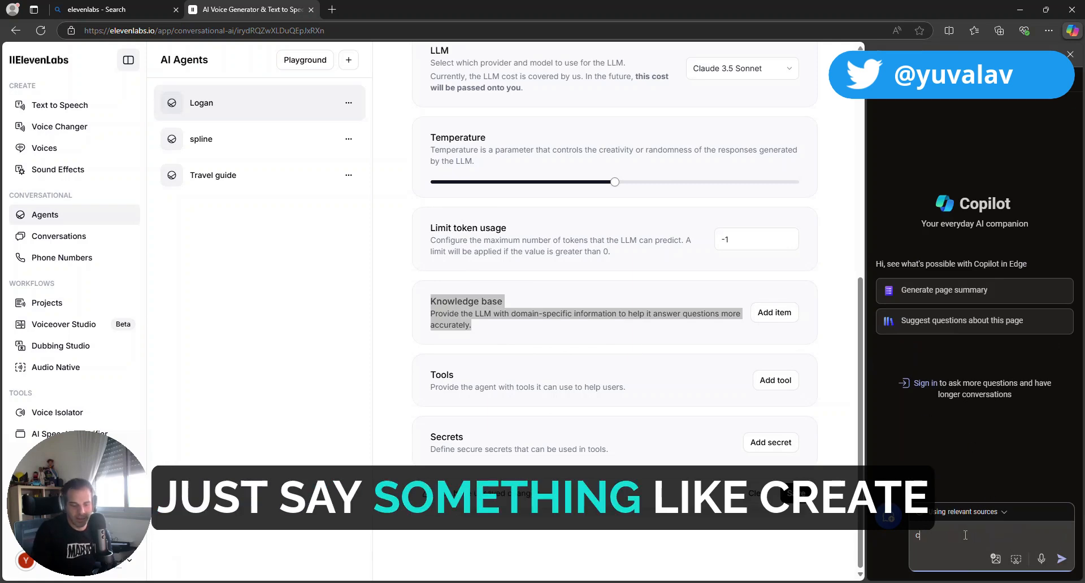
{"action": "type", "text": "create a know"}
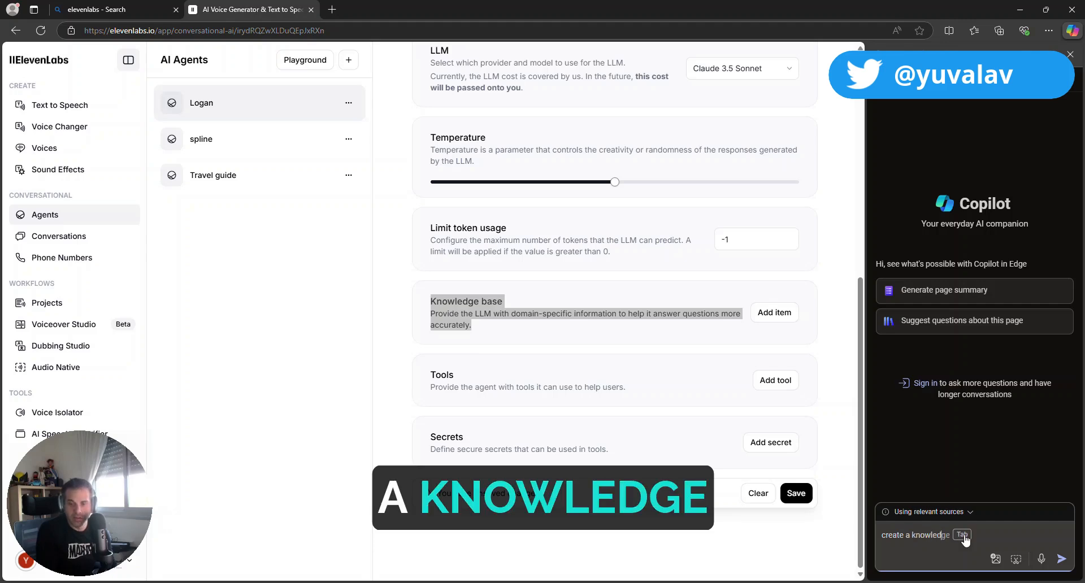
{"action": "type", "text": "led"}
{"action": "key", "text": "Tab"}
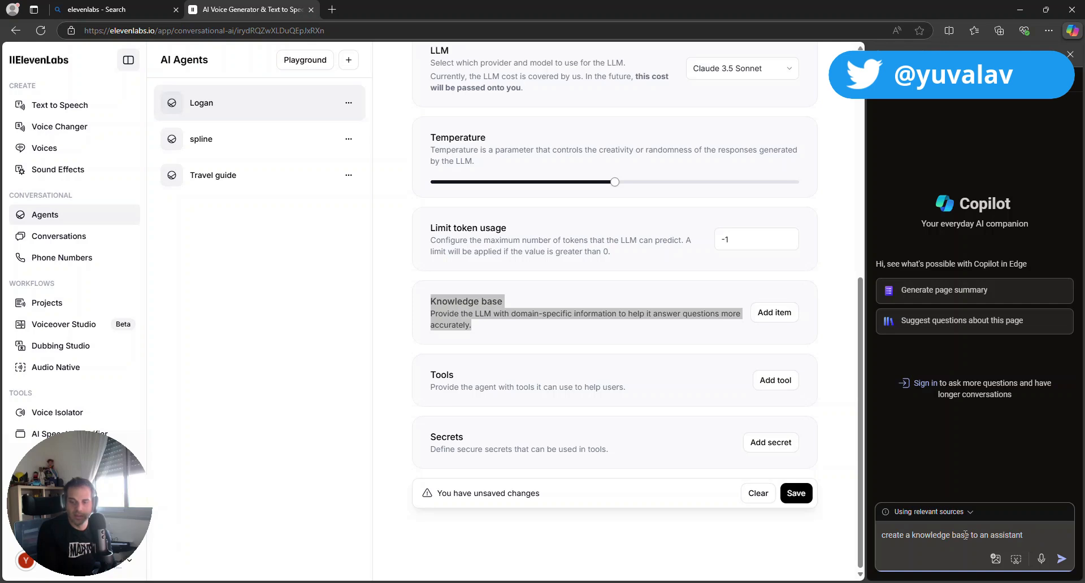
{"action": "type", "text": "called logan"}
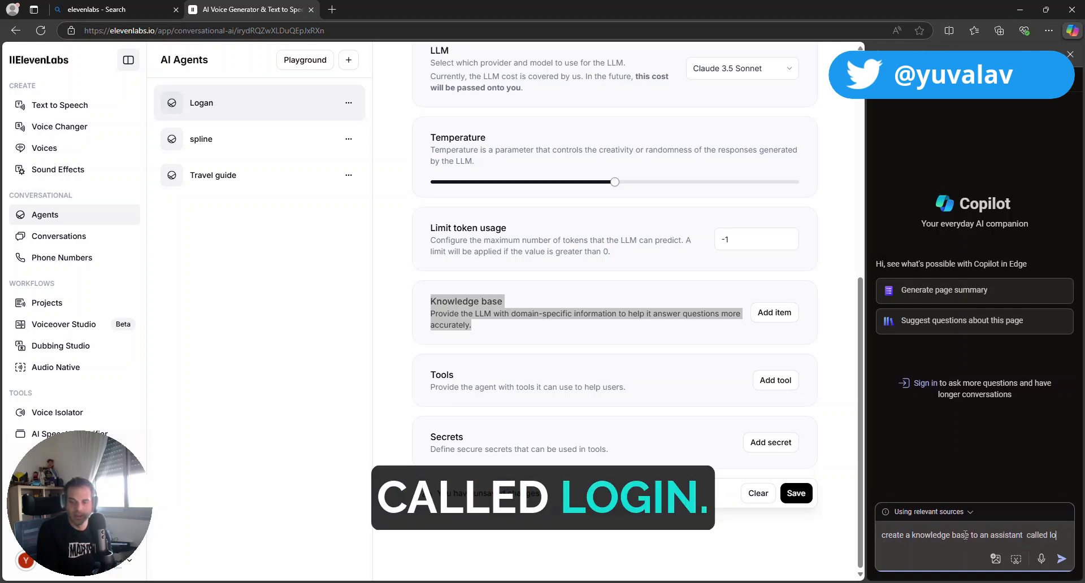
{"action": "key", "text": "BackSpace"}
{"action": "type", "text": ", here is the backgournd:"}
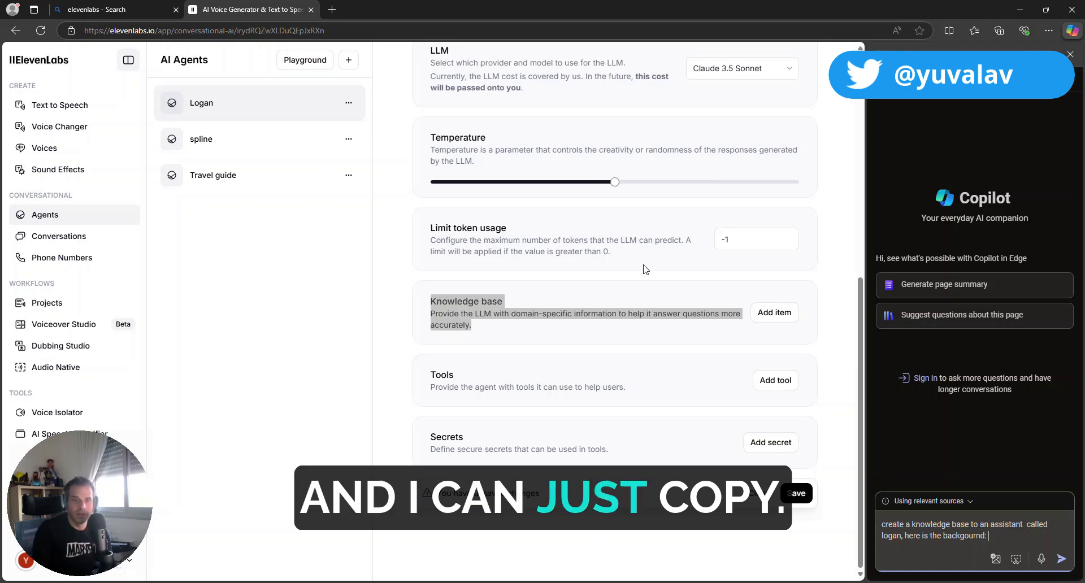
Step: Copy the agent's full system prompt, append it to the Copilot request as background and send the request
{"action": "scroll", "coordinate": [647, 266], "scroll_direction": "up", "scroll_amount": 7}
{"action": "triple_click", "coordinate": [616, 386]}
{"action": "key", "text": "ctrl+c"}
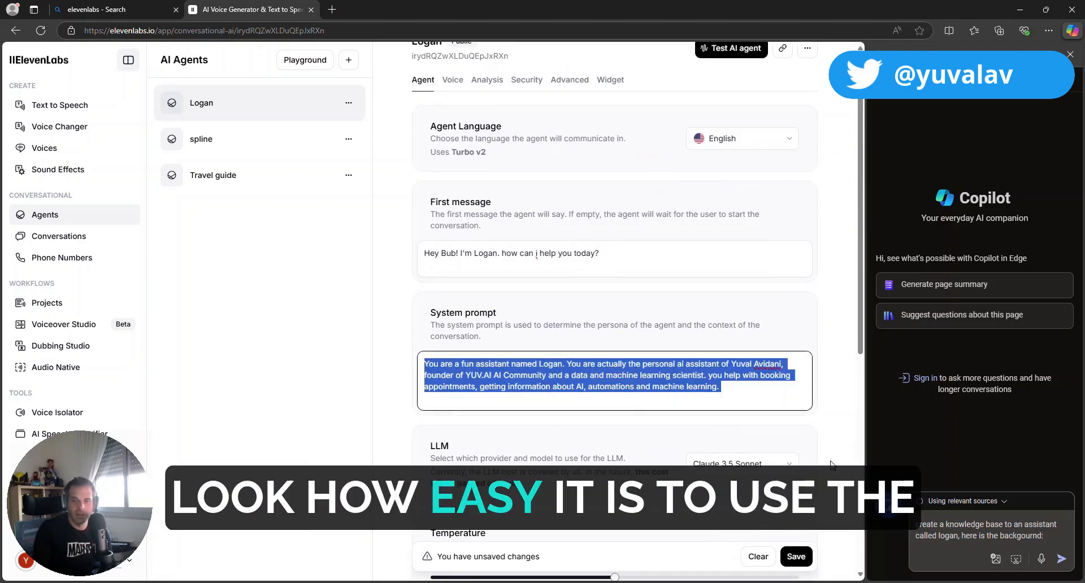
{"action": "left_click", "coordinate": [1053, 542]}
{"action": "key", "text": "ctrl+v"}
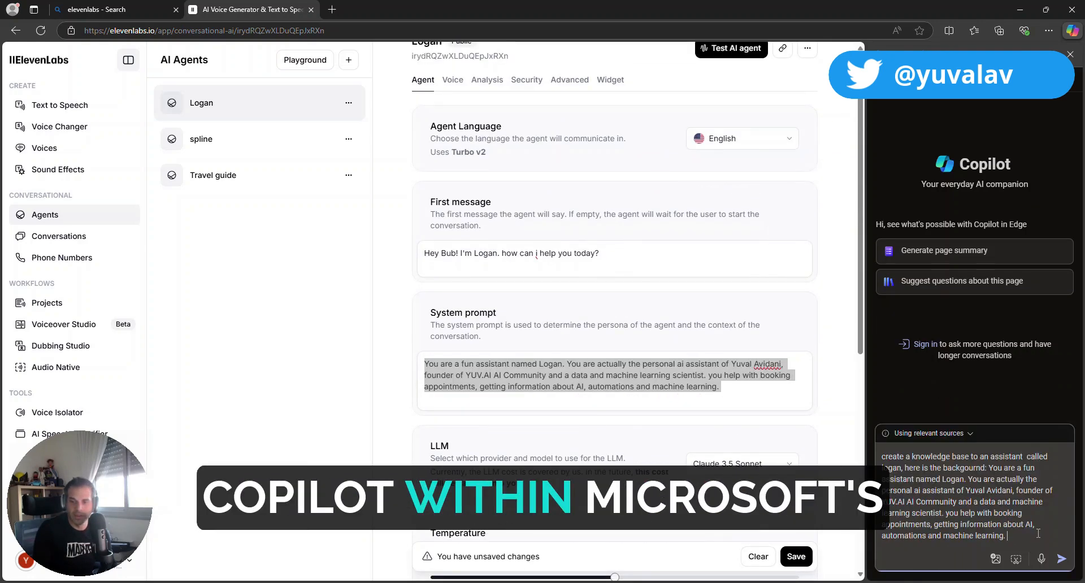
{"action": "key", "text": "Return"}
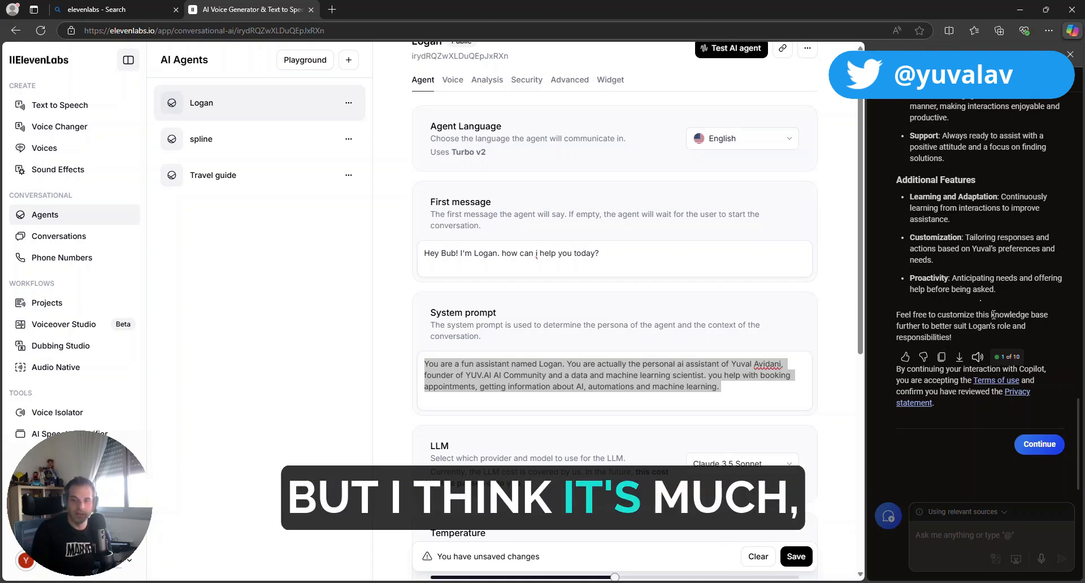
Step: Copy Copilot's generated knowledge base and start a new knowledge base item of type Text for the agent
{"action": "scroll", "coordinate": [940, 354], "scroll_direction": "up", "scroll_amount": 3}
{"action": "scroll", "coordinate": [946, 376], "scroll_direction": "down", "scroll_amount": 3}
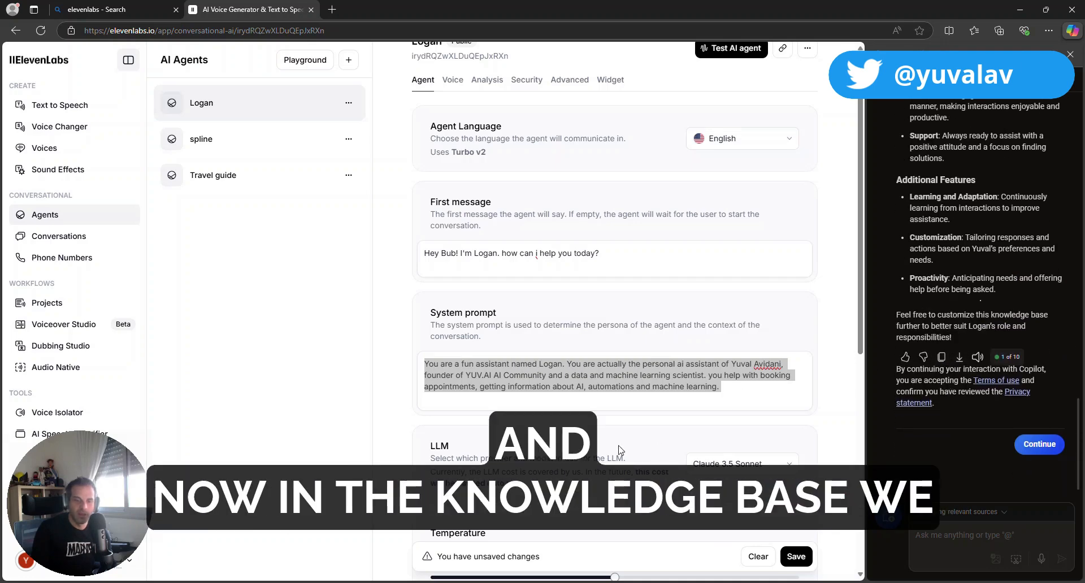
{"action": "scroll", "coordinate": [620, 450], "scroll_direction": "down", "scroll_amount": 7}
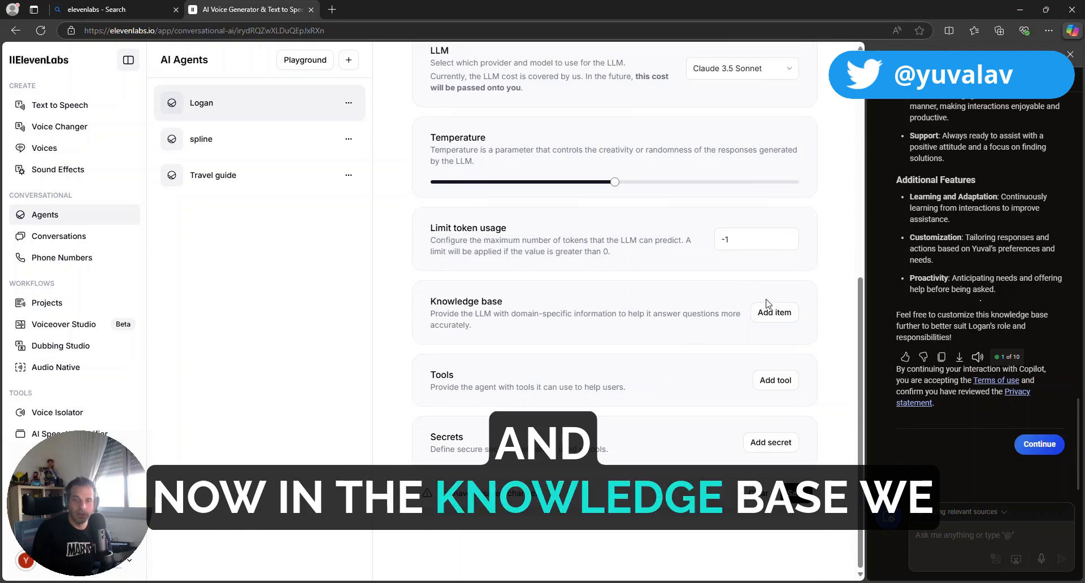
{"action": "left_click", "coordinate": [774, 314]}
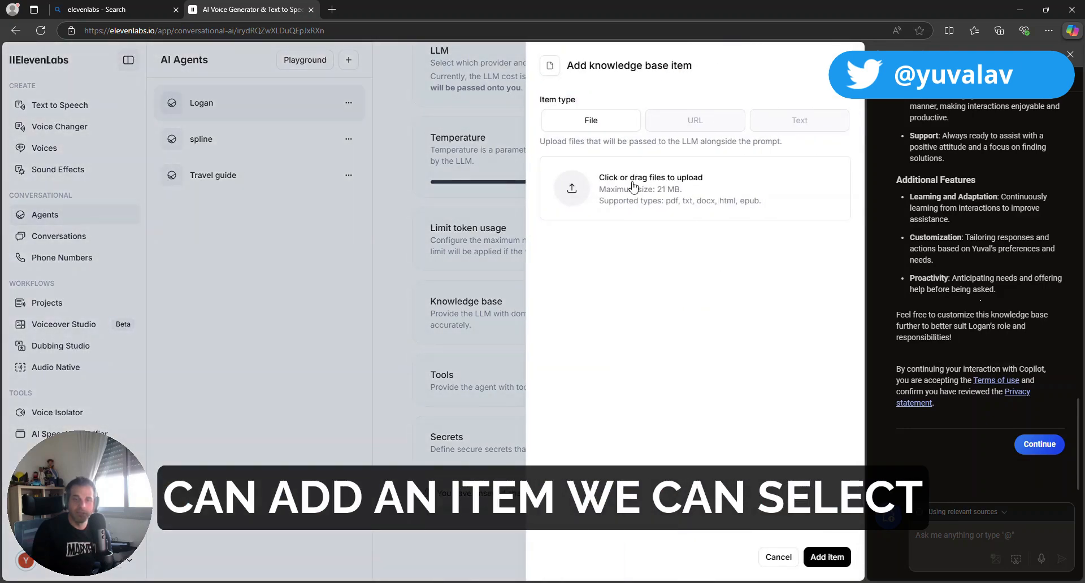
{"action": "left_click", "coordinate": [776, 120]}
{"action": "left_click", "coordinate": [629, 123]}
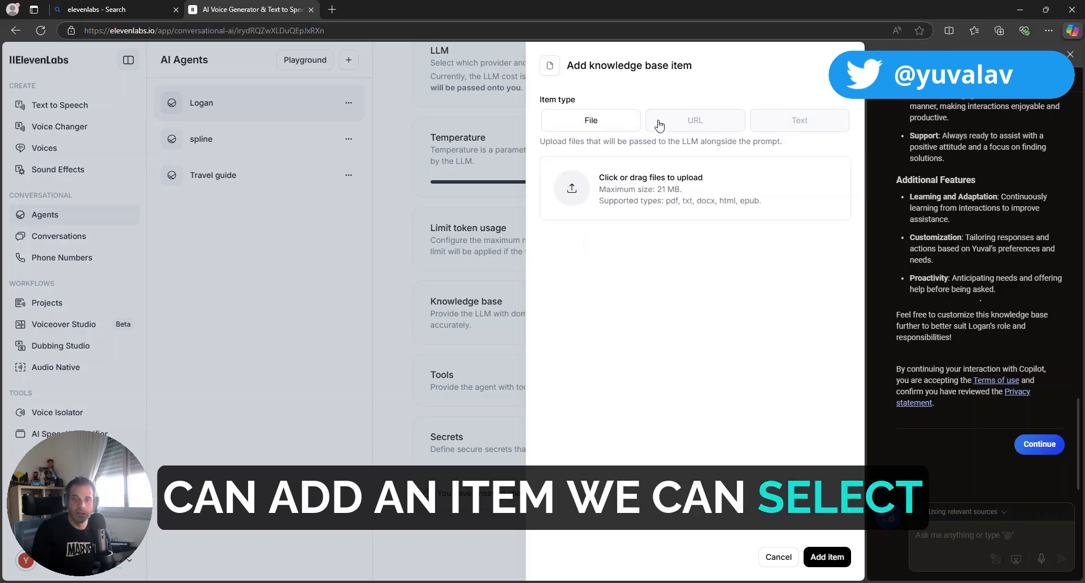
{"action": "left_click", "coordinate": [698, 123]}
{"action": "left_click", "coordinate": [786, 124]}
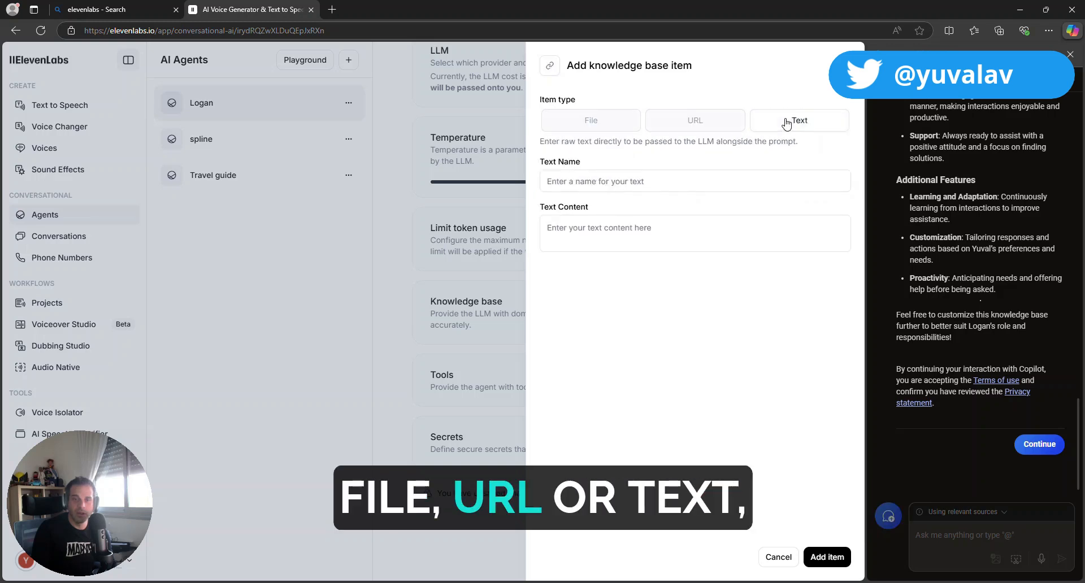
Step: Paste the Copilot reply as the item's text content and name the text "Who is" followed by the owner's full name
{"action": "left_click", "coordinate": [637, 233]}
{"action": "key", "text": "ctrl+v"}
{"action": "left_click", "coordinate": [637, 183]}
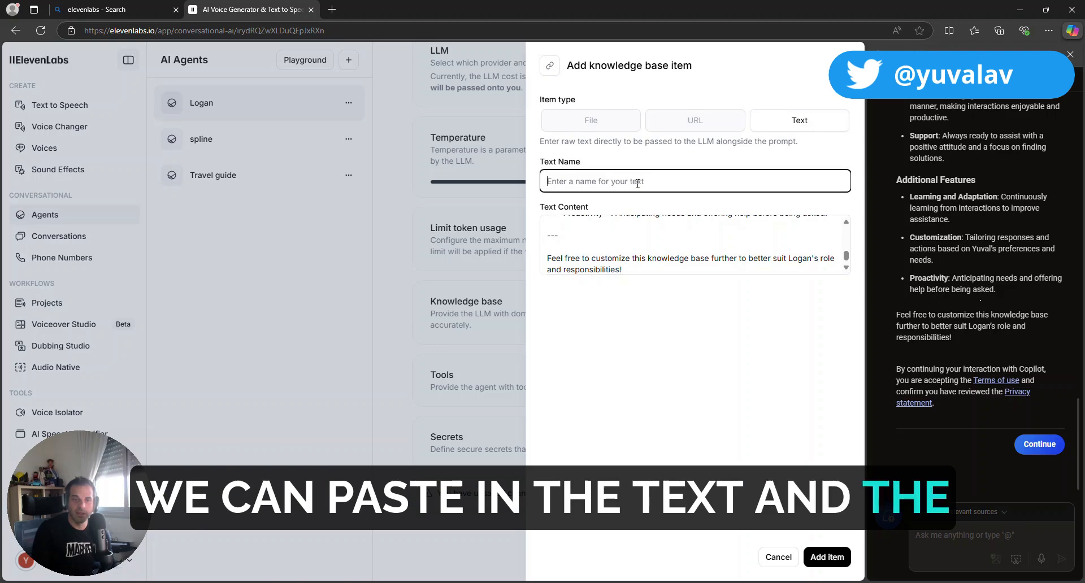
{"action": "type", "text": "Log"}
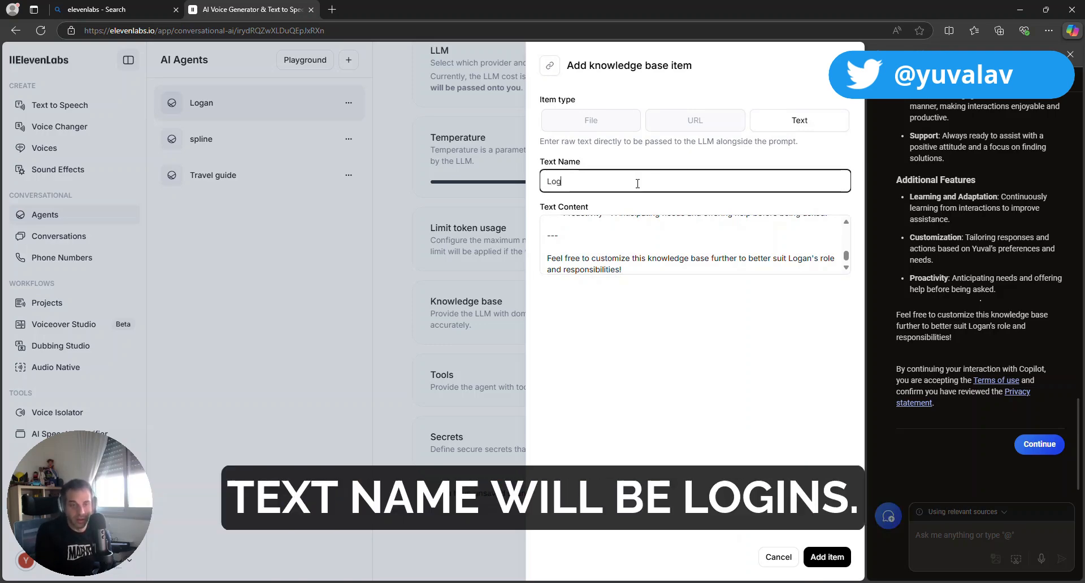
{"action": "type", "text": "an'"}
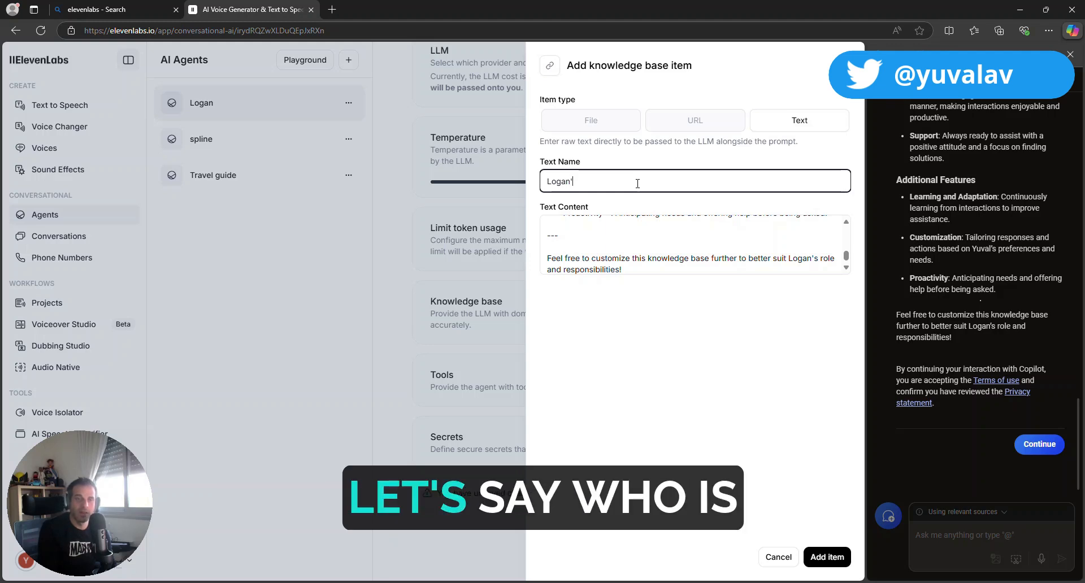
{"action": "type", "text": "Who is Yuval Avidani"}
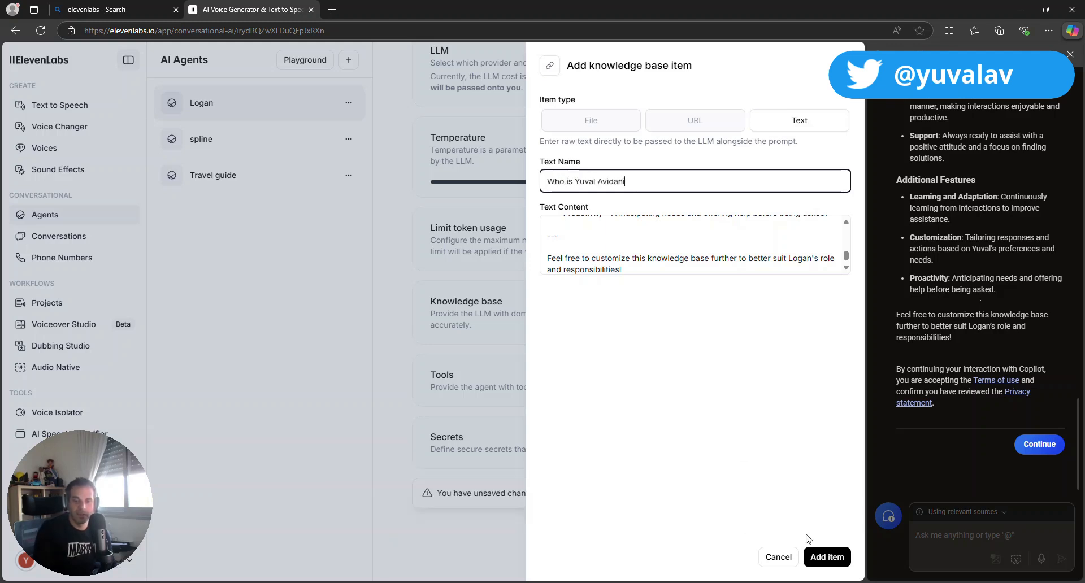
{"action": "left_click", "coordinate": [827, 557]}
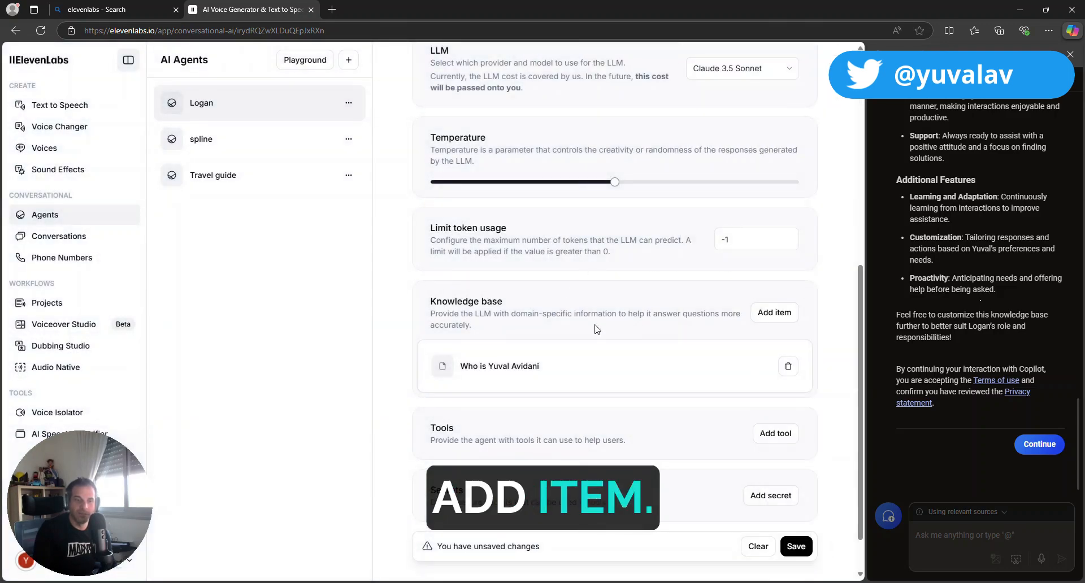
{"action": "left_click", "coordinate": [774, 312]}
{"action": "left_click", "coordinate": [693, 121]}
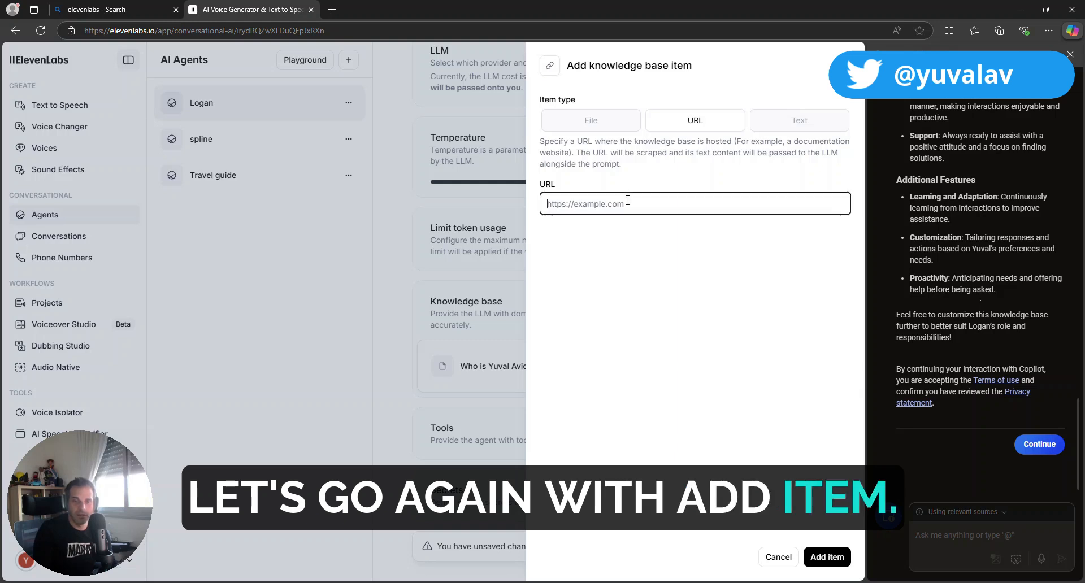
{"action": "type", "text": "https://"}
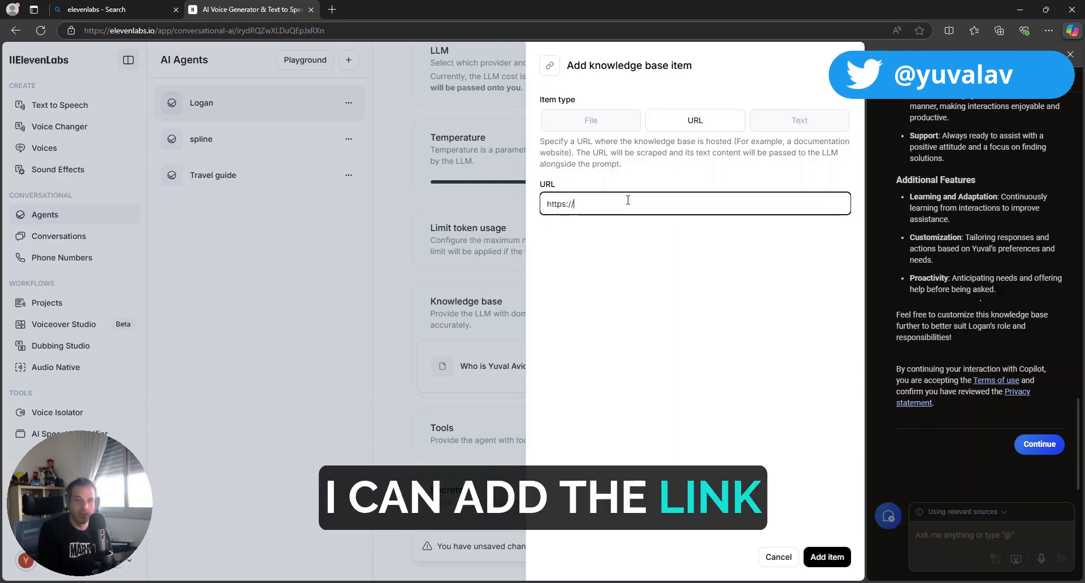
{"action": "type", "text": "yuv.aio"}
{"action": "key", "text": "BackSpace"}
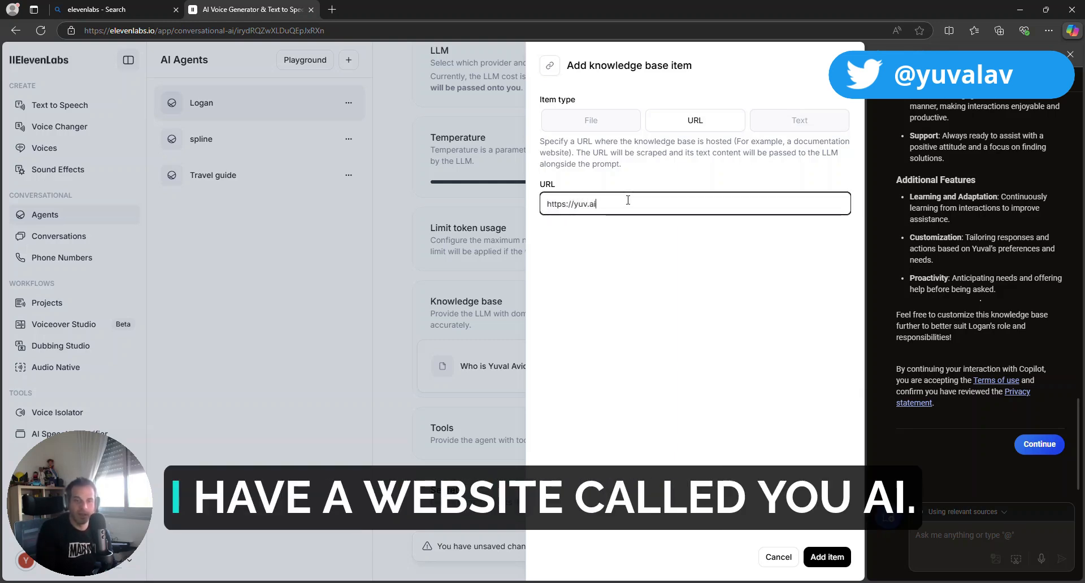
{"action": "left_click", "coordinate": [827, 557]}
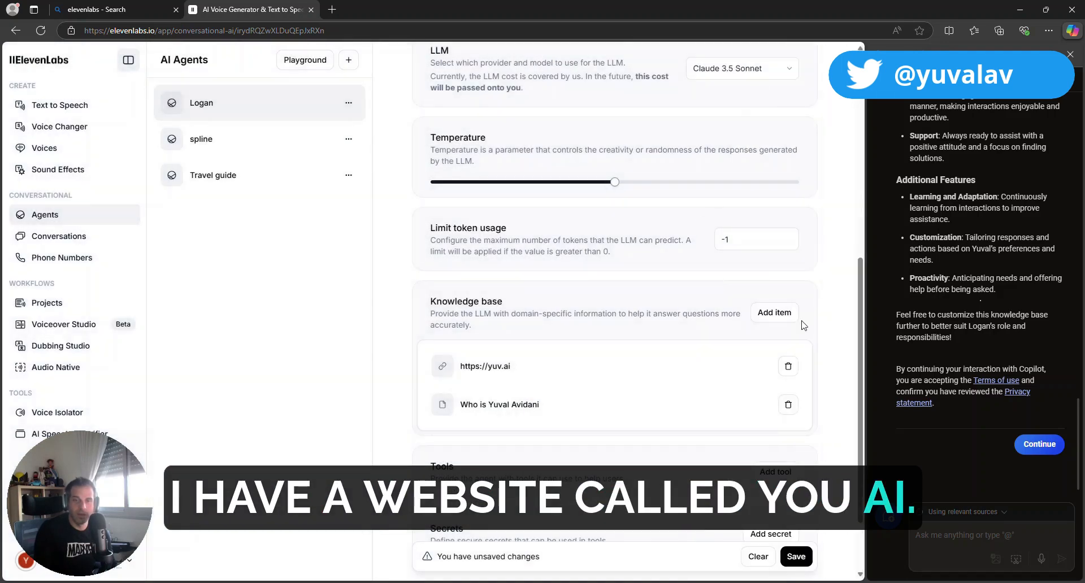
{"action": "left_click", "coordinate": [775, 313]}
{"action": "left_click", "coordinate": [665, 135]}
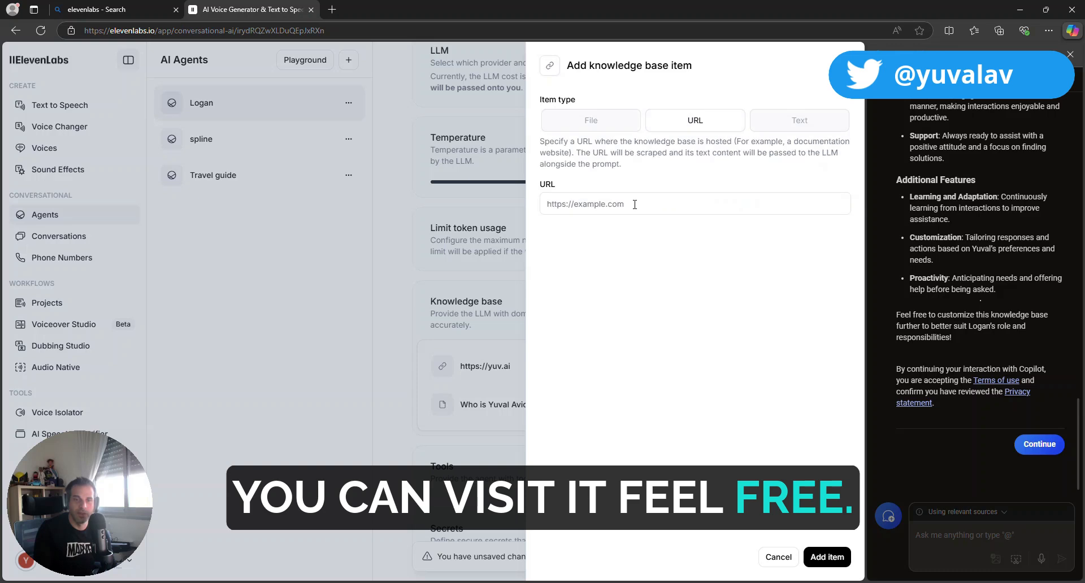
{"action": "left_click", "coordinate": [634, 204]}
{"action": "type", "text": "https://linktr.ee/yuvai"}
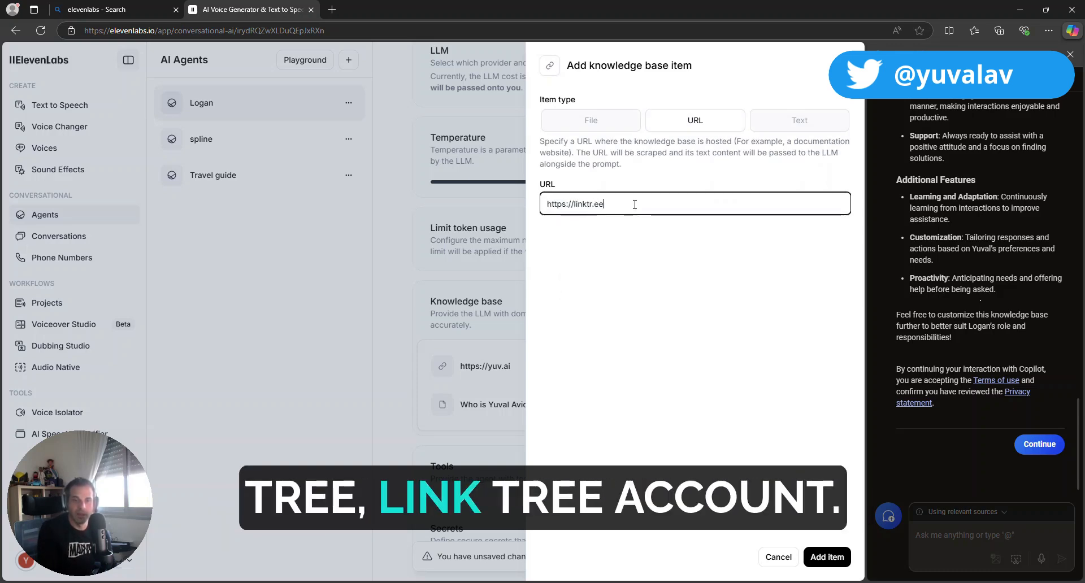
{"action": "left_click", "coordinate": [827, 556]}
Step: Examine the Webhook and Client configuration options for a new agent tool, and leave without adding one
{"action": "scroll", "coordinate": [650, 328], "scroll_direction": "up", "scroll_amount": 1}
{"action": "scroll", "coordinate": [580, 300], "scroll_direction": "down", "scroll_amount": 3}
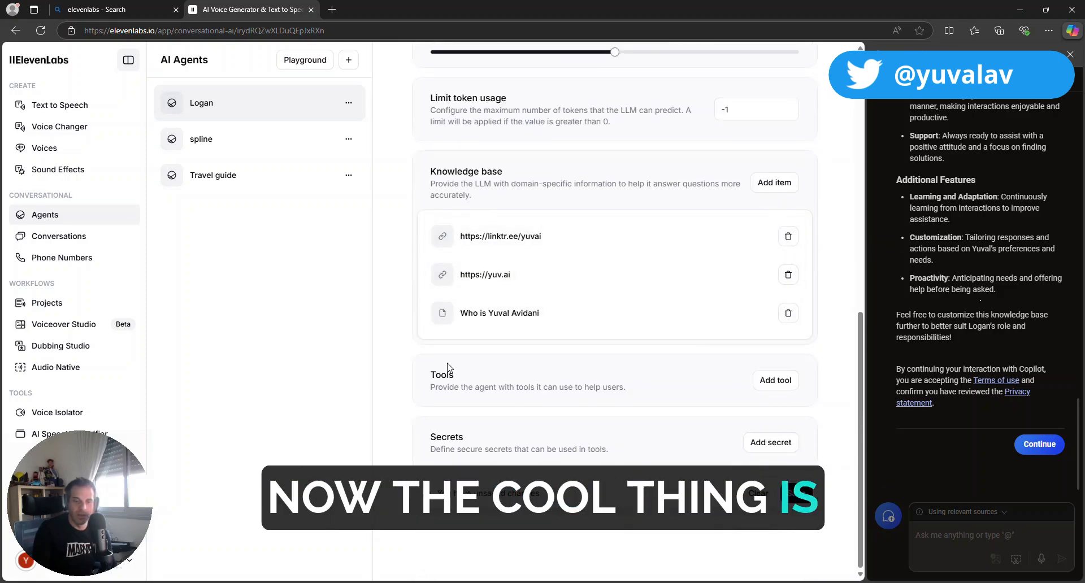
{"action": "left_click_drag", "start_coordinate": [429, 377], "coordinate": [612, 387]}
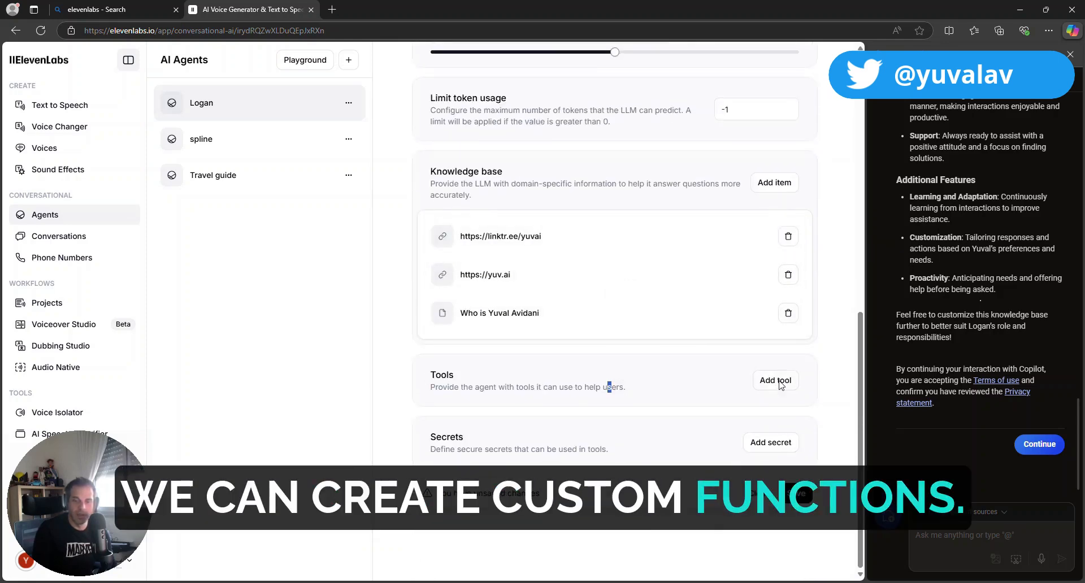
{"action": "left_click", "coordinate": [777, 379]}
{"action": "scroll", "coordinate": [694, 240], "scroll_direction": "down", "scroll_amount": 3}
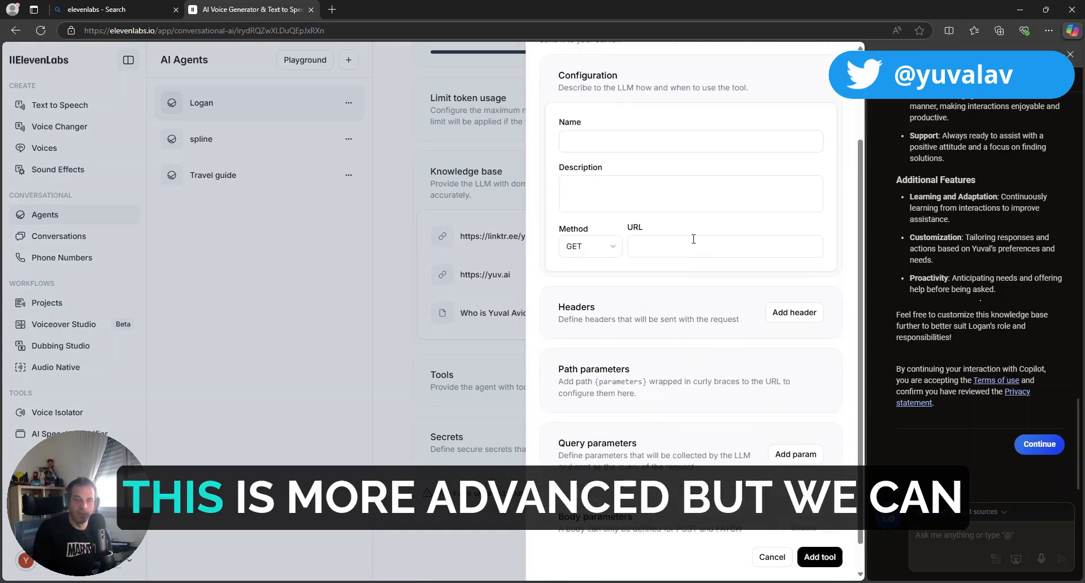
{"action": "scroll", "coordinate": [693, 238], "scroll_direction": "up", "scroll_amount": 3}
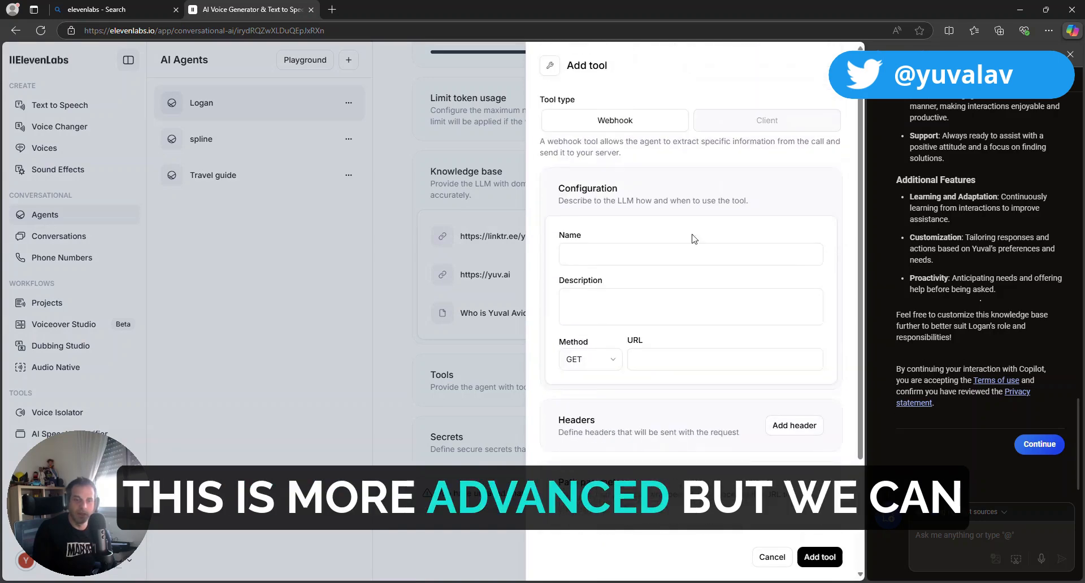
{"action": "left_click", "coordinate": [748, 122]}
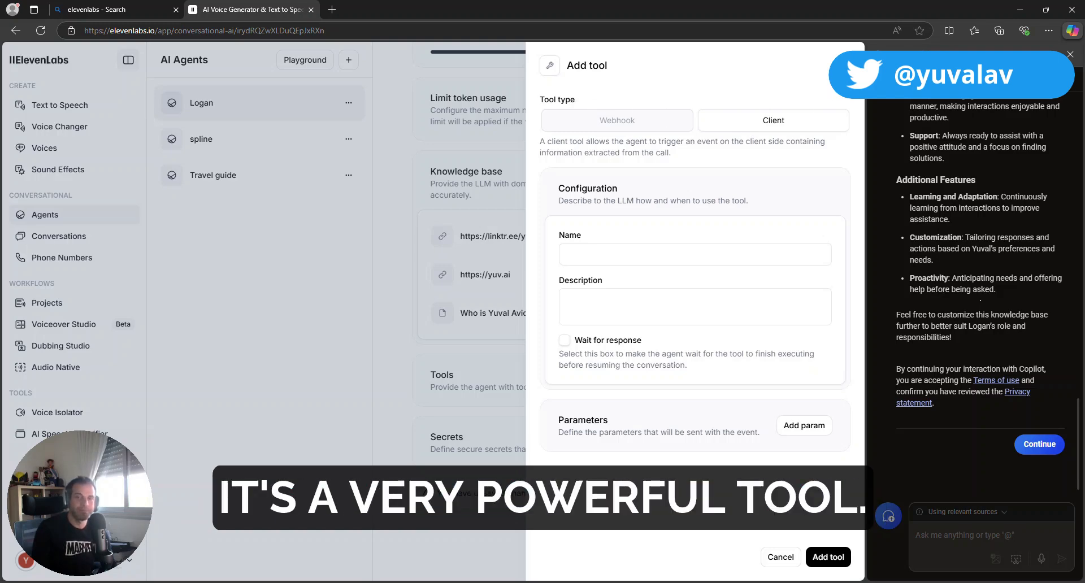
{"action": "left_click", "coordinate": [781, 558]}
Step: Browse the voices available for the agent and set its voice to the cloned voice Morgan
{"action": "scroll", "coordinate": [711, 319], "scroll_direction": "up", "scroll_amount": 10}
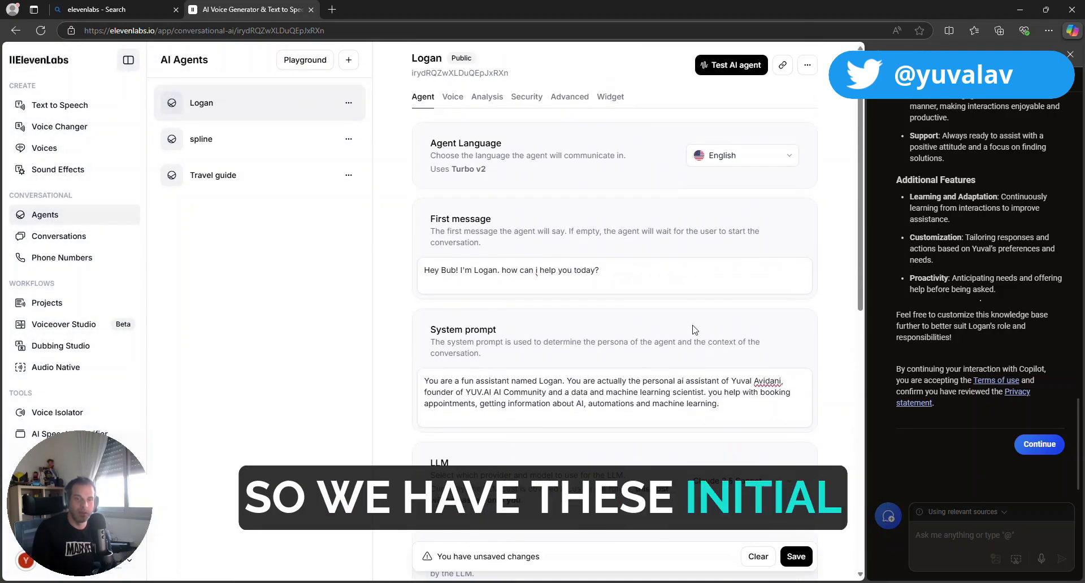
{"action": "left_click", "coordinate": [452, 97]}
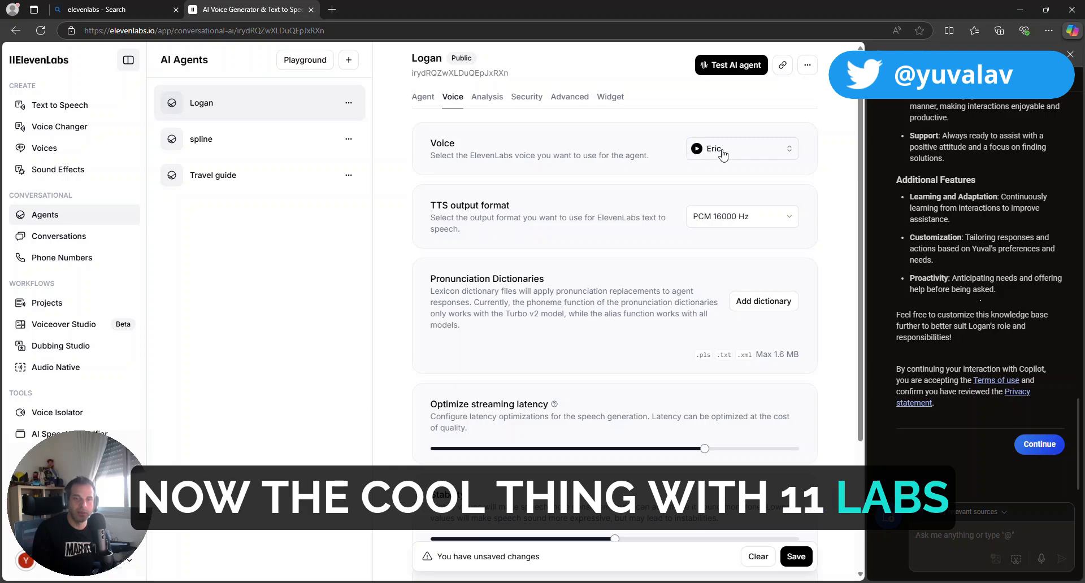
{"action": "left_click", "coordinate": [774, 152]}
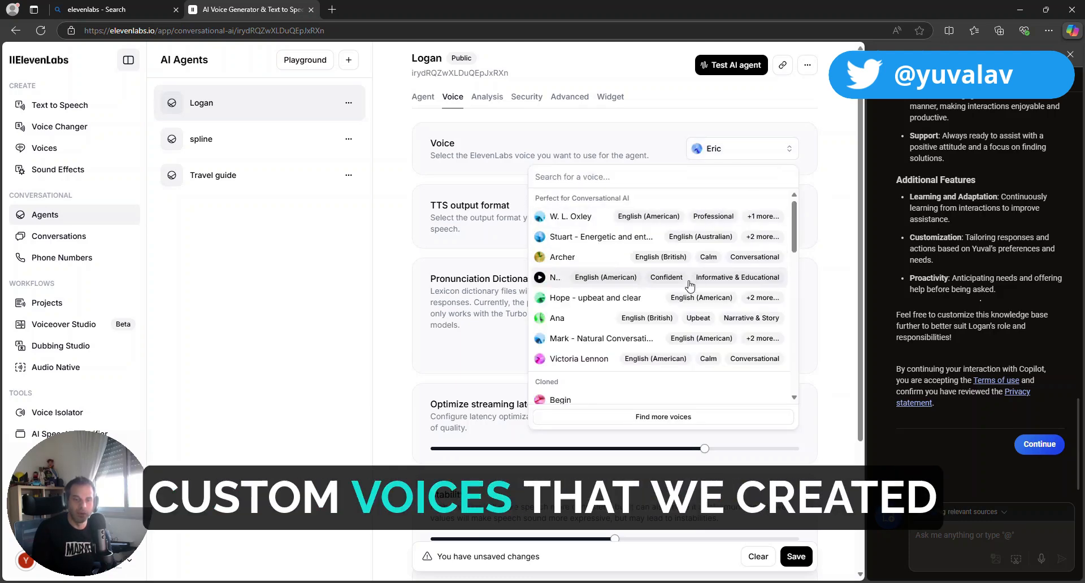
{"action": "scroll", "coordinate": [687, 292], "scroll_direction": "down", "scroll_amount": 3}
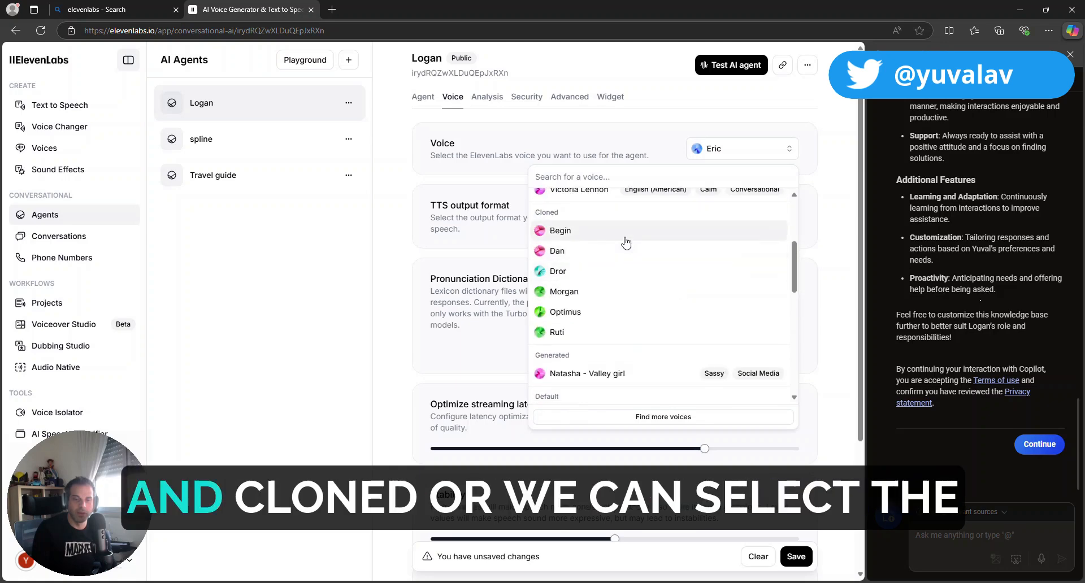
{"action": "scroll", "coordinate": [624, 313], "scroll_direction": "up", "scroll_amount": 3}
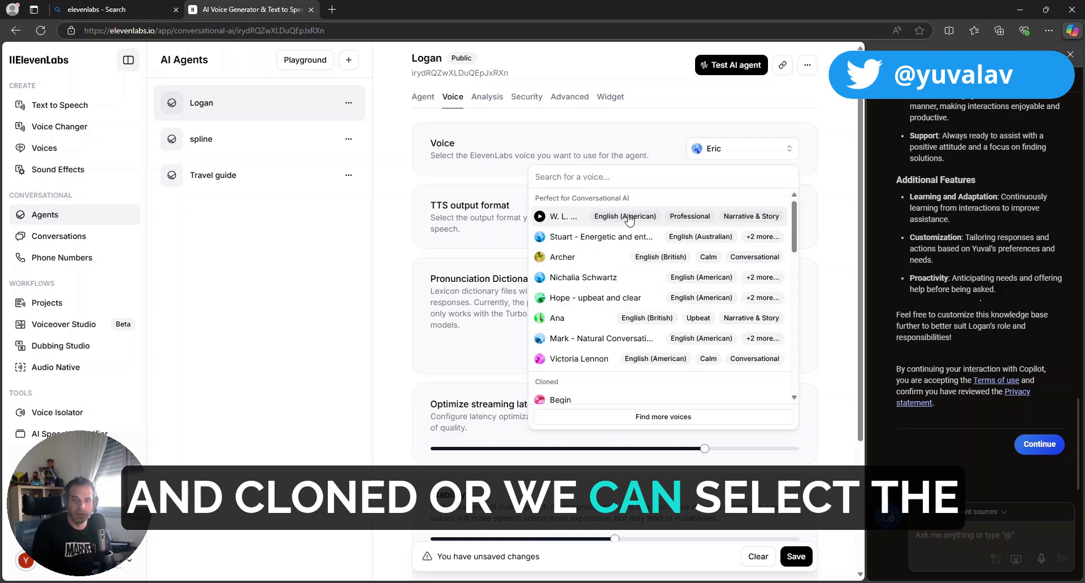
{"action": "scroll", "coordinate": [666, 336], "scroll_direction": "down", "scroll_amount": 3}
{"action": "scroll", "coordinate": [667, 336], "scroll_direction": "down", "scroll_amount": 3}
{"action": "scroll", "coordinate": [664, 335], "scroll_direction": "up", "scroll_amount": 10}
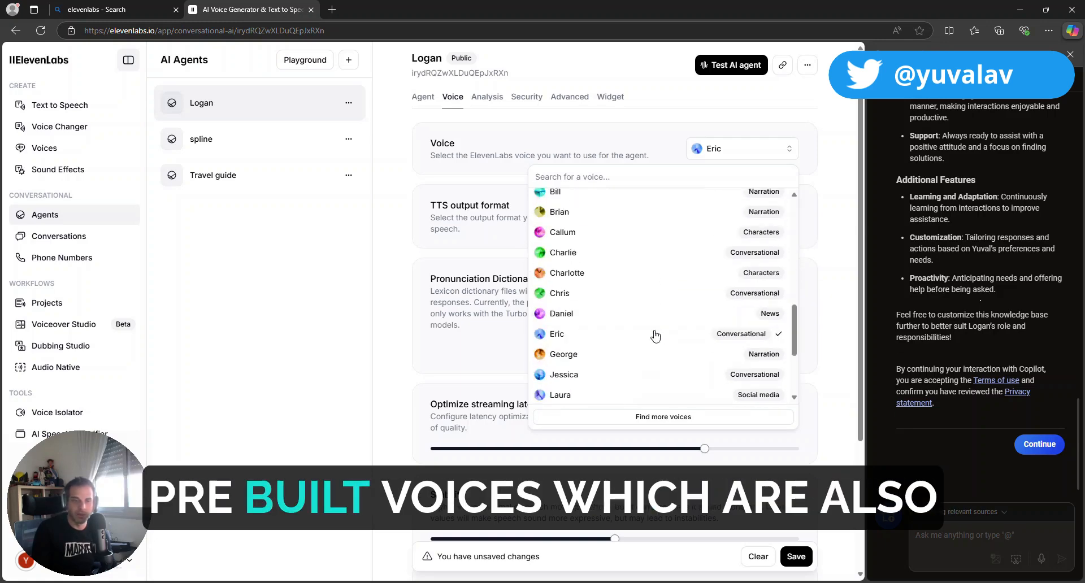
{"action": "scroll", "coordinate": [694, 248], "scroll_direction": "down", "scroll_amount": 2}
{"action": "scroll", "coordinate": [692, 248], "scroll_direction": "down", "scroll_amount": 2}
{"action": "scroll", "coordinate": [692, 249], "scroll_direction": "up", "scroll_amount": 3}
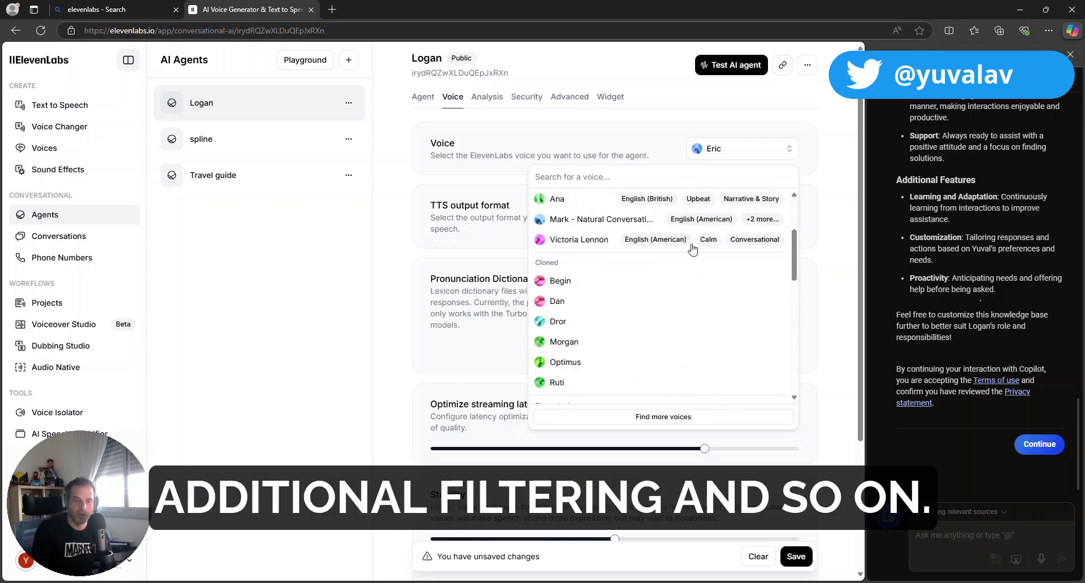
{"action": "scroll", "coordinate": [622, 242], "scroll_direction": "down", "scroll_amount": 3}
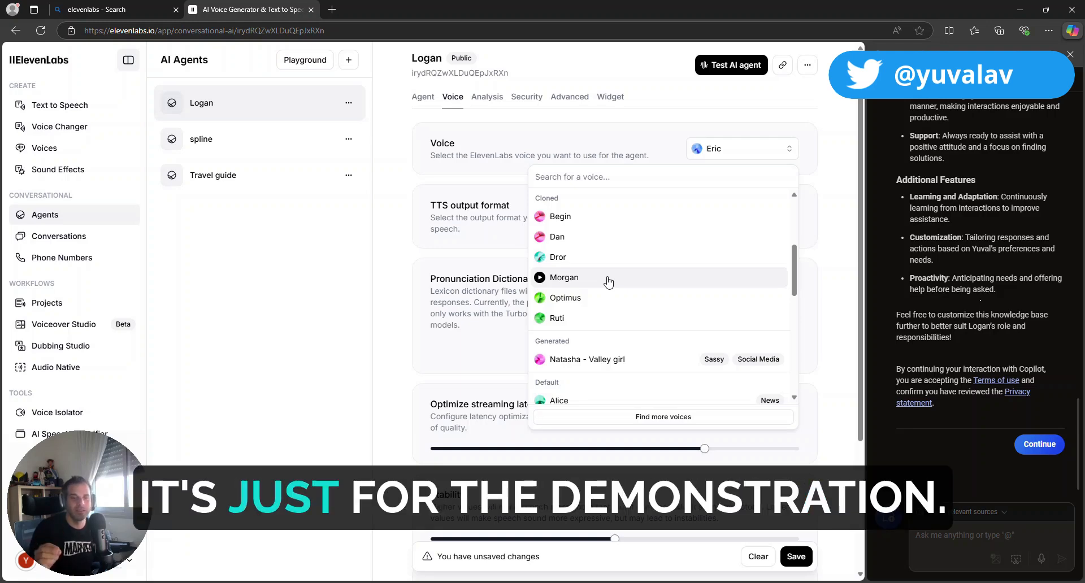
{"action": "left_click", "coordinate": [632, 282]}
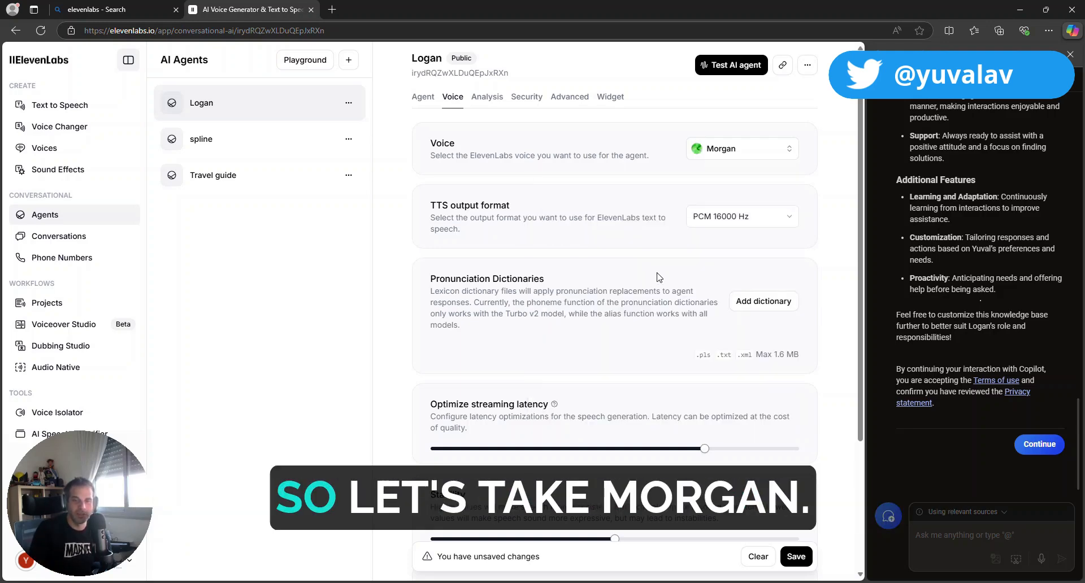
Step: Start a new evaluation criterion in the agent's Analysis settings
{"action": "scroll", "coordinate": [814, 359], "scroll_direction": "down", "scroll_amount": 3}
{"action": "scroll", "coordinate": [814, 358], "scroll_direction": "up", "scroll_amount": 3}
{"action": "left_click", "coordinate": [489, 102]}
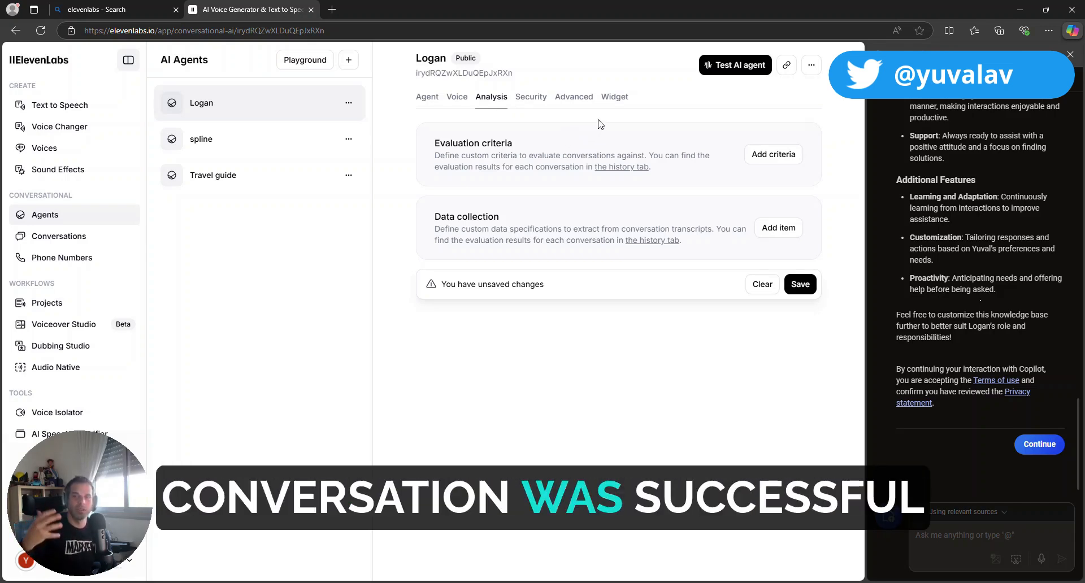
{"action": "left_click", "coordinate": [774, 154]}
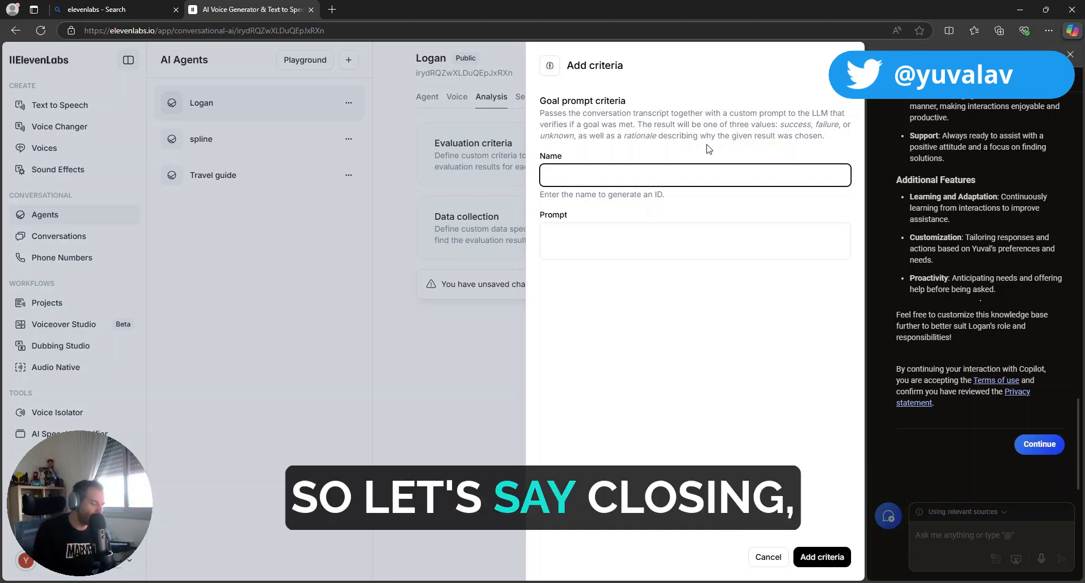
{"action": "type", "text": "clos"}
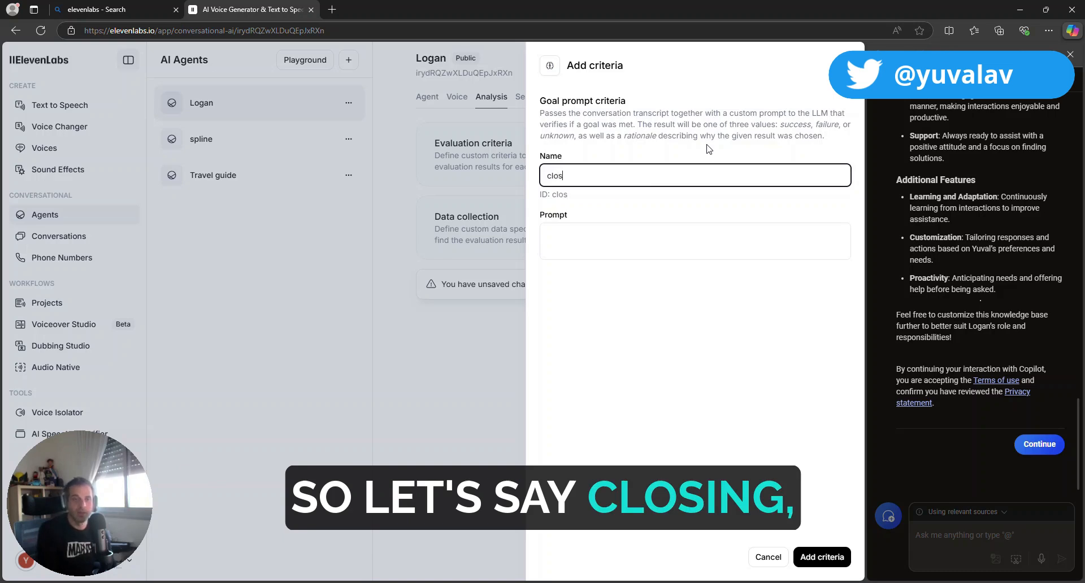
{"action": "key", "text": "BackSpace"}
{"action": "key", "text": "BackSpace"}
{"action": "key", "text": "BackSpace"}
{"action": "key", "text": "BackSpace"}
Step: Name the criterion "booking an appointment", give it the prompt "did the user booked an appointment or not?" and add it
{"action": "type", "text": "booking"}
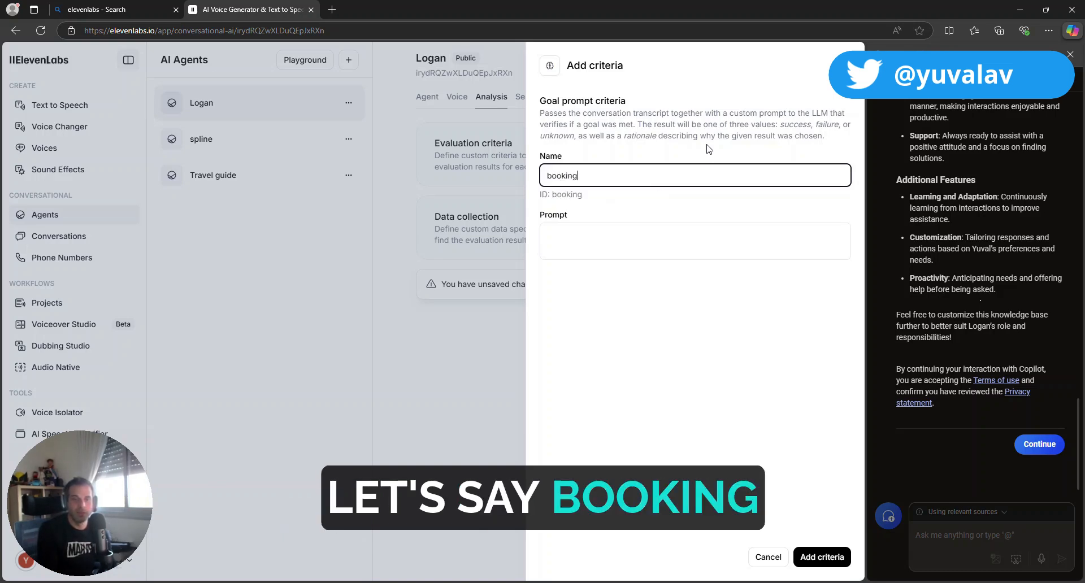
{"action": "type", "text": " an appointment"}
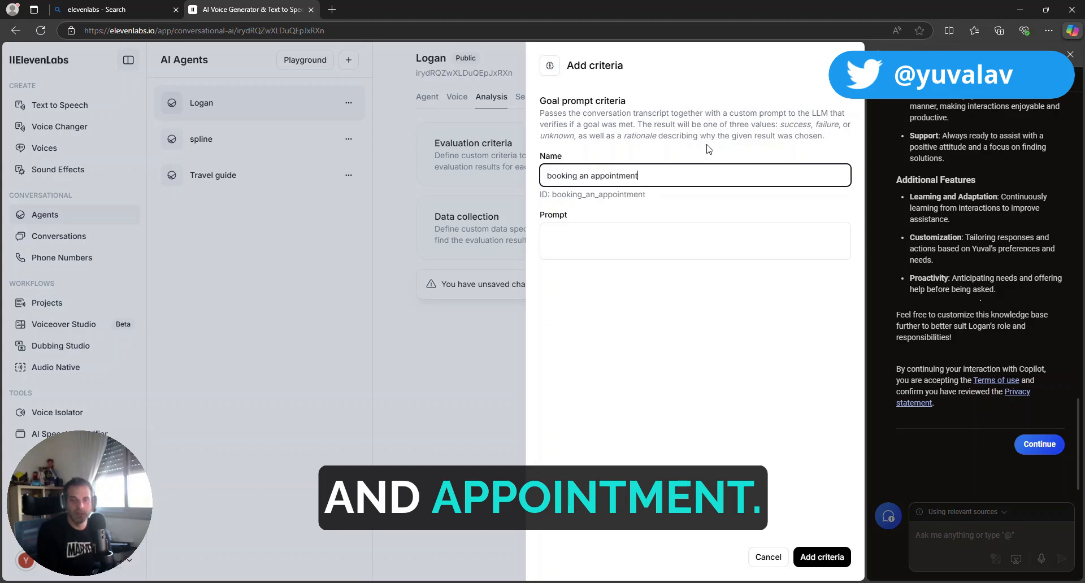
{"action": "key", "text": "Tab"}
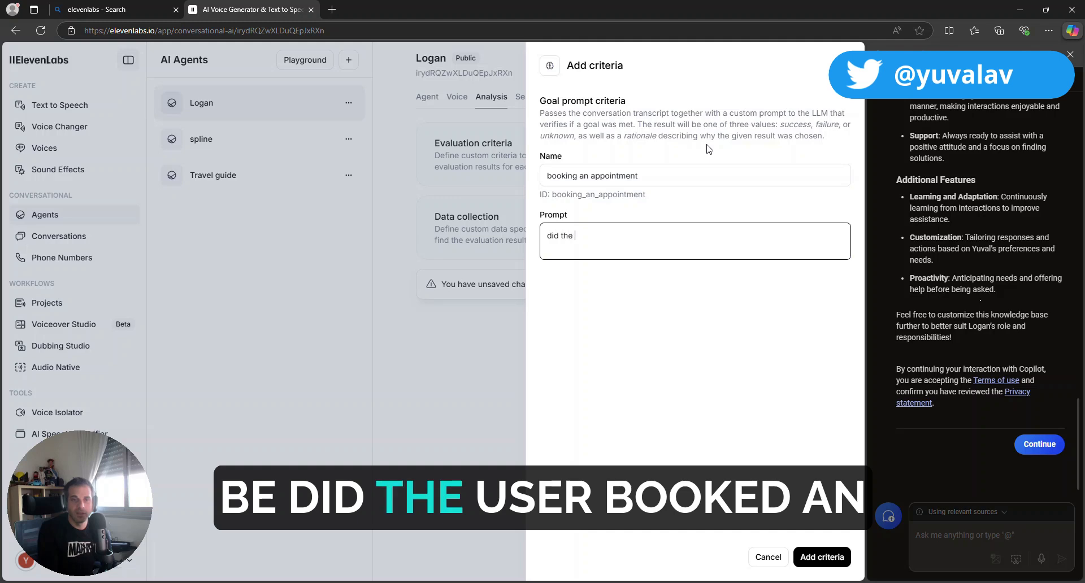
{"action": "type", "text": "did the user booked an appointment or not?"}
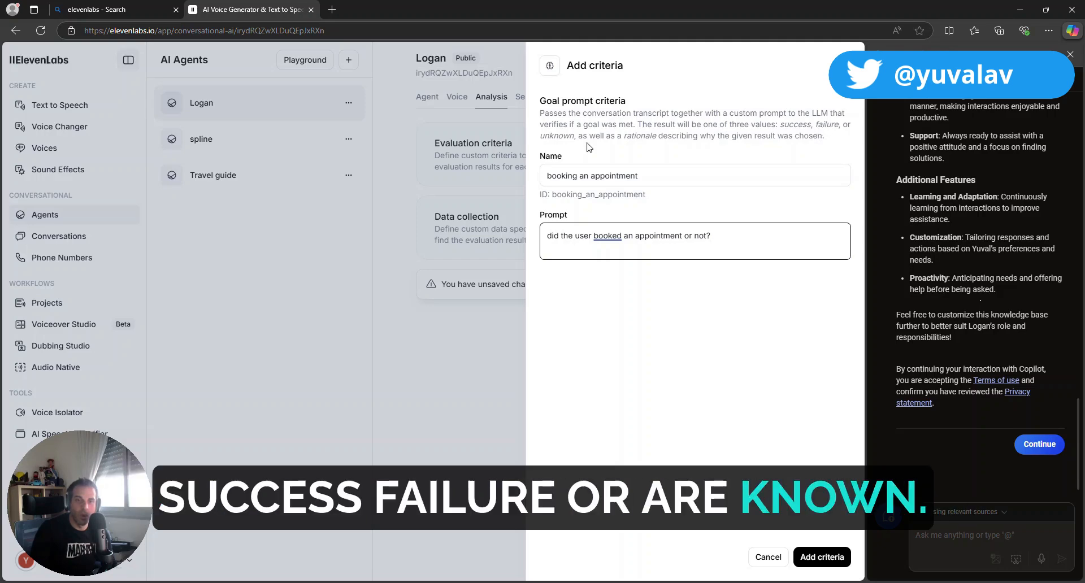
{"action": "left_click", "coordinate": [821, 558]}
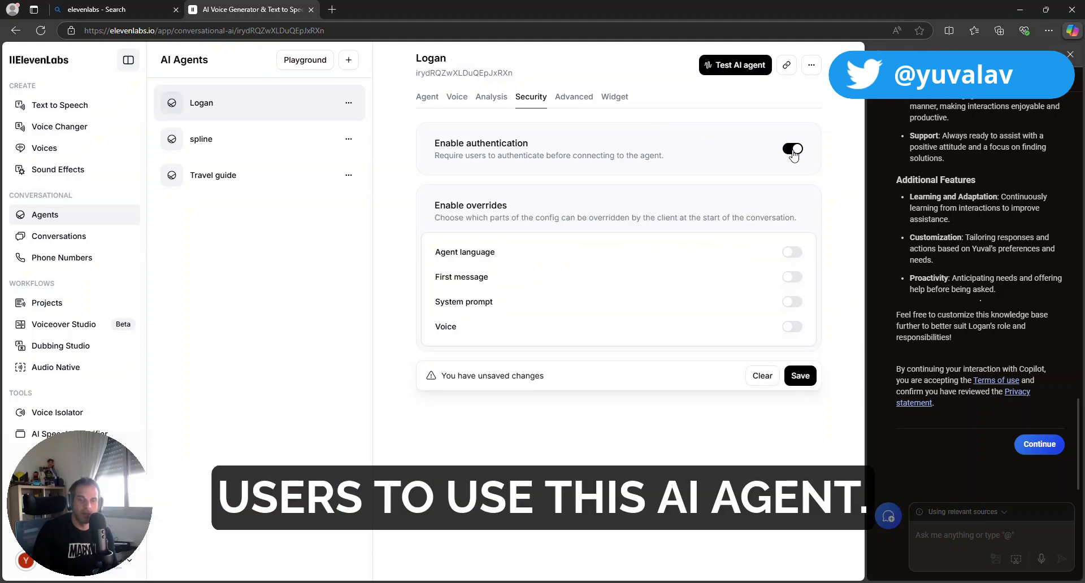
Step: Review the agent's Advanced settings for timeout, conversation duration, keywords, input audio format, client events and privacy
{"action": "left_click", "coordinate": [571, 97]}
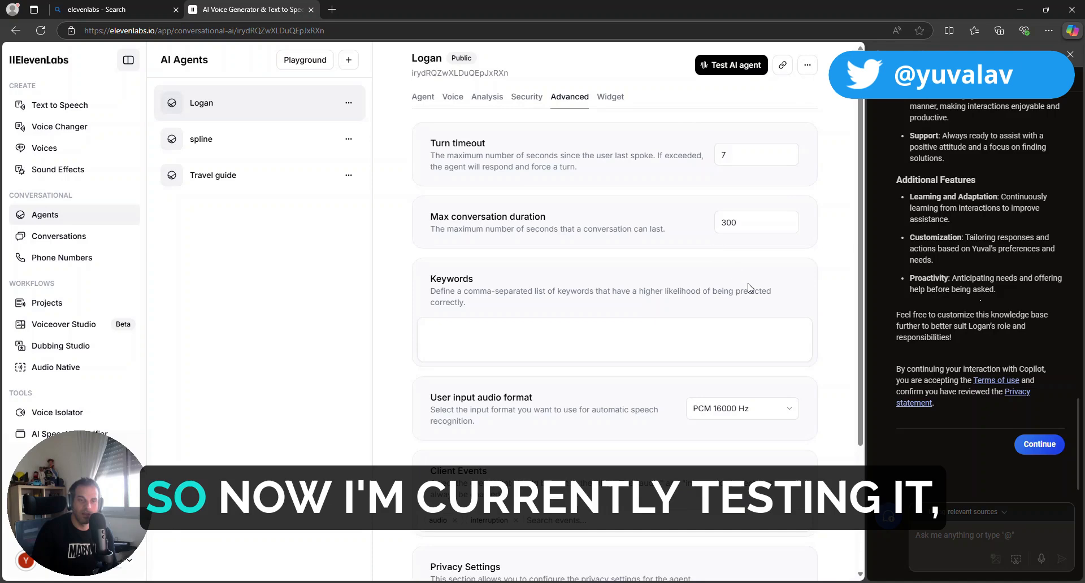
{"action": "scroll", "coordinate": [749, 288], "scroll_direction": "down", "scroll_amount": 3}
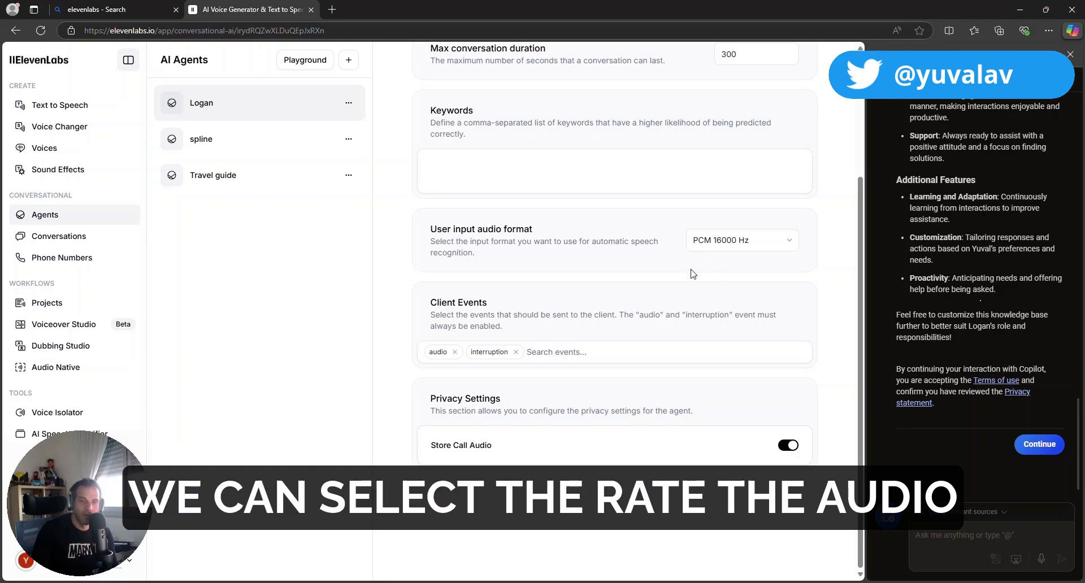
{"action": "scroll", "coordinate": [693, 274], "scroll_direction": "up", "scroll_amount": 3}
Step: Examine the agent's Widget settings, including the embed code, appearance, avatar and text contents
{"action": "left_click", "coordinate": [617, 99]}
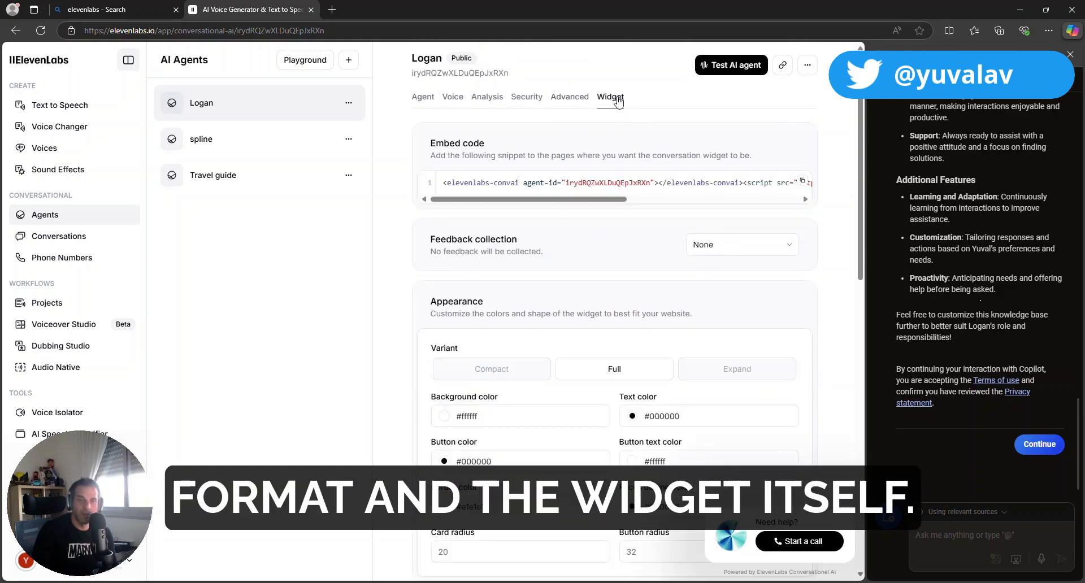
{"action": "left_click_drag", "start_coordinate": [532, 199], "coordinate": [449, 207]}
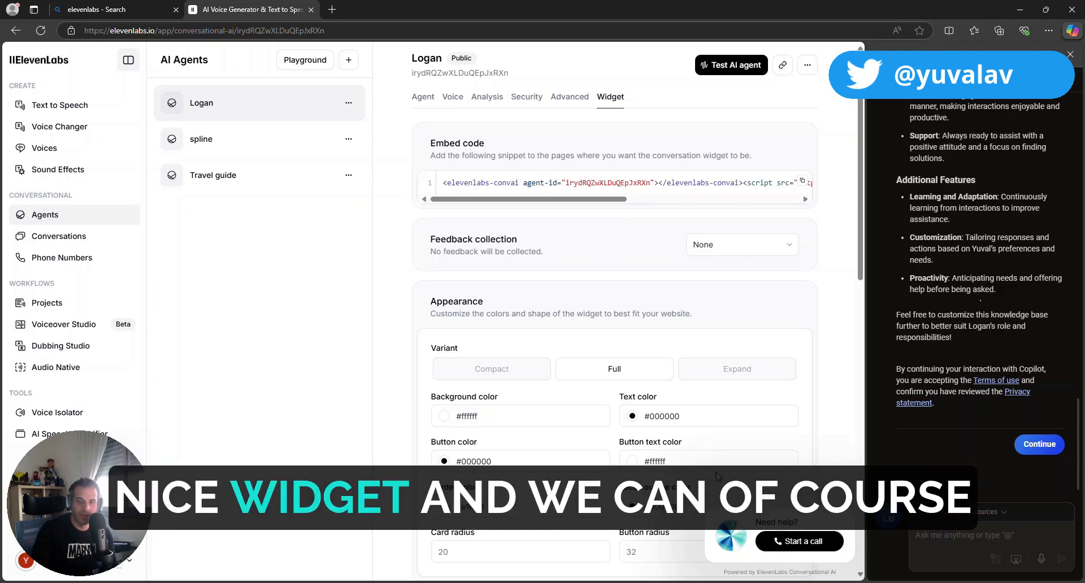
{"action": "scroll", "coordinate": [754, 471], "scroll_direction": "down", "scroll_amount": 5}
{"action": "scroll", "coordinate": [755, 471], "scroll_direction": "down", "scroll_amount": 2}
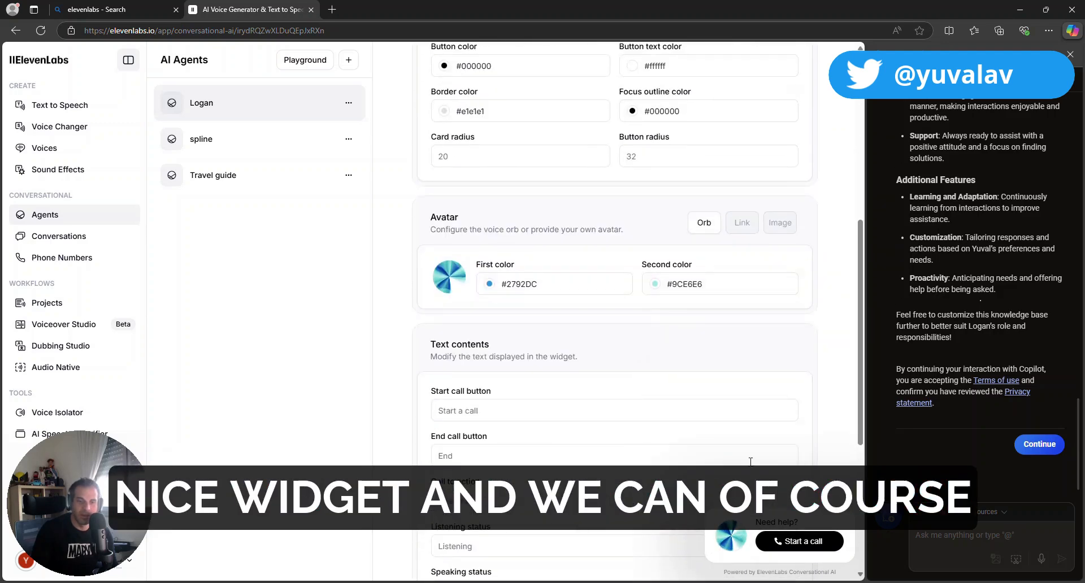
{"action": "scroll", "coordinate": [637, 287], "scroll_direction": "down", "scroll_amount": 3}
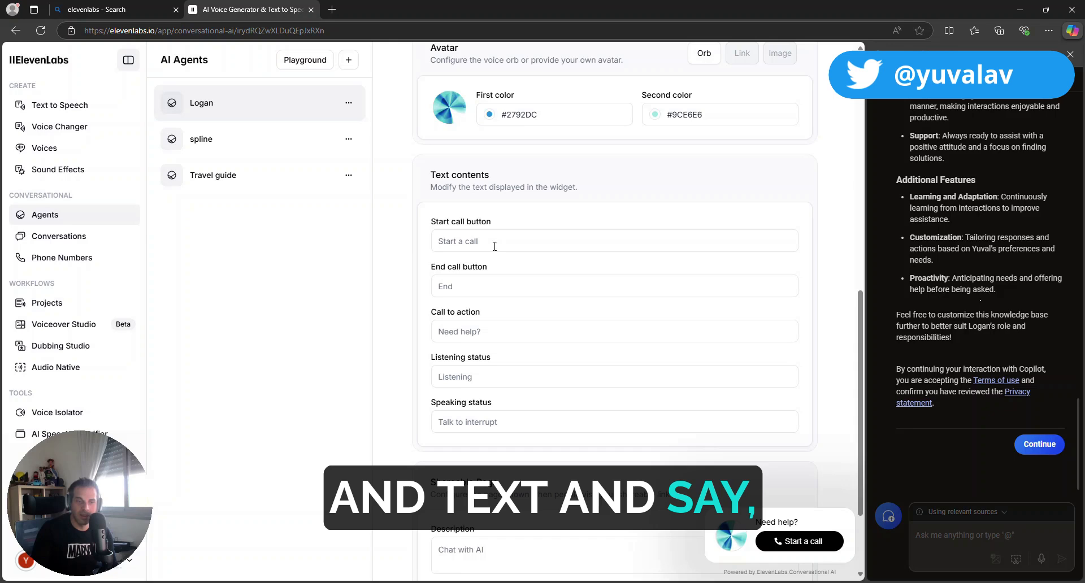
Step: Try "How can Logan AI help you" as the text of the widget's start call button
{"action": "type", "text": "How "}
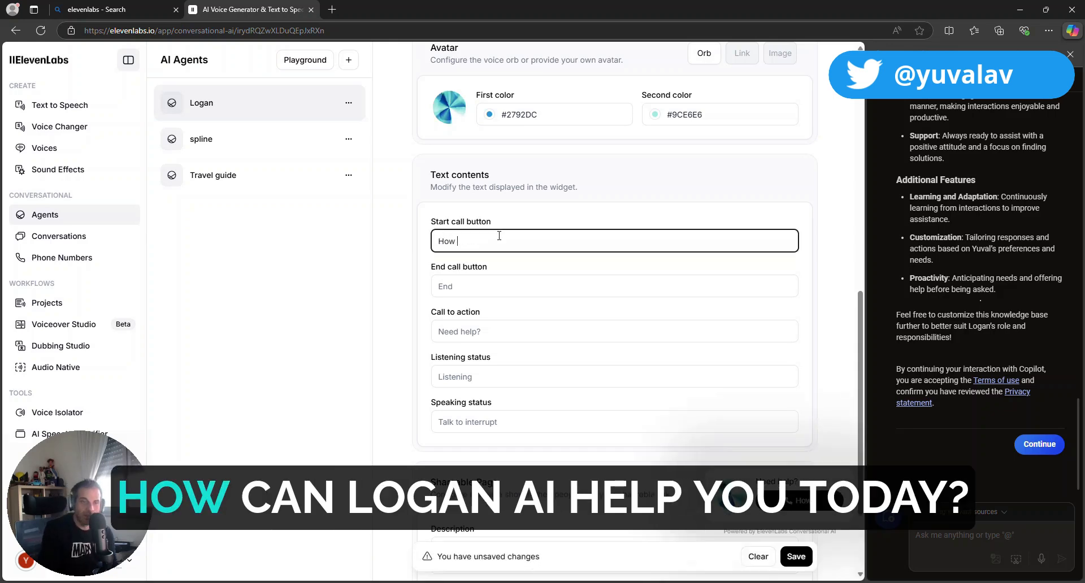
{"action": "type", "text": "can Logan AI hel"}
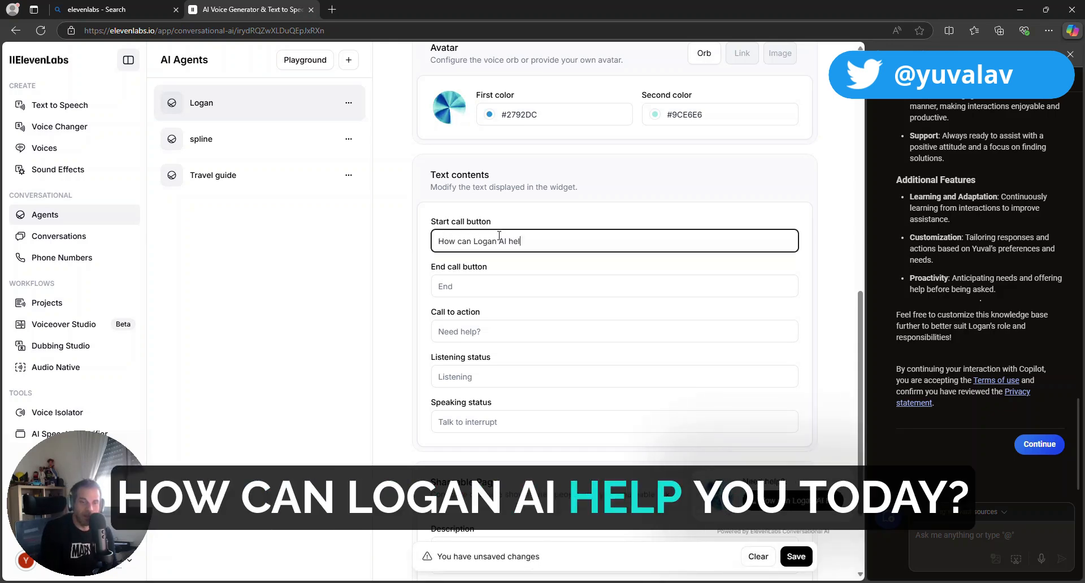
{"action": "type", "text": "o you t"}
{"action": "key", "text": "BackSpace"}
{"action": "key", "text": "BackSpace"}
{"action": "key", "text": "BackSpace"}
{"action": "key", "text": "BackSpace"}
{"action": "key", "text": "BackSpace"}
{"action": "key", "text": "BackSpace"}
{"action": "key", "text": "BackSpace"}
{"action": "key", "text": "BackSpace"}
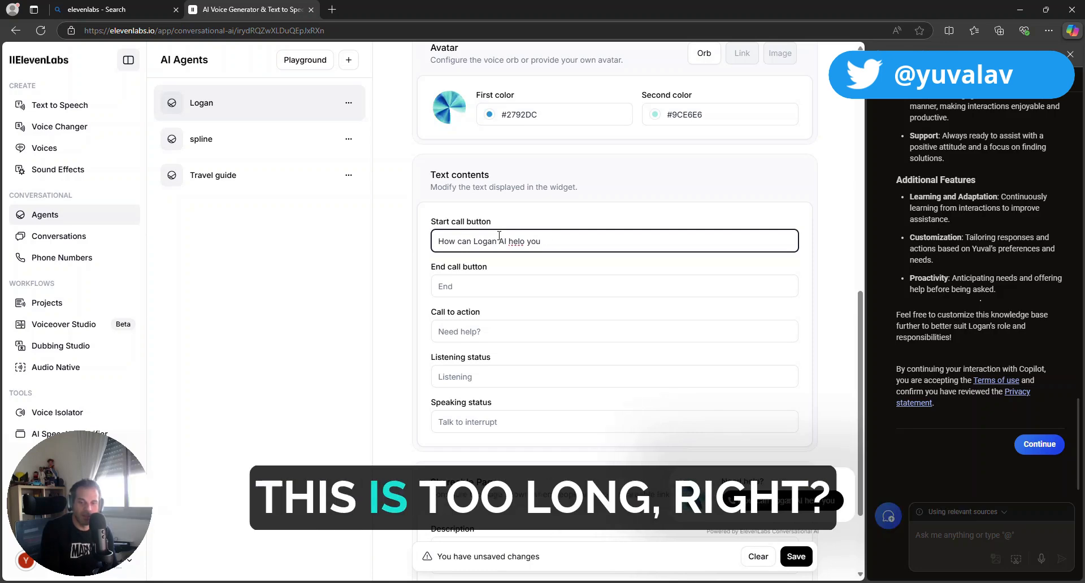
Step: Replace the start call button's text with "Hi, I'm Logan!"
{"action": "key", "text": "ctrl+a"}
{"action": "type", "text": "Hi, I'm Lo"}
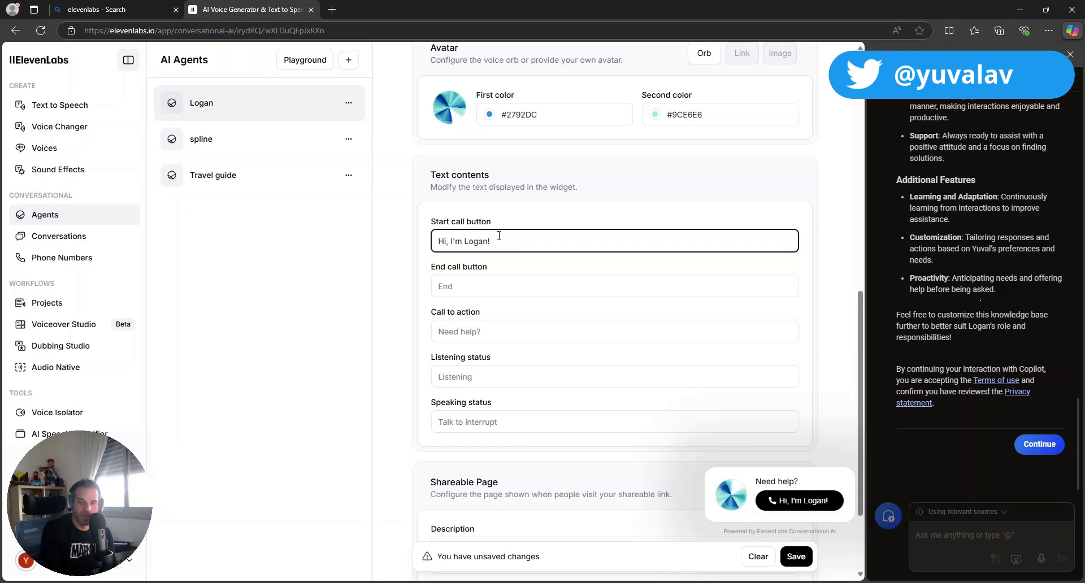
{"action": "scroll", "coordinate": [613, 412], "scroll_direction": "up", "scroll_amount": 2}
{"action": "scroll", "coordinate": [615, 419], "scroll_direction": "down", "scroll_amount": 5}
{"action": "scroll", "coordinate": [635, 434], "scroll_direction": "up", "scroll_amount": 3}
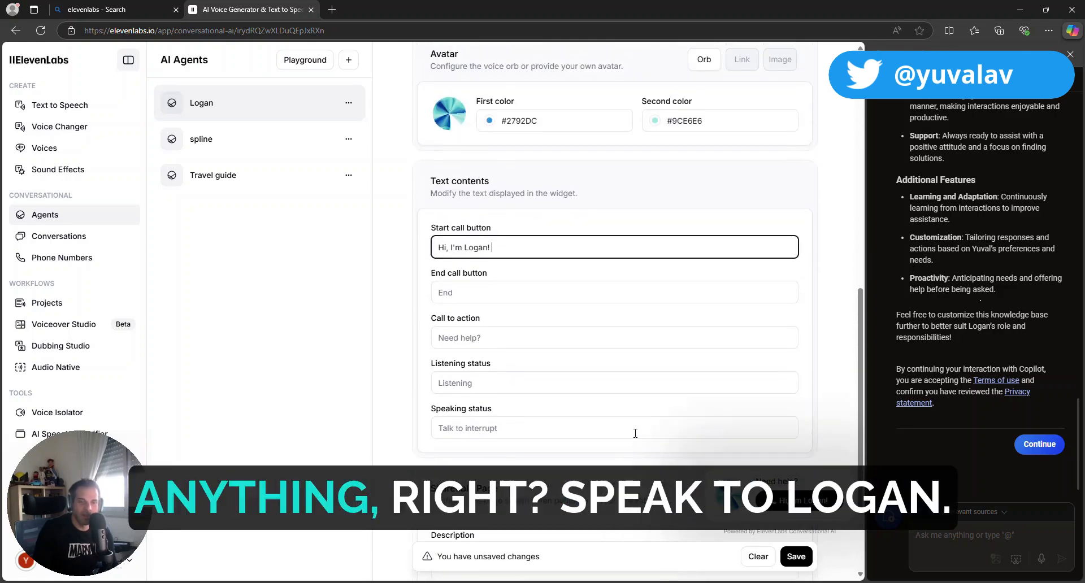
Step: Set the widget's start call button text to "Speak to Logan AI" and save the changes
{"action": "triple_click", "coordinate": [507, 286]}
{"action": "type", "text": "Speak to L"}
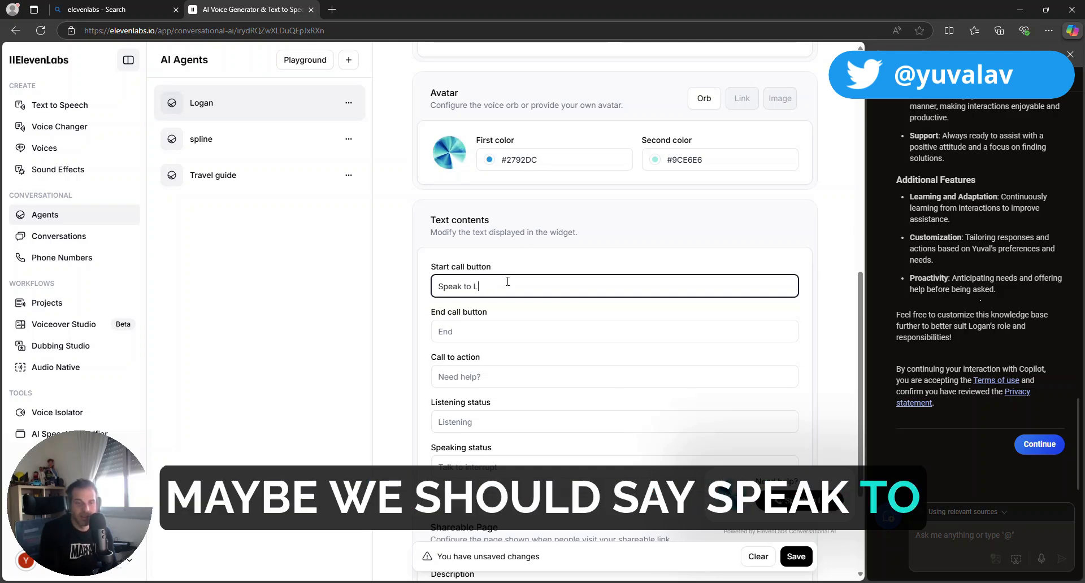
{"action": "type", "text": "ogan AI"}
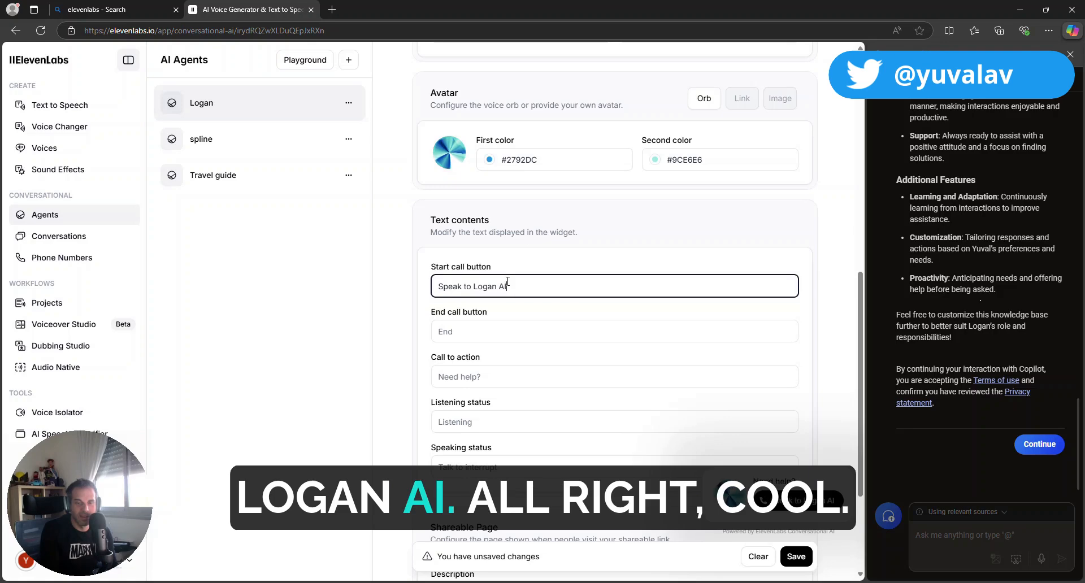
{"action": "scroll", "coordinate": [715, 470], "scroll_direction": "down", "scroll_amount": 3}
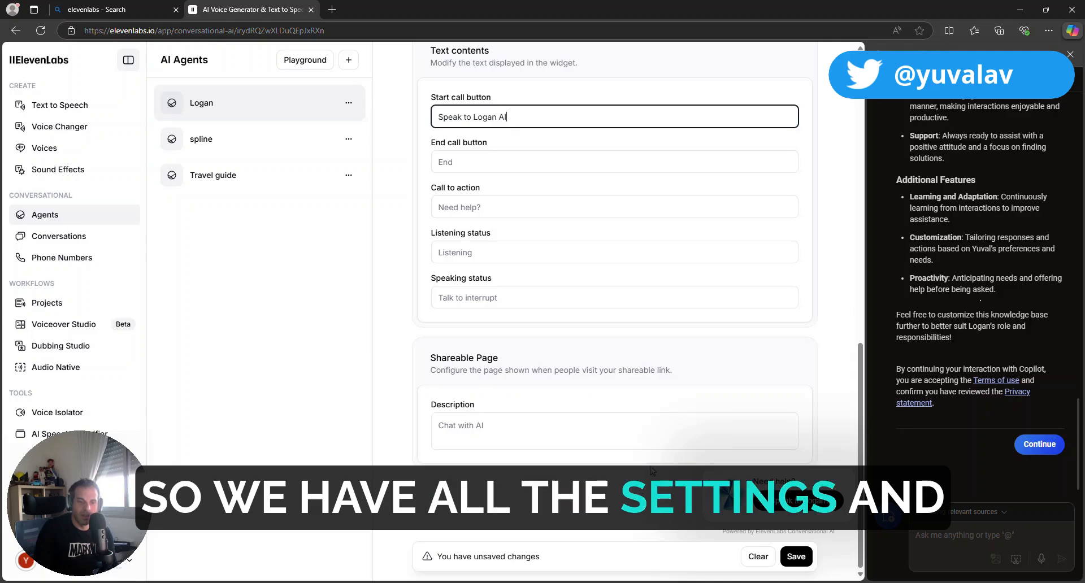
{"action": "left_click", "coordinate": [796, 557]}
Step: Open the test page for the Logan agent and start a call with it
{"action": "scroll", "coordinate": [742, 455], "scroll_direction": "up", "scroll_amount": 5}
{"action": "scroll", "coordinate": [741, 455], "scroll_direction": "up", "scroll_amount": 7}
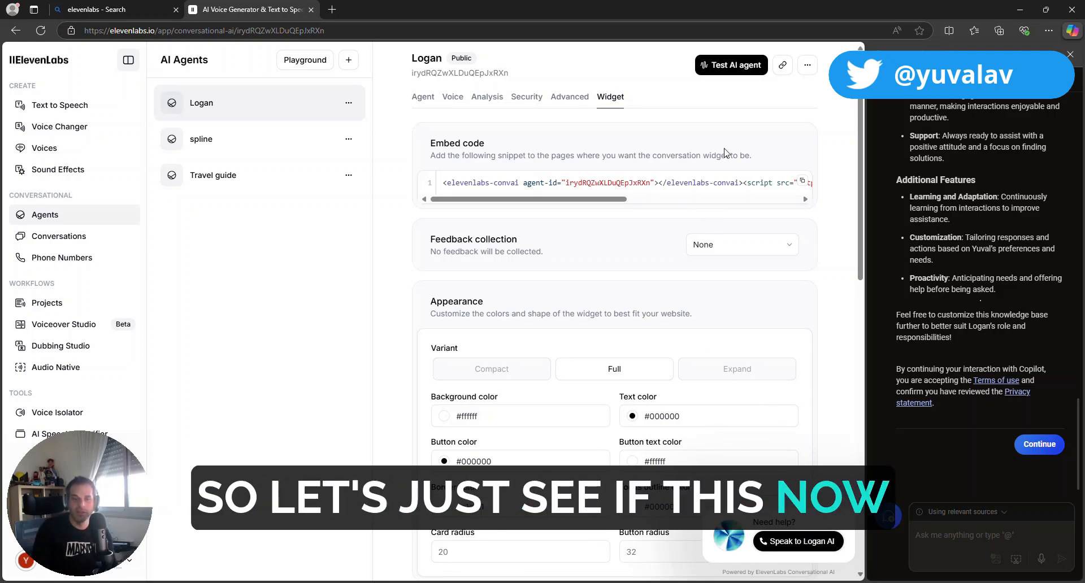
{"action": "left_click", "coordinate": [730, 65]}
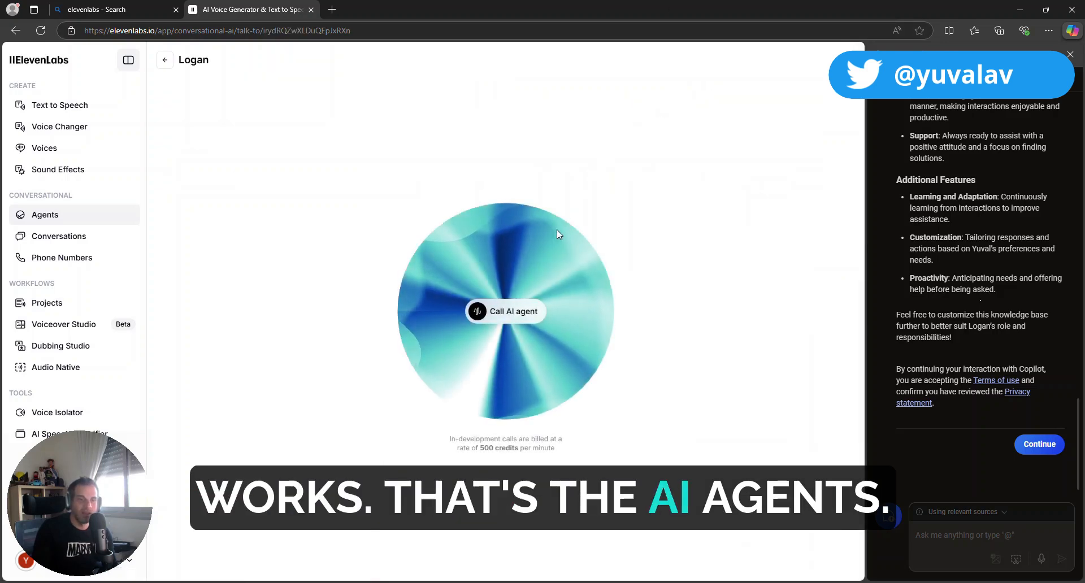
{"action": "left_click", "coordinate": [504, 310]}
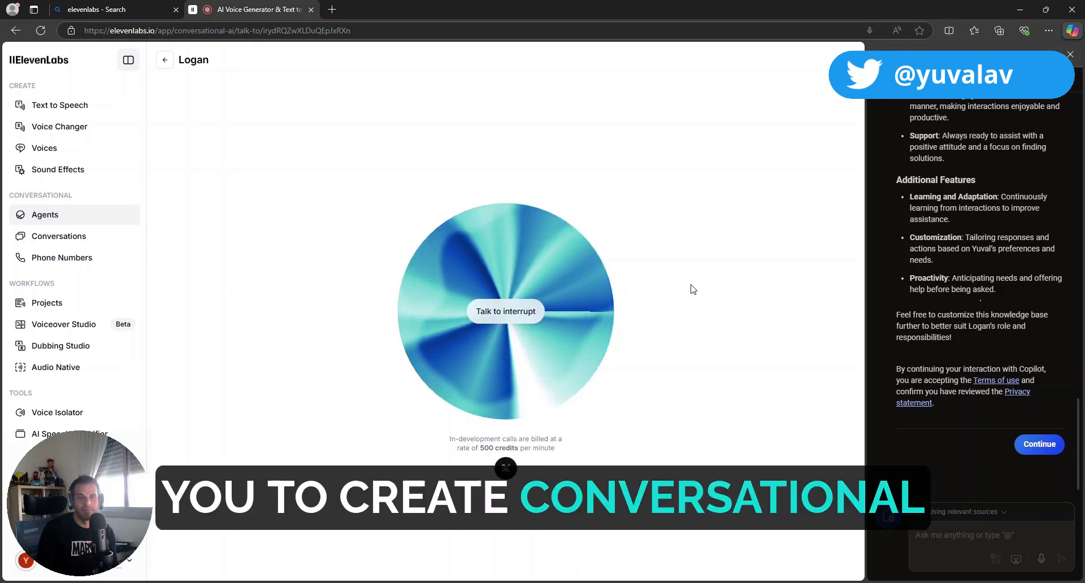
Step: Find the Rasa website through a web search for "rasa ai", look over its home page and return to the Logan call
{"action": "left_click", "coordinate": [328, 9]}
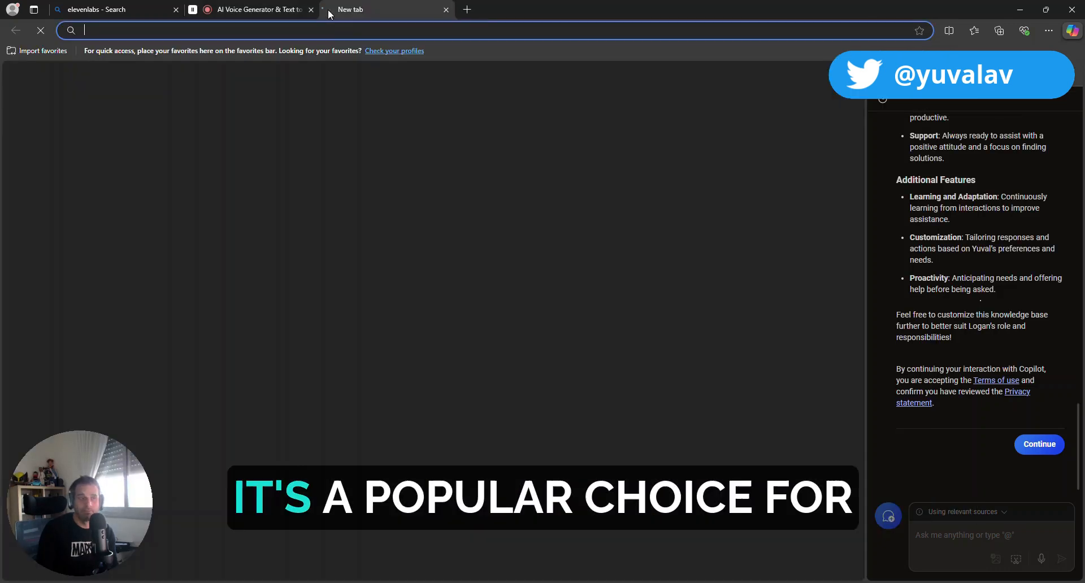
{"action": "type", "text": "rasa ai"}
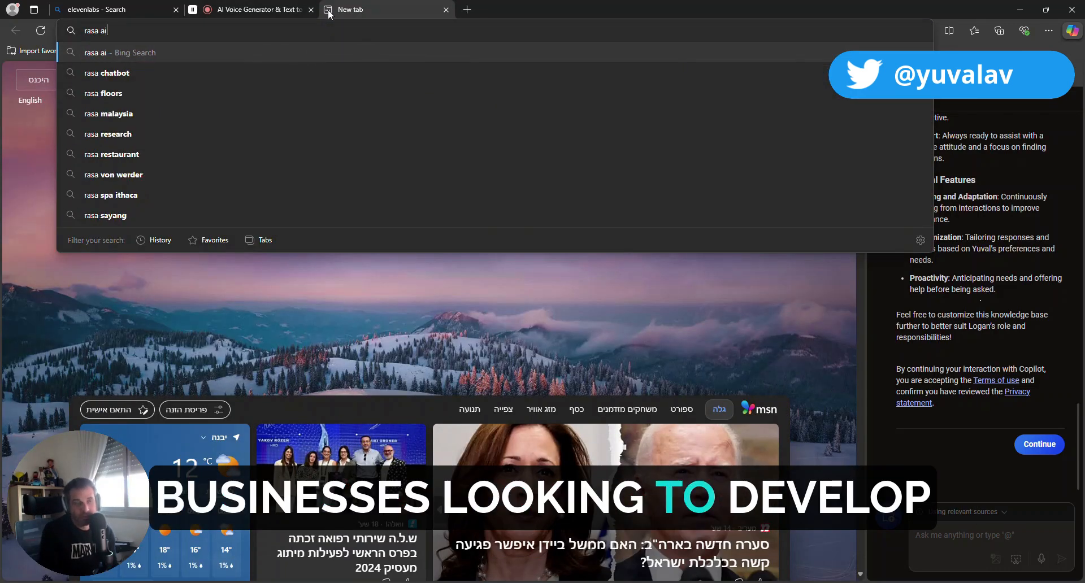
{"action": "key", "text": "Return"}
{"action": "scroll", "coordinate": [342, 200], "scroll_direction": "down", "scroll_amount": 2}
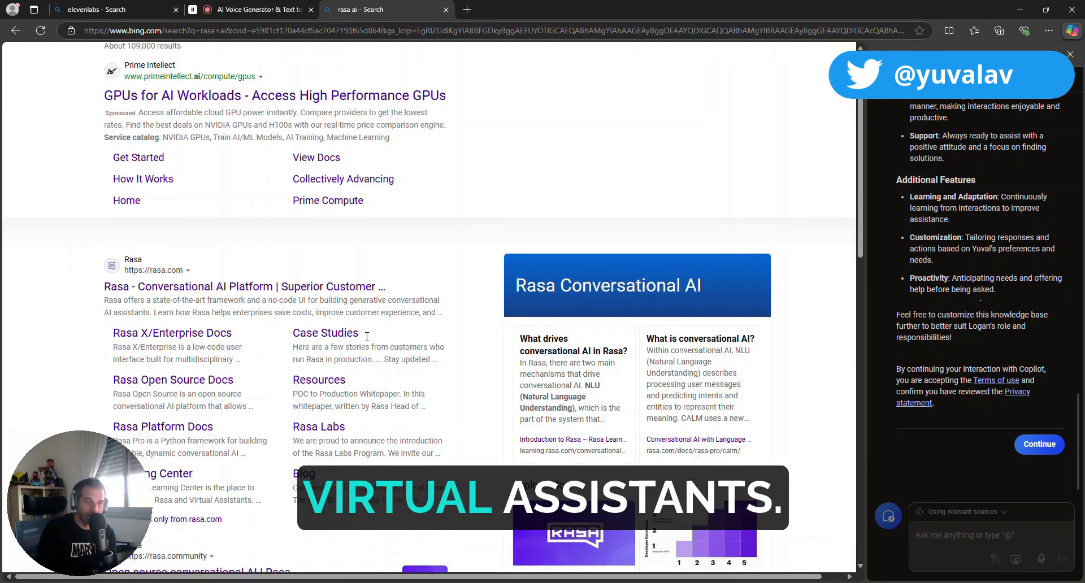
{"action": "left_click", "coordinate": [284, 260]}
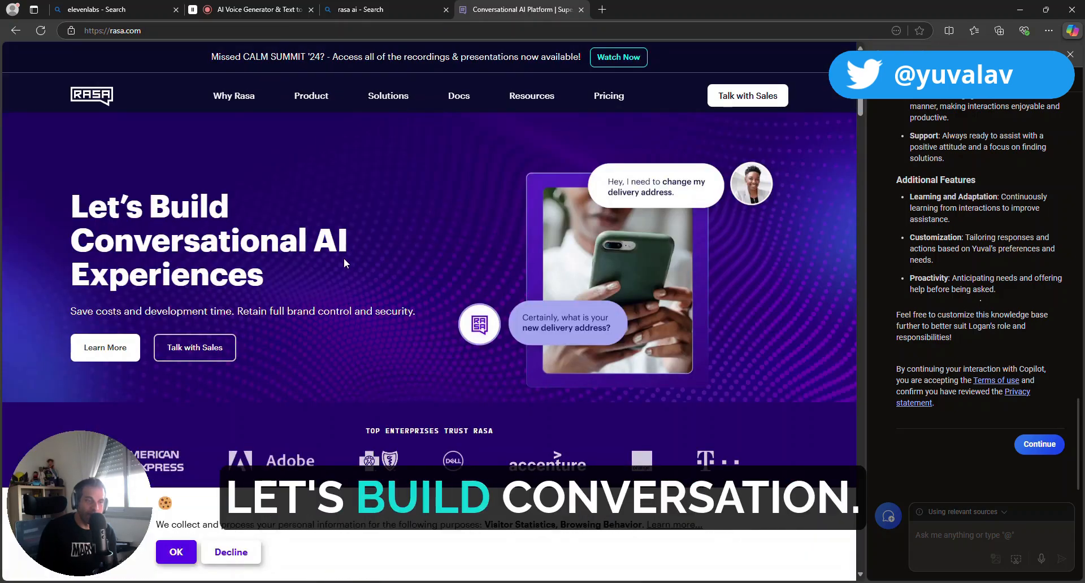
{"action": "scroll", "coordinate": [347, 258], "scroll_direction": "down", "scroll_amount": 10}
{"action": "scroll", "coordinate": [348, 260], "scroll_direction": "down", "scroll_amount": 8}
{"action": "scroll", "coordinate": [364, 396], "scroll_direction": "up", "scroll_amount": 6}
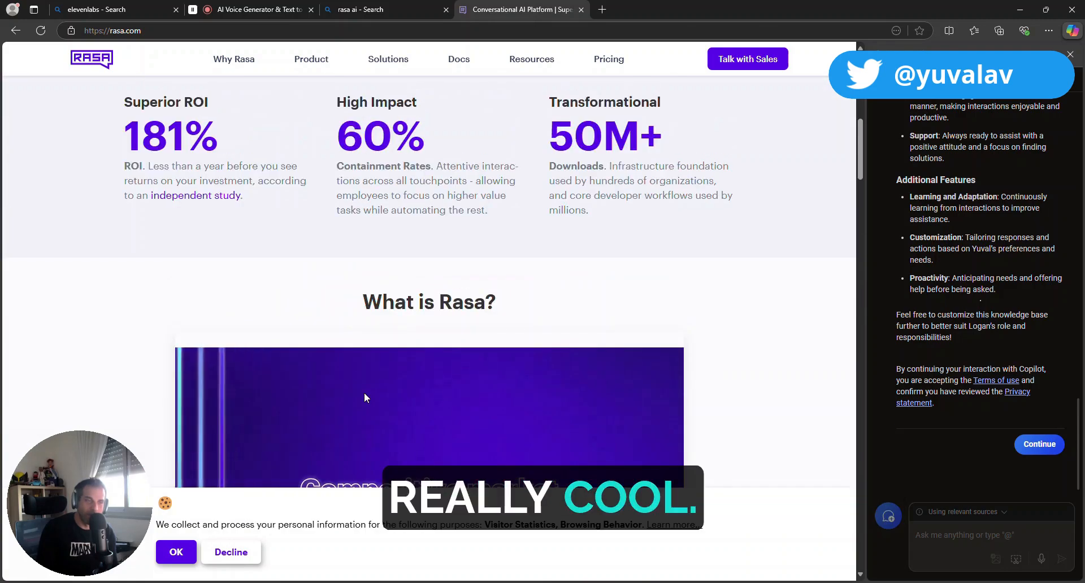
{"action": "scroll", "coordinate": [365, 398], "scroll_direction": "up", "scroll_amount": 6}
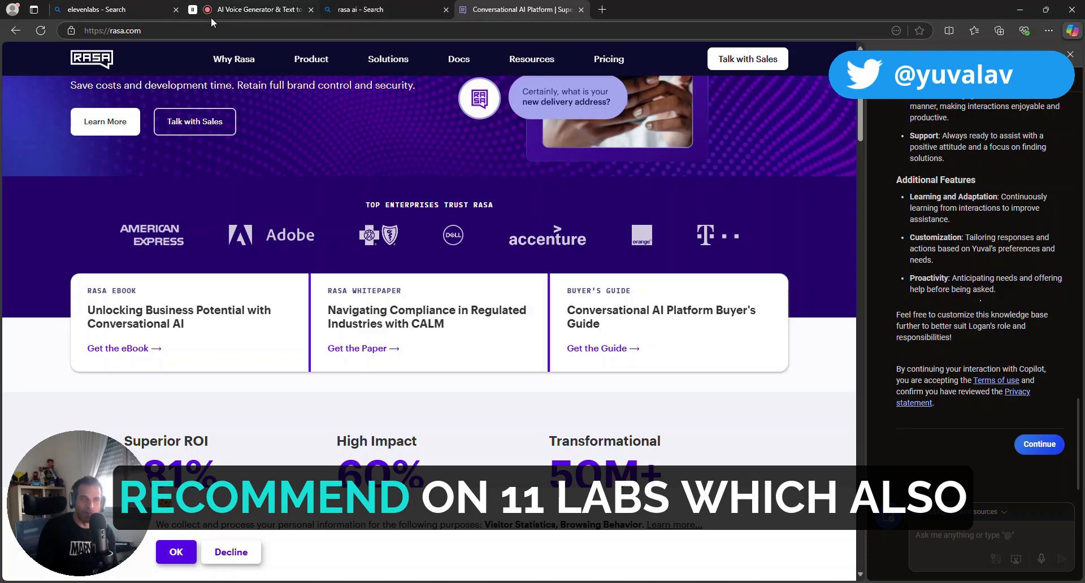
{"action": "scroll", "coordinate": [300, 152], "scroll_direction": "up", "scroll_amount": 4}
{"action": "left_click", "coordinate": [286, 18]}
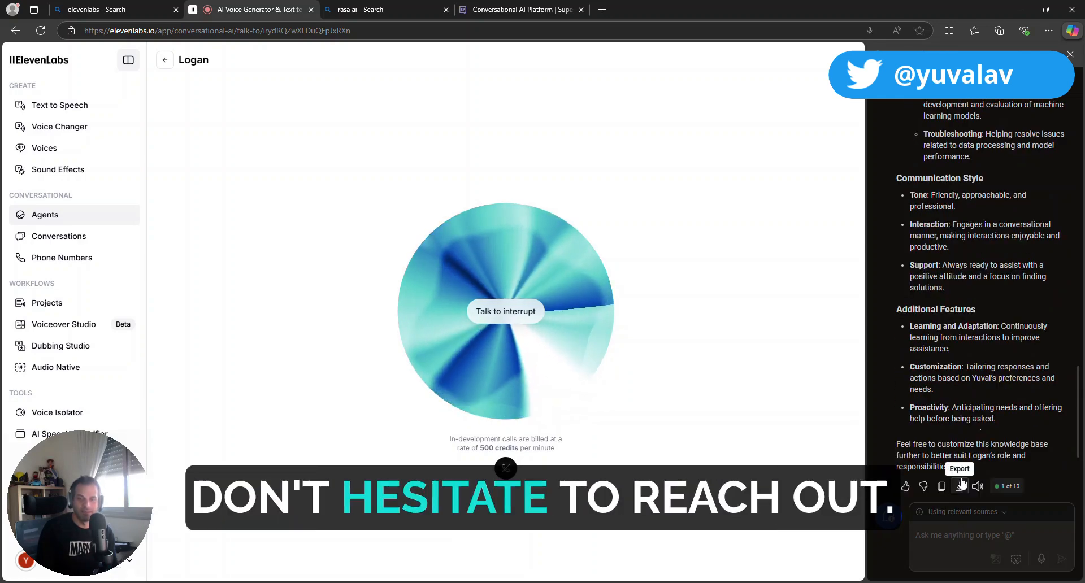
Step: Continue in the Copilot chat with a message starting "create an image", and end the test call with Logan
{"action": "left_click", "coordinate": [1039, 445]}
{"action": "left_click", "coordinate": [968, 534]}
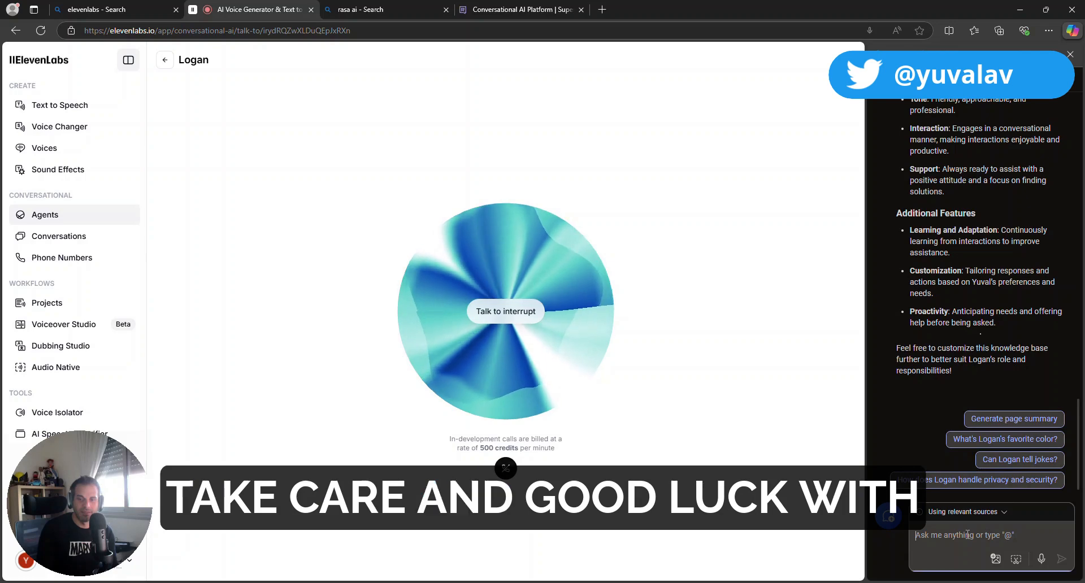
{"action": "type", "text": "create an image"}
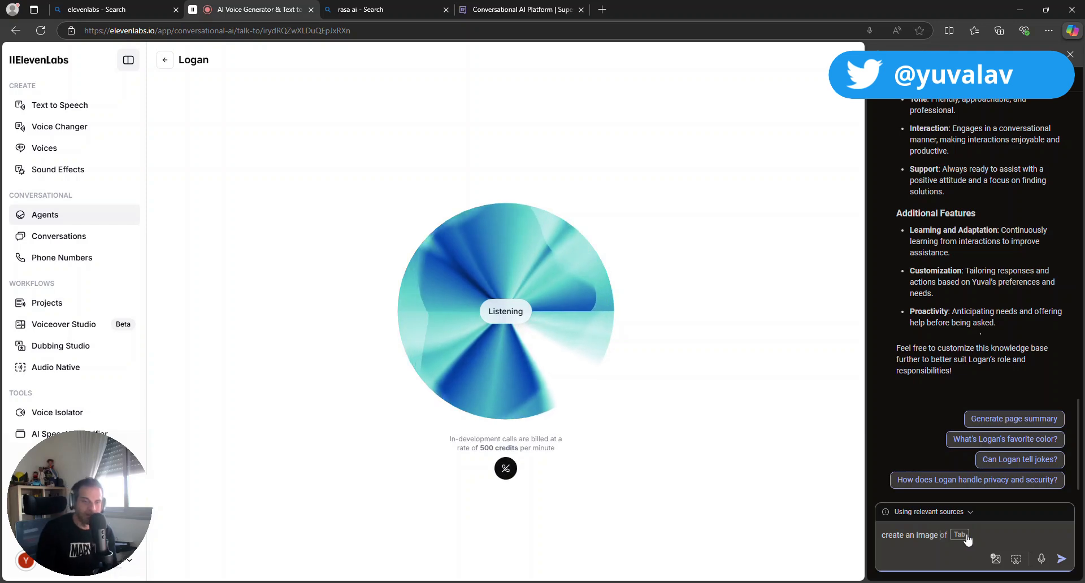
{"action": "left_click", "coordinate": [506, 469]}
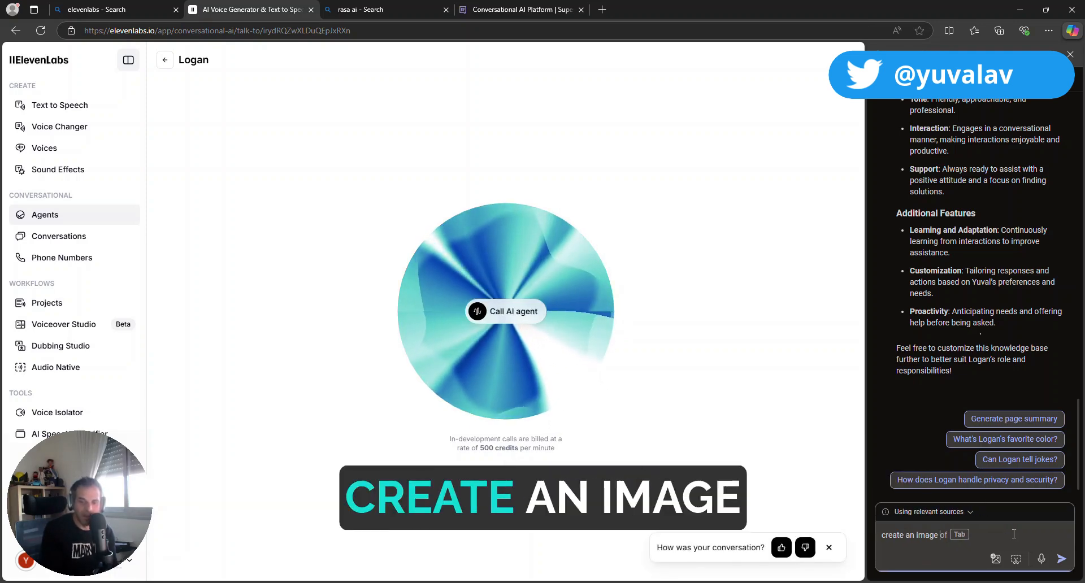
Step: Complete the Copilot request with "of a person speaking to ai voice ai agent, text in the background "elevanlabs voice ai agent overview"" and send it
{"action": "type", "text": "ge of a"}
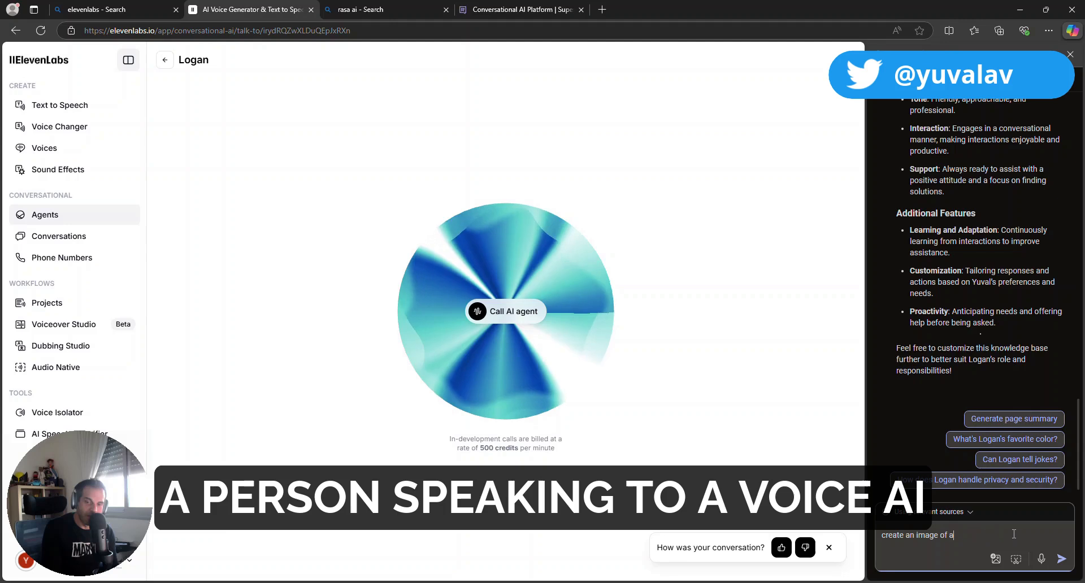
{"action": "type", "text": " person speaking"}
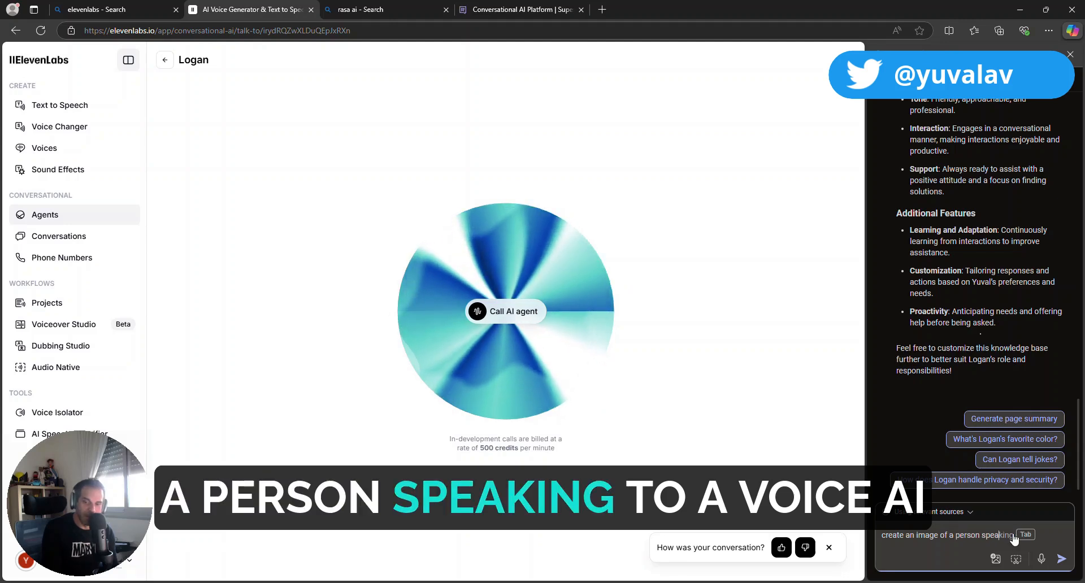
{"action": "type", "text": " to ai voice"}
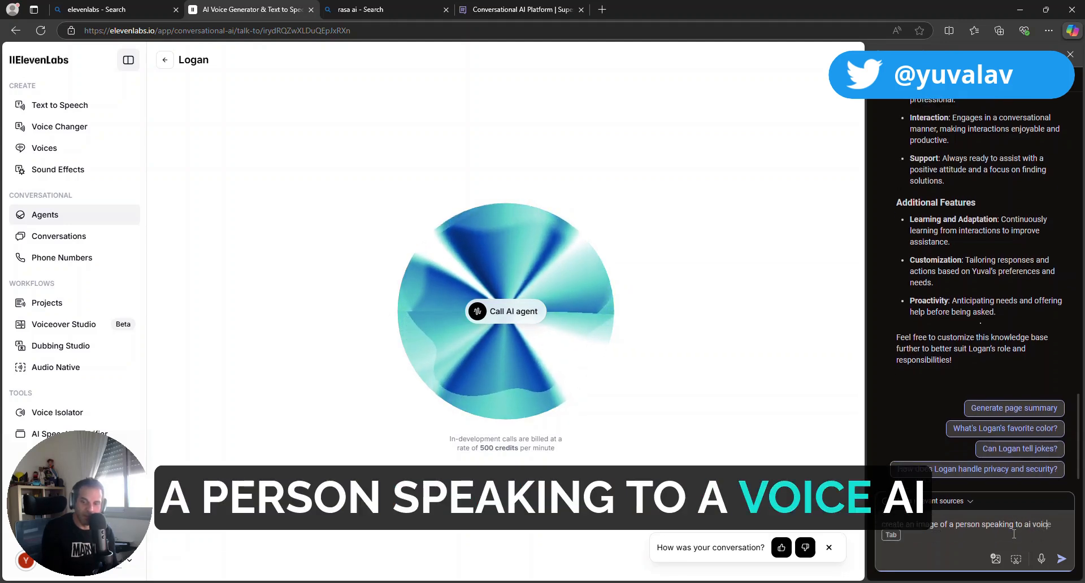
{"action": "type", "text": " ai agent, "}
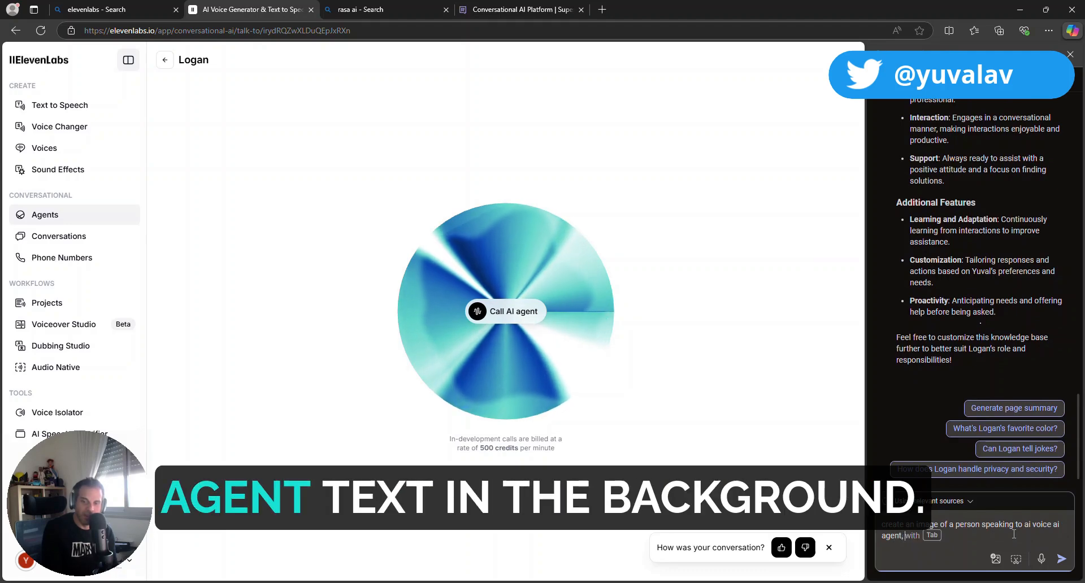
{"action": "type", "text": "text in the backgo"}
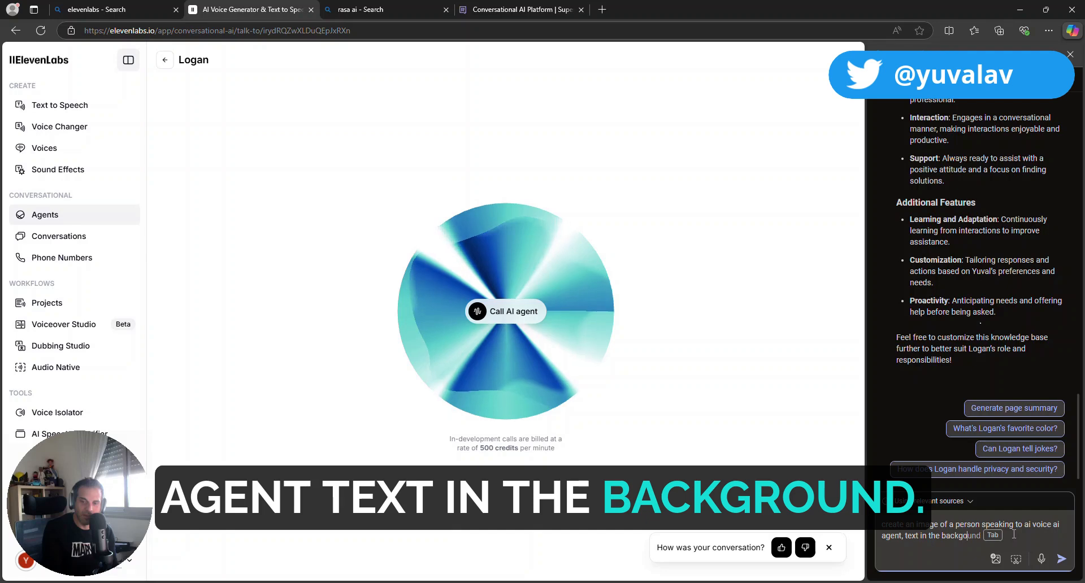
{"action": "key", "text": "BackSpace"}
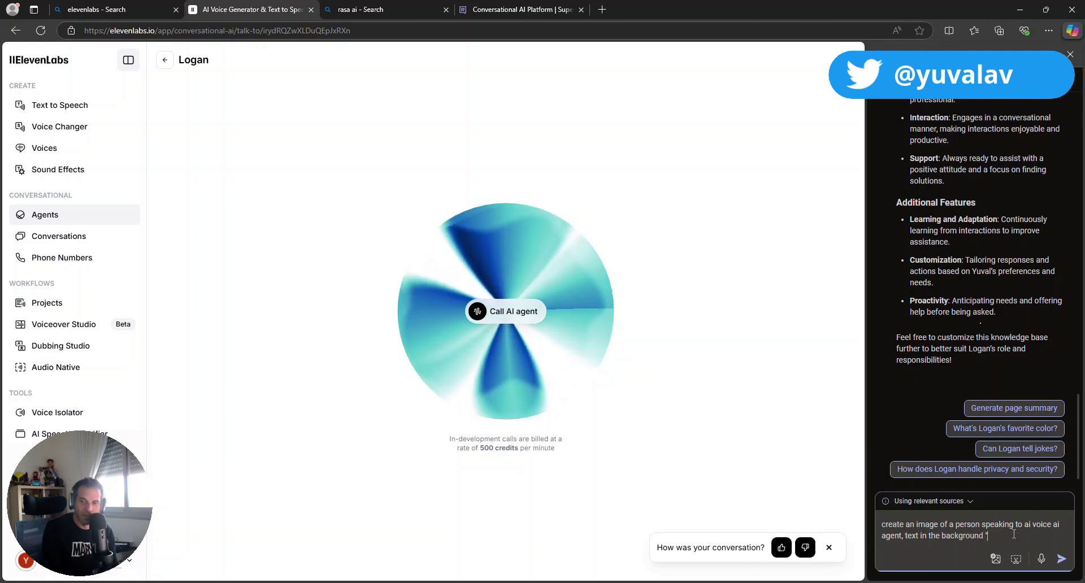
{"action": "type", "text": "ground \"elev"}
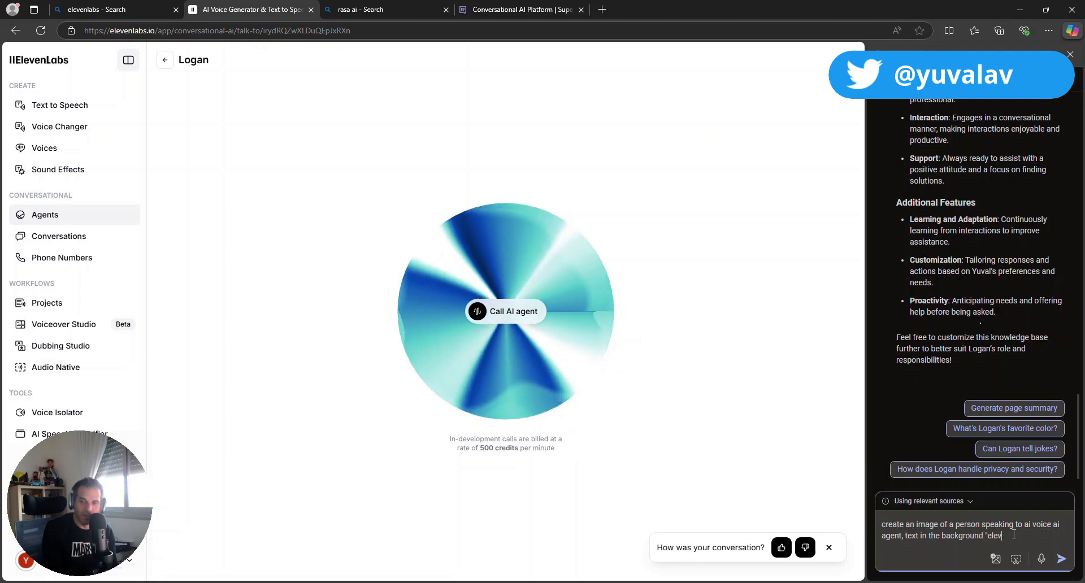
{"action": "type", "text": "anlabs"}
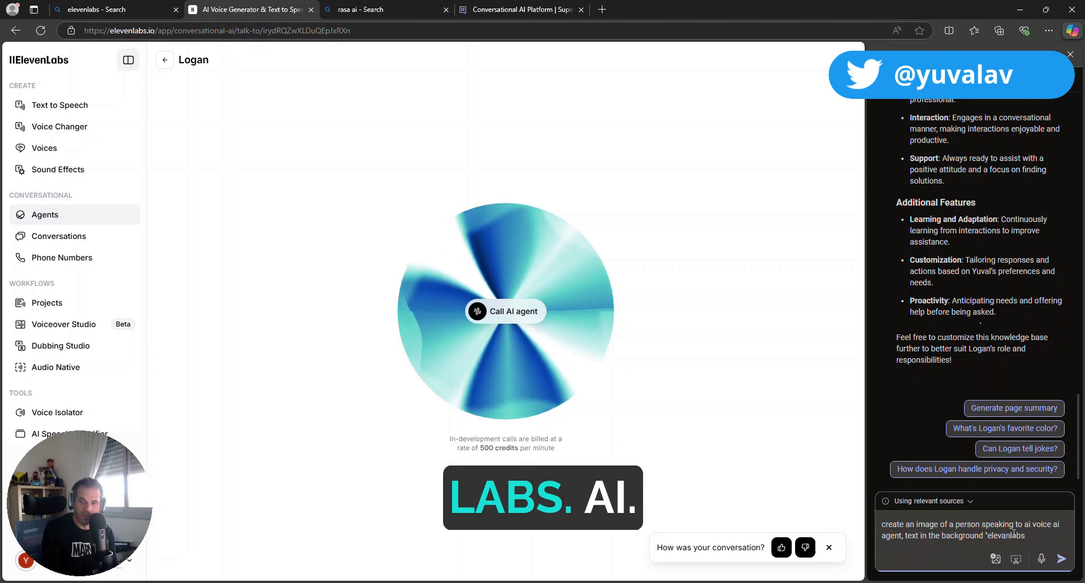
{"action": "type", "text": " vo"}
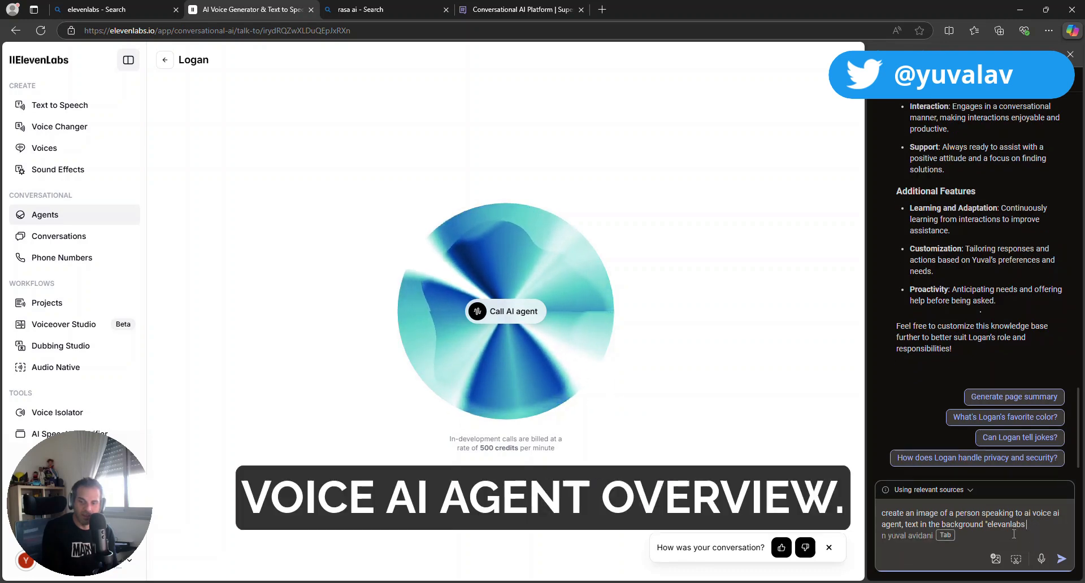
{"action": "type", "text": "ice ai agent"}
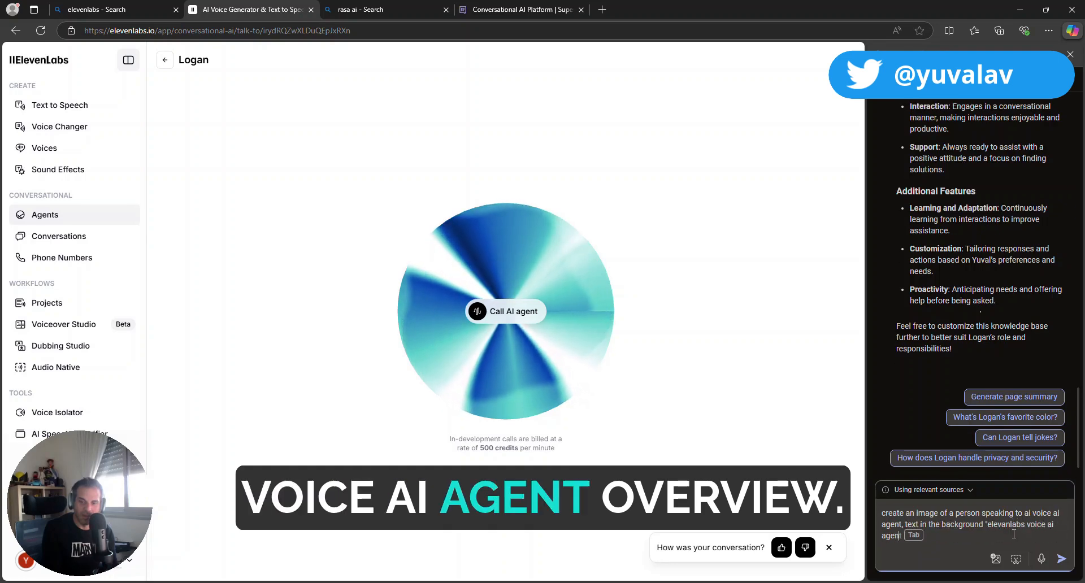
{"action": "type", "text": " overview\""}
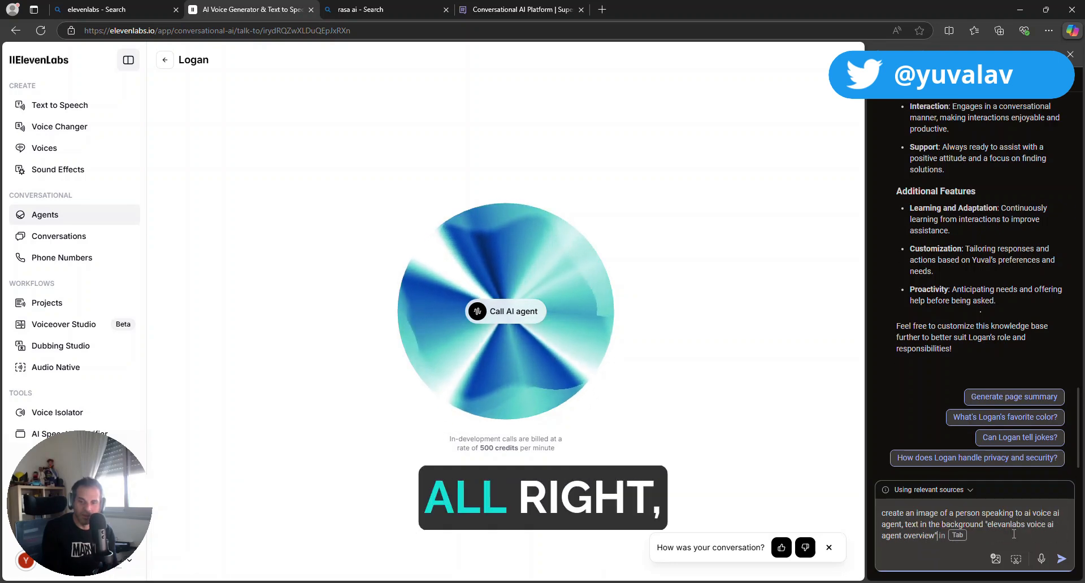
{"action": "key", "text": "Return"}
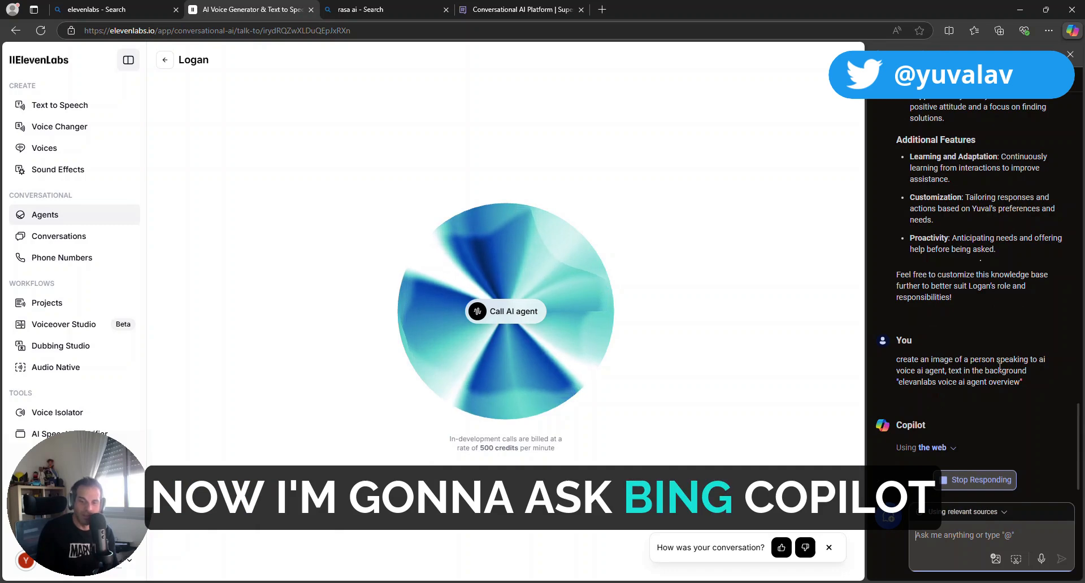
Step: Open the Bing Image Creator page linked in Copilot's reply
{"action": "scroll", "coordinate": [1003, 390], "scroll_direction": "up", "scroll_amount": 3}
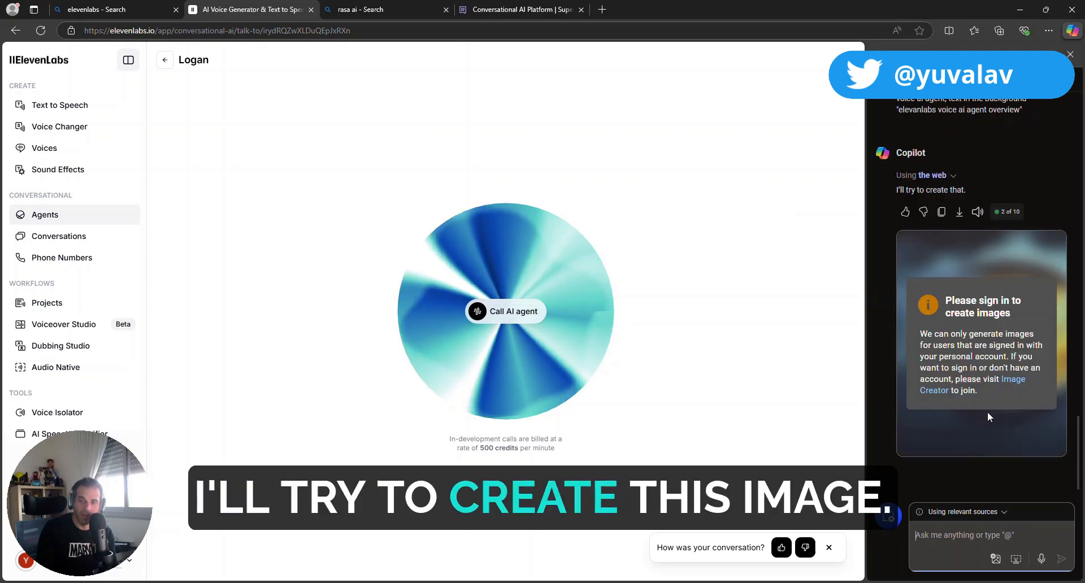
{"action": "left_click", "coordinate": [1018, 380]}
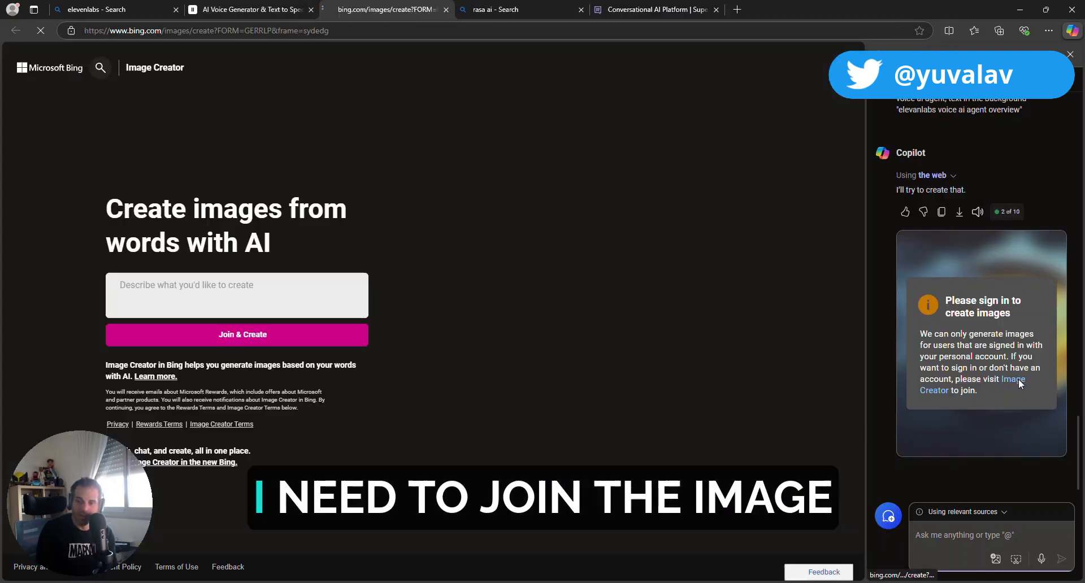
Step: Try to join Bing Image Creator, and close its tab at the Microsoft sign-in page
{"action": "left_click", "coordinate": [260, 341]}
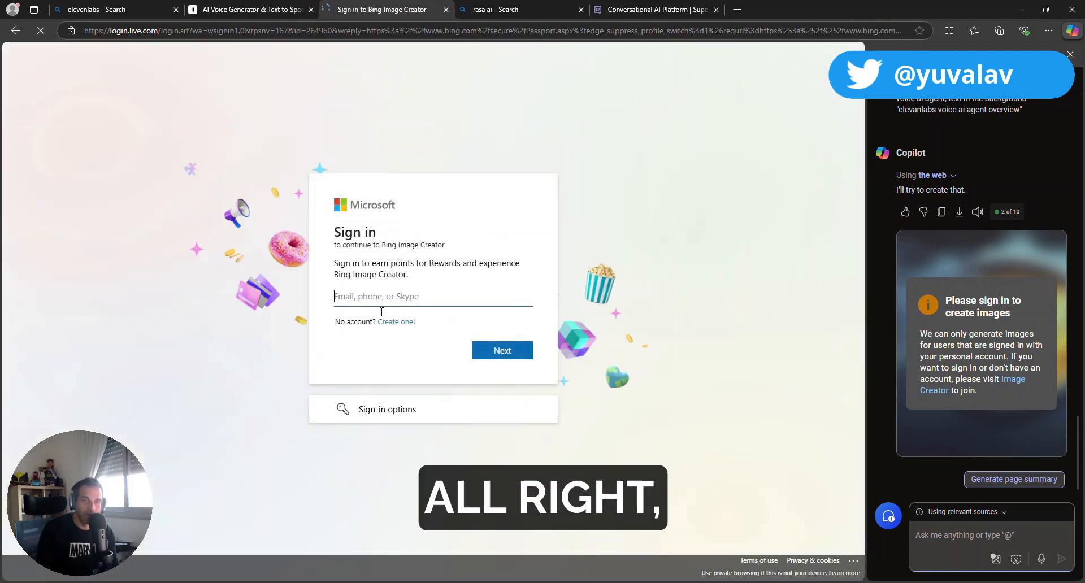
{"action": "left_click", "coordinate": [446, 11]}
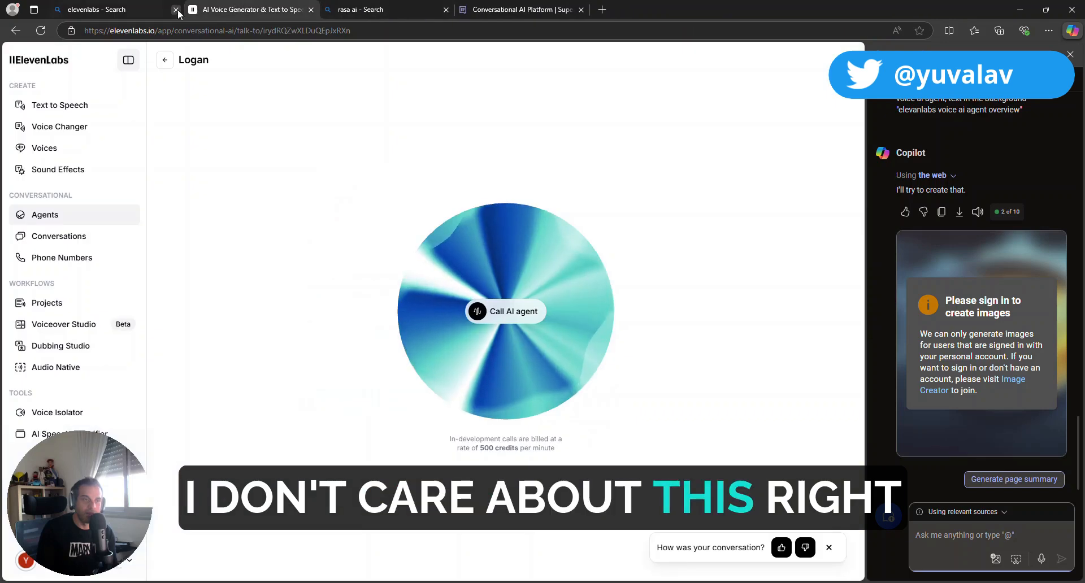
Step: Open the latest Logan conversation, from 7:36, in the conversation history and look through its transcription
{"action": "left_click", "coordinate": [77, 238]}
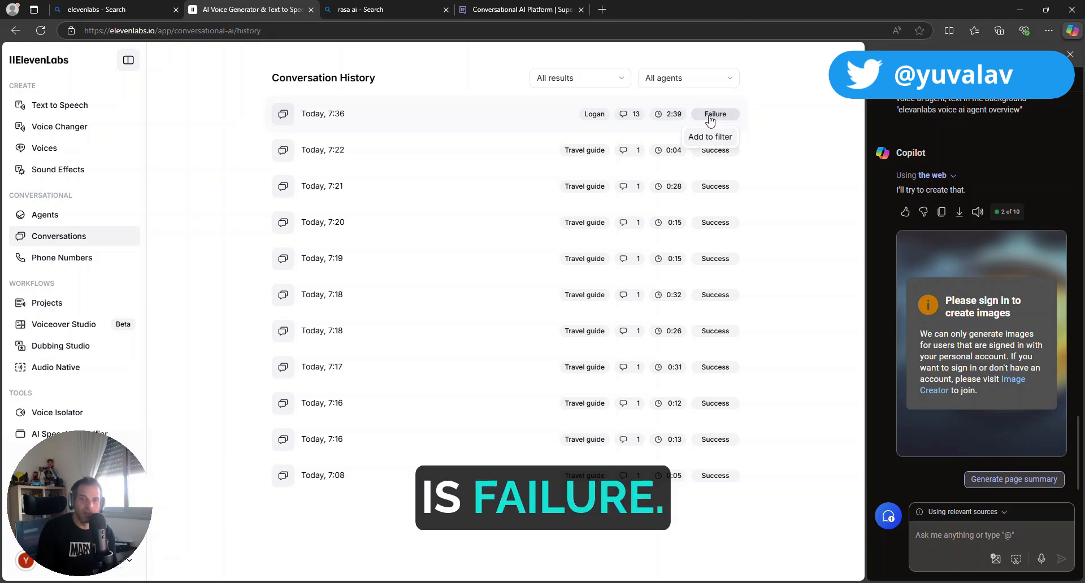
{"action": "left_click", "coordinate": [380, 116]}
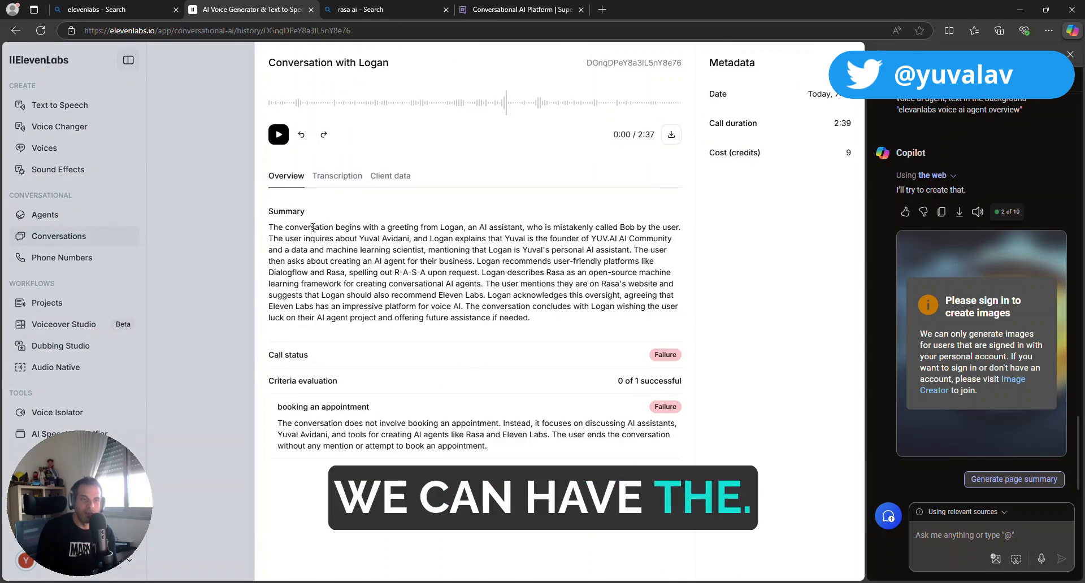
{"action": "left_click", "coordinate": [331, 177]}
{"action": "scroll", "coordinate": [432, 335], "scroll_direction": "down", "scroll_amount": 10}
{"action": "scroll", "coordinate": [438, 323], "scroll_direction": "up", "scroll_amount": 10}
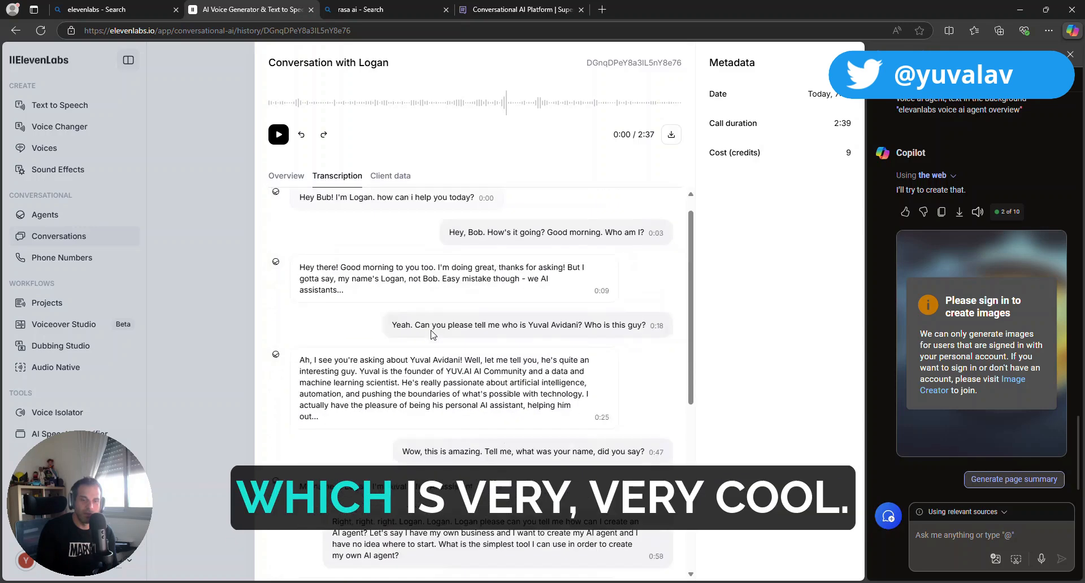
Step: Play the call recording from the 0:09 message, pause it, jump to the 0:25 message and read further through the transcription
{"action": "left_click", "coordinate": [456, 290]}
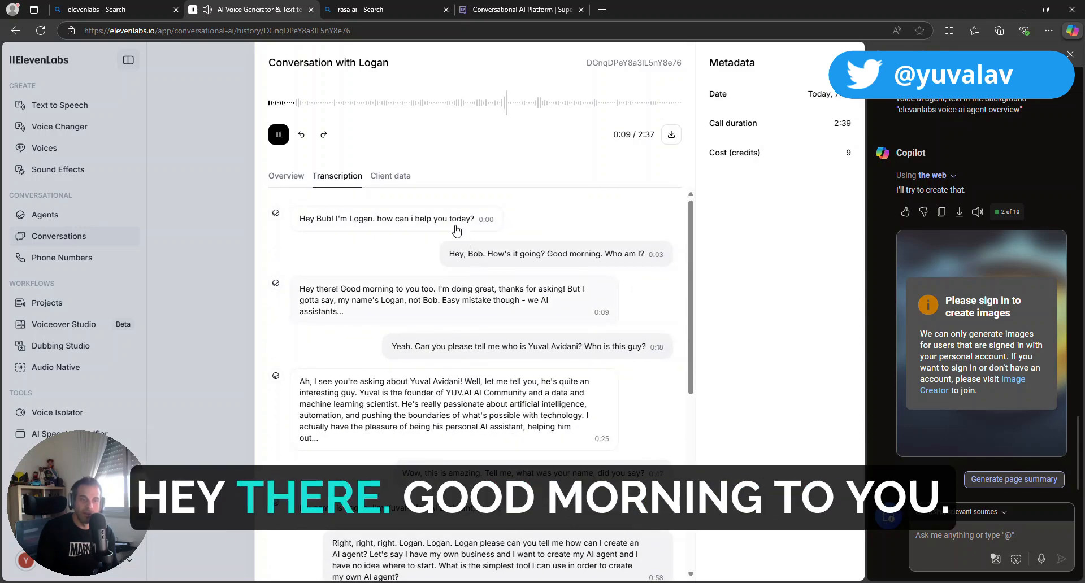
{"action": "left_click", "coordinate": [278, 137]}
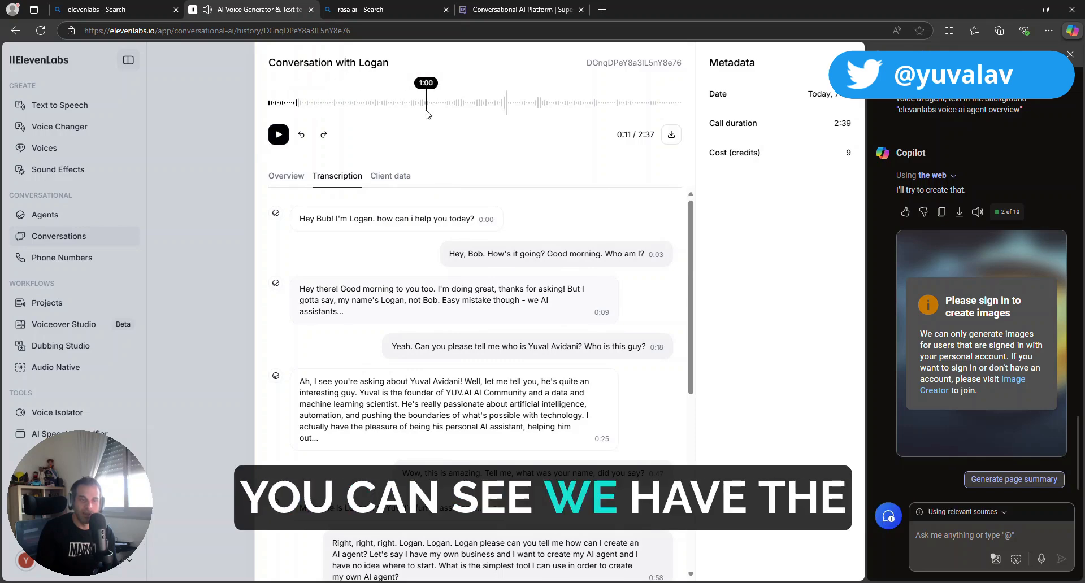
{"action": "left_click", "coordinate": [484, 382]}
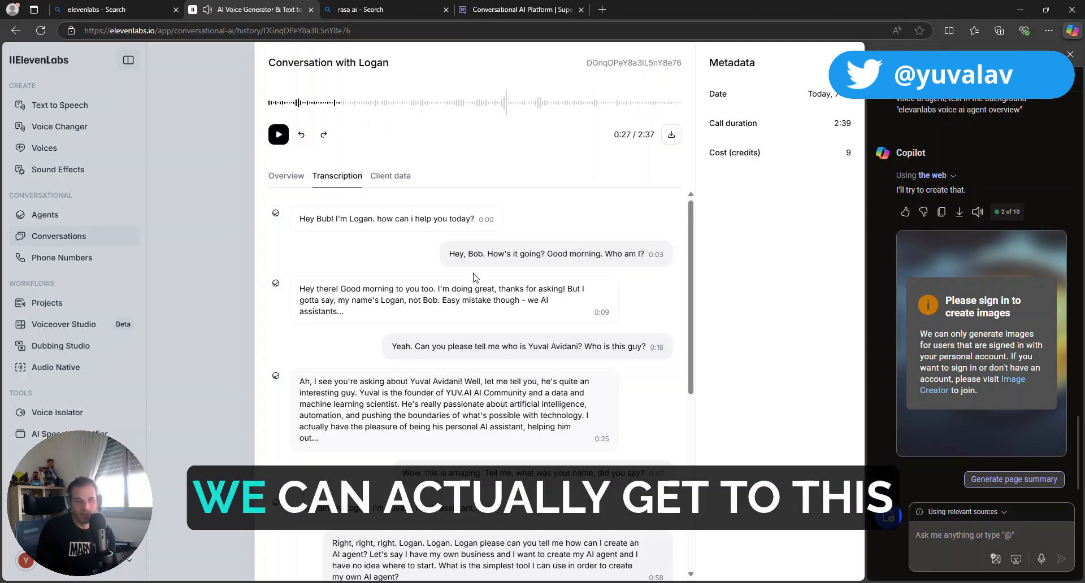
{"action": "scroll", "coordinate": [452, 261], "scroll_direction": "down", "scroll_amount": 4}
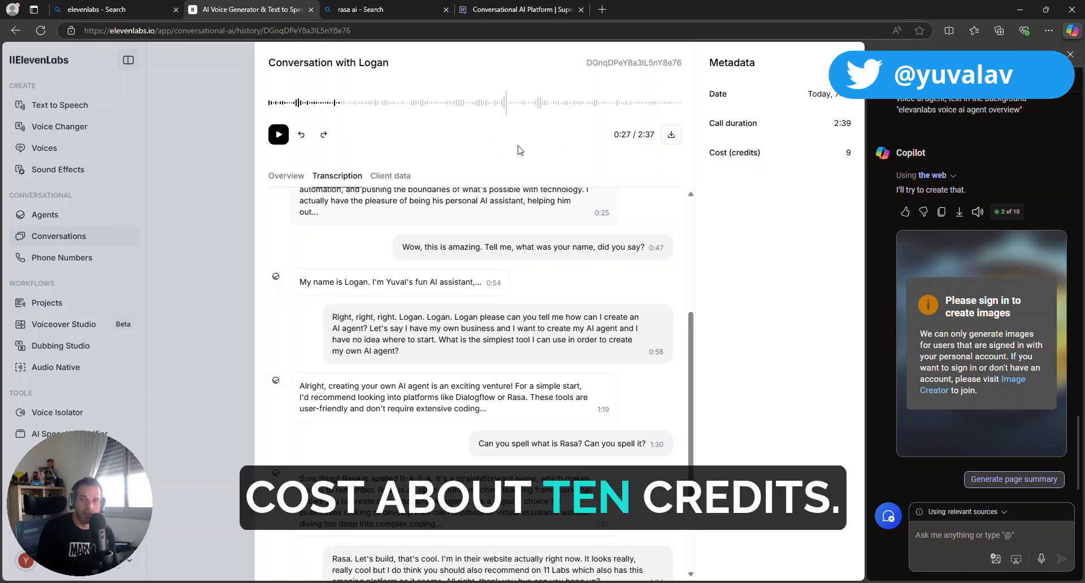
Step: Review the conversation's client data, summary and "booking an appointment" criteria evaluation, and close the conversation details
{"action": "left_click", "coordinate": [387, 178]}
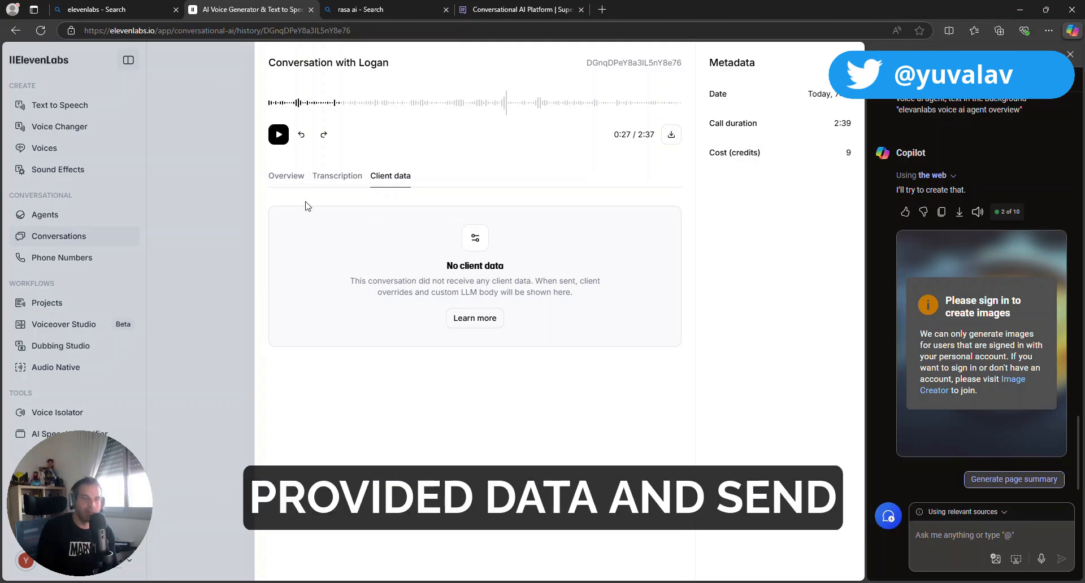
{"action": "left_click", "coordinate": [294, 180]}
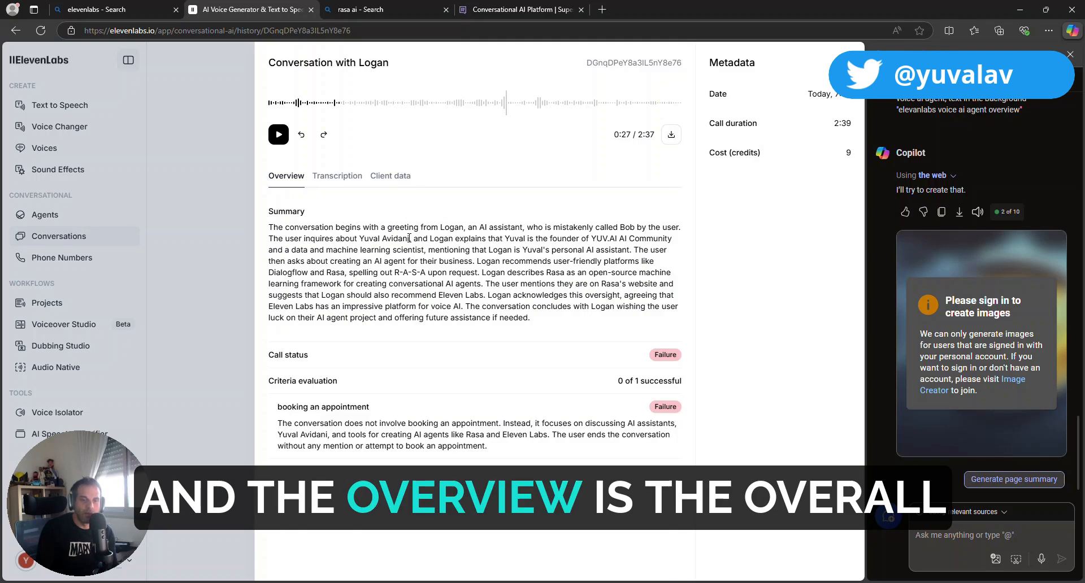
{"action": "left_click_drag", "start_coordinate": [322, 226], "coordinate": [463, 308]}
{"action": "left_click", "coordinate": [464, 308]}
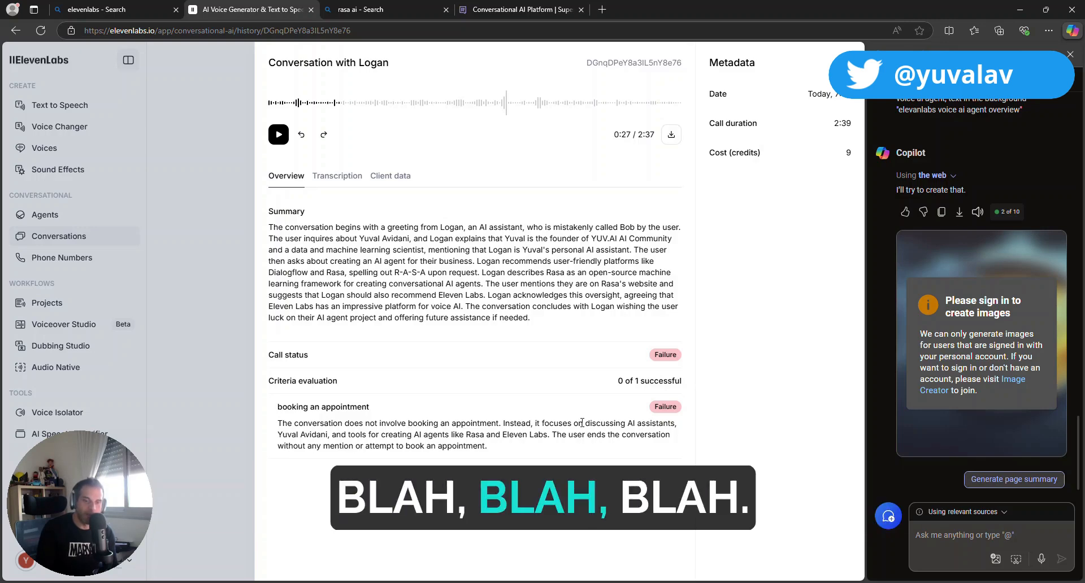
{"action": "left_click_drag", "start_coordinate": [577, 426], "coordinate": [581, 448]}
{"action": "left_click", "coordinate": [610, 352]}
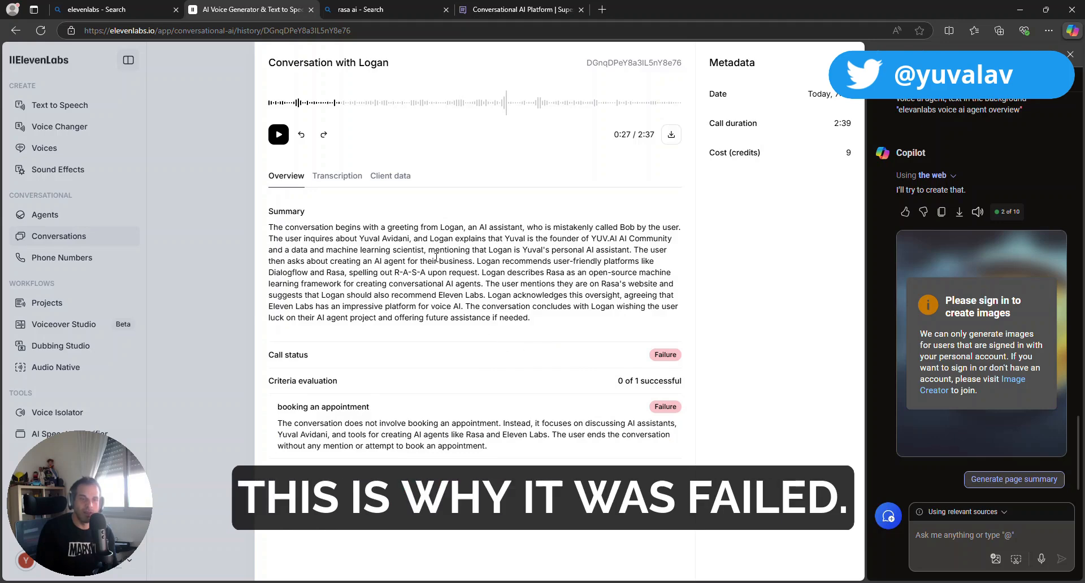
{"action": "left_click", "coordinate": [390, 176]}
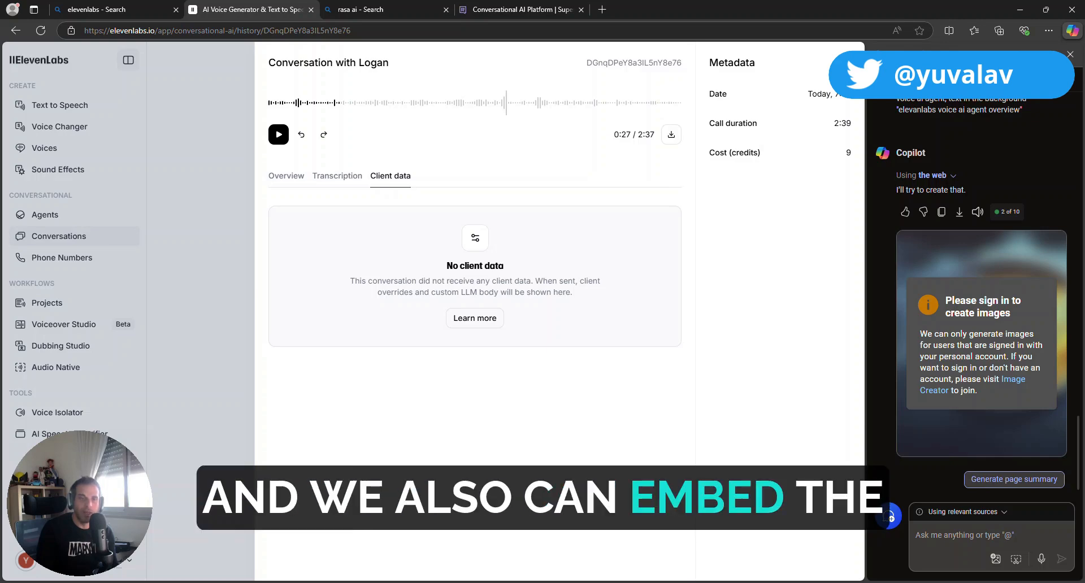
{"action": "left_click", "coordinate": [849, 61]}
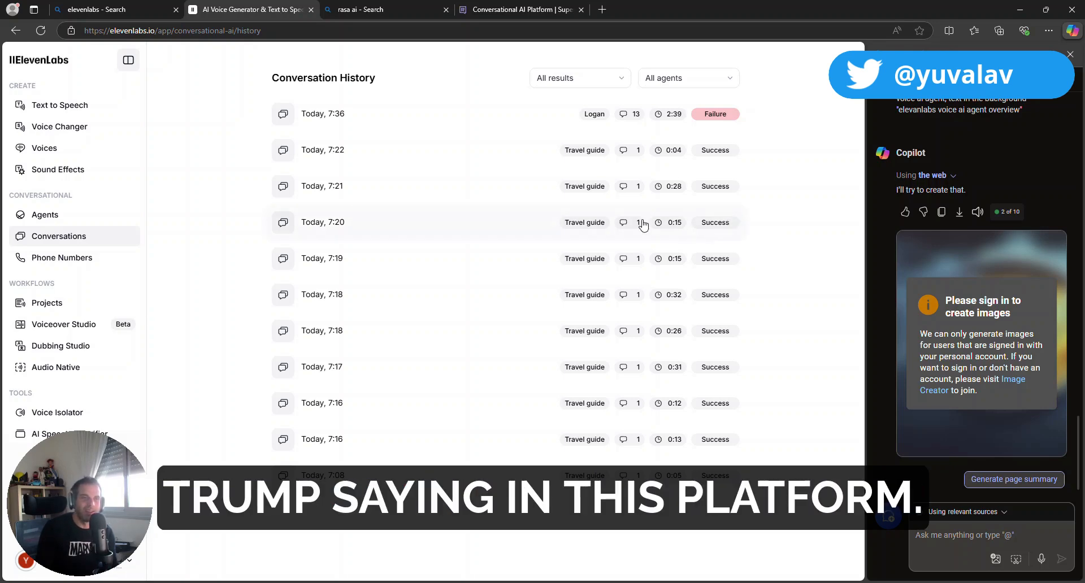
Step: In Chrome, open Ideogram and enter "create an image of a person speaking to ai voice ai agent, text in the background "elevanlabs voice ai agent overview""
{"action": "left_click", "coordinate": [386, 16]}
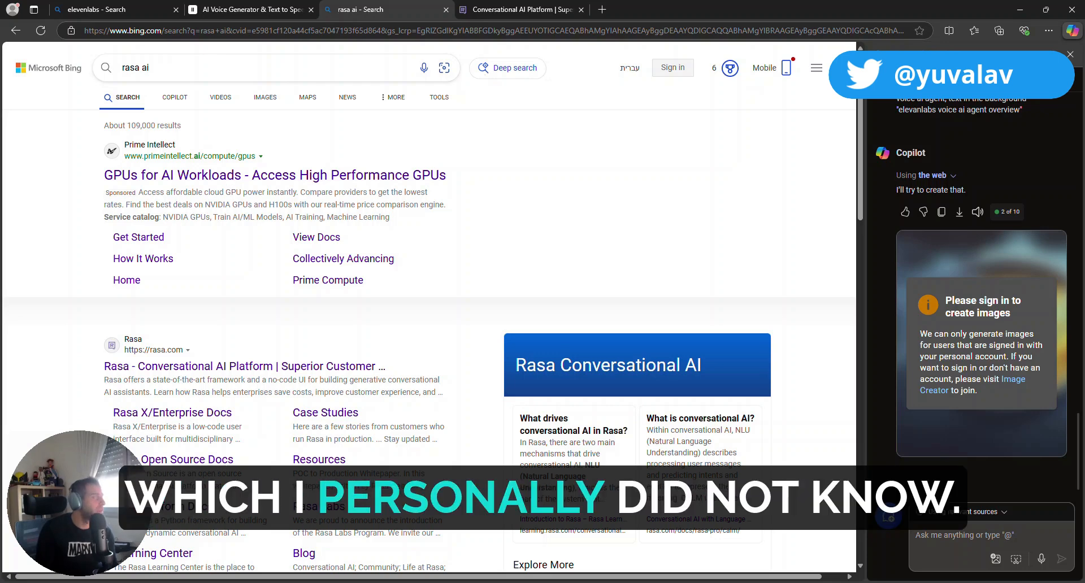
{"action": "left_click_drag", "start_coordinate": [0, 63], "coordinate": [192, 35]}
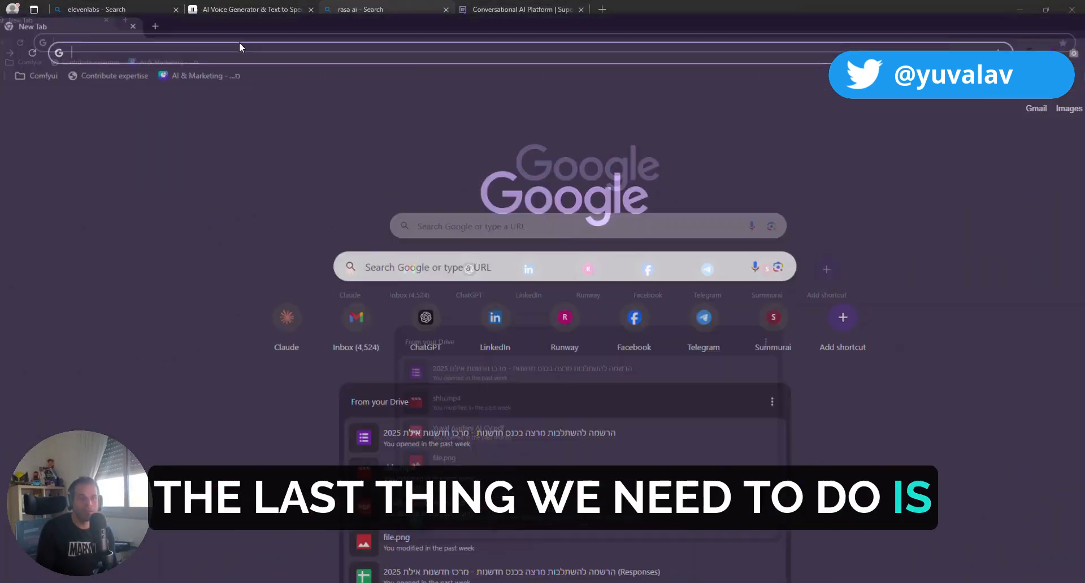
{"action": "type", "text": "ideo"}
{"action": "left_click", "coordinate": [244, 56]}
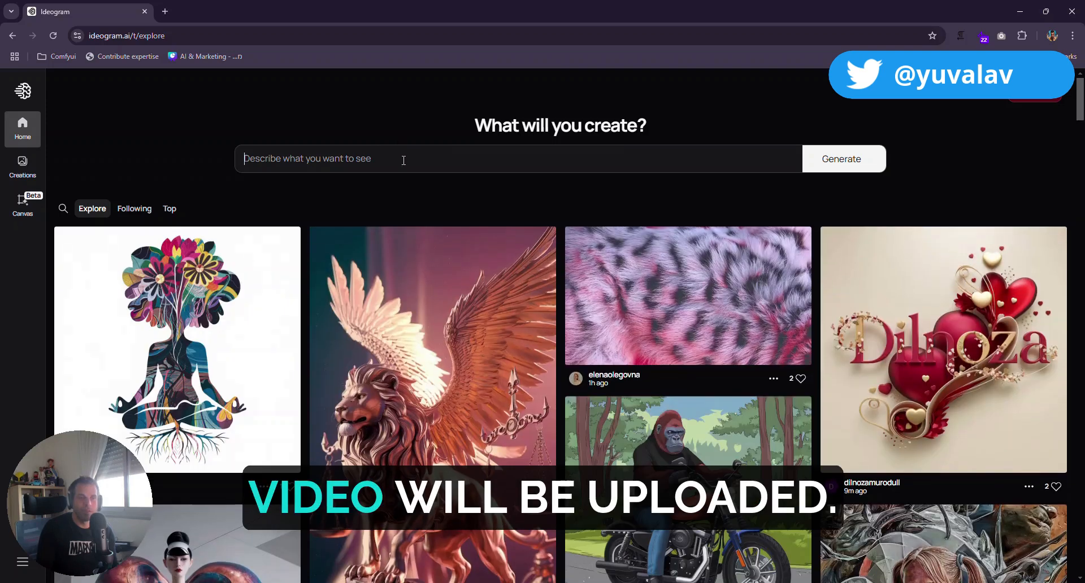
{"action": "left_click", "coordinate": [402, 160]}
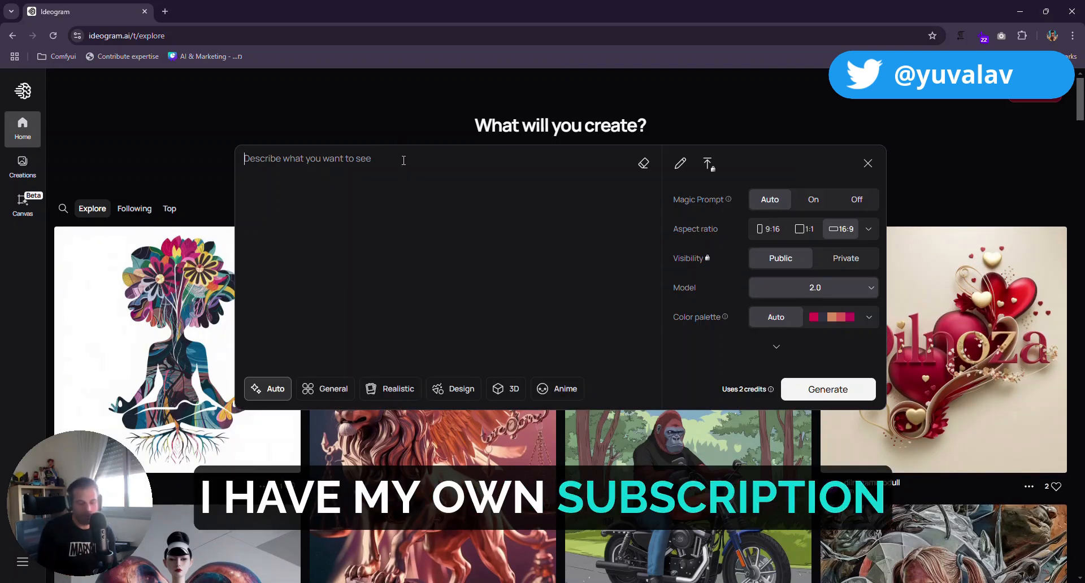
{"action": "type", "text": "create an image of a person speaking to ai voice ai agent, text in the background \"elevanlabs voice ai agent overview\""}
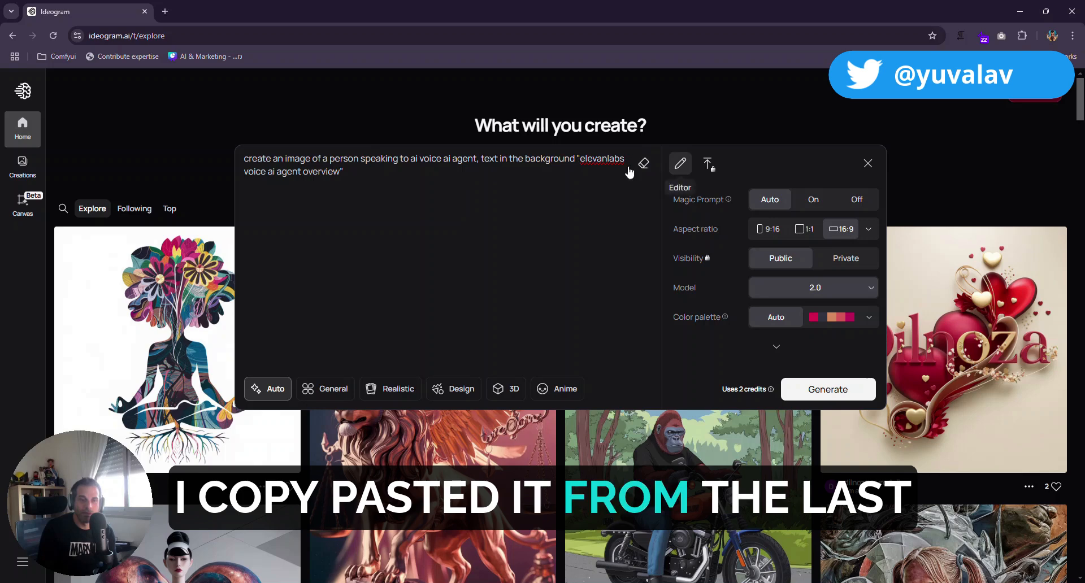
Step: Replace "person" with "morgan freeman" in the image prompt and generate the images at 16:9 with model 2.0
{"action": "double_click", "coordinate": [344, 159]}
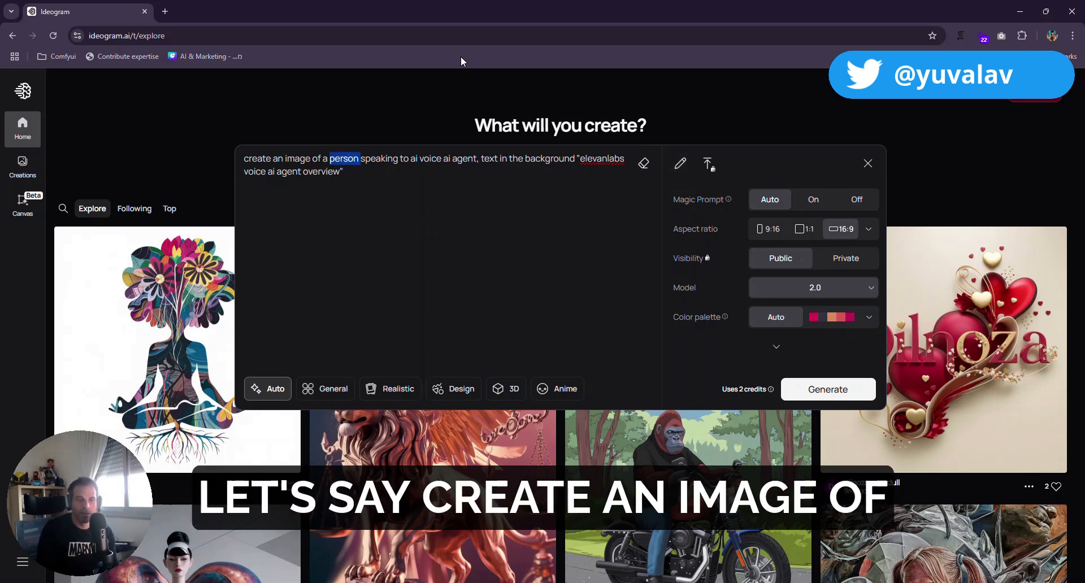
{"action": "type", "text": "morgan fre"}
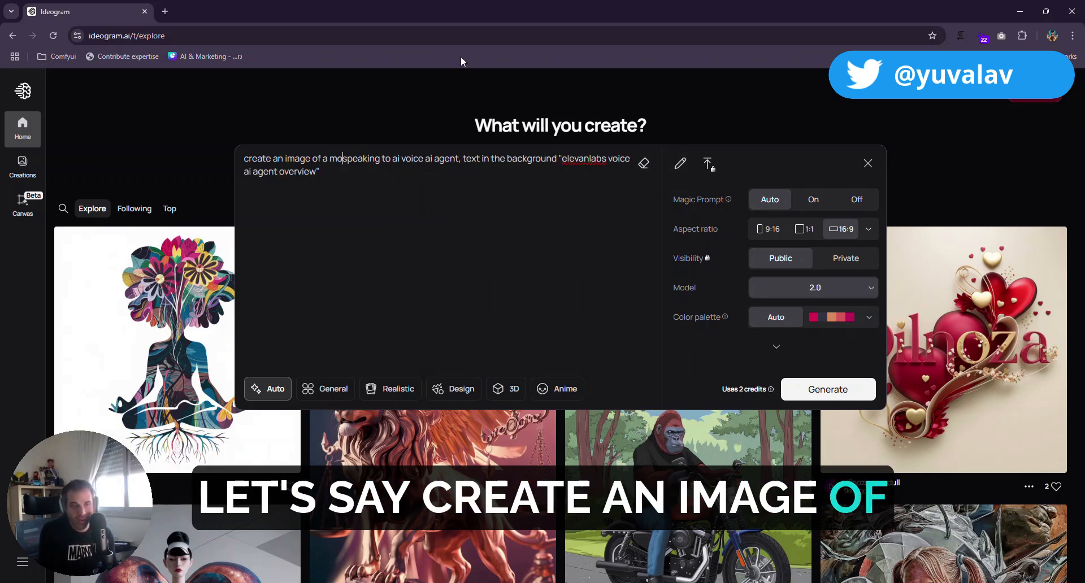
{"action": "type", "text": "eman"}
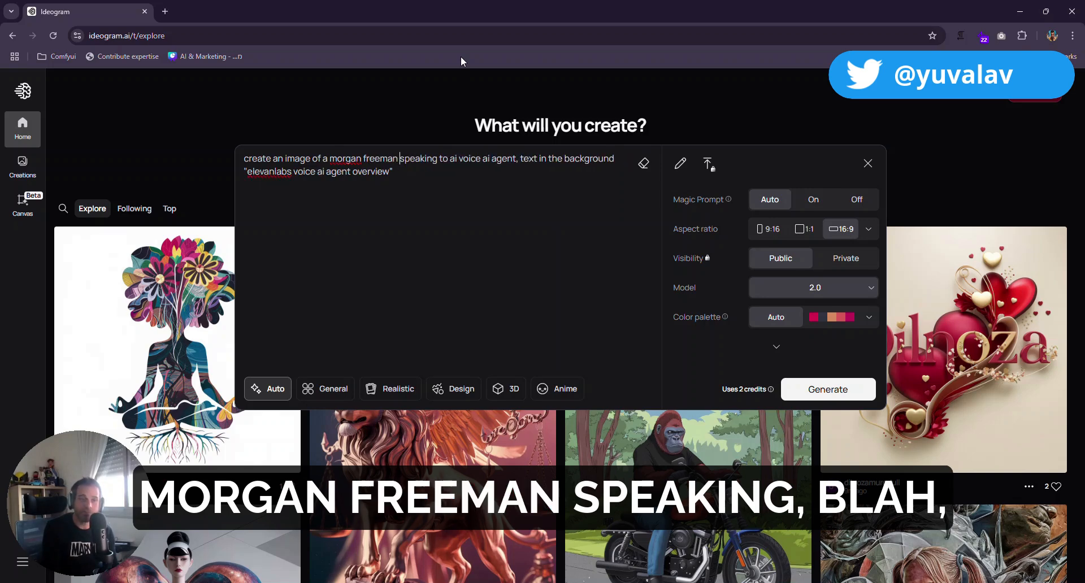
{"action": "key", "text": "ctrl+a"}
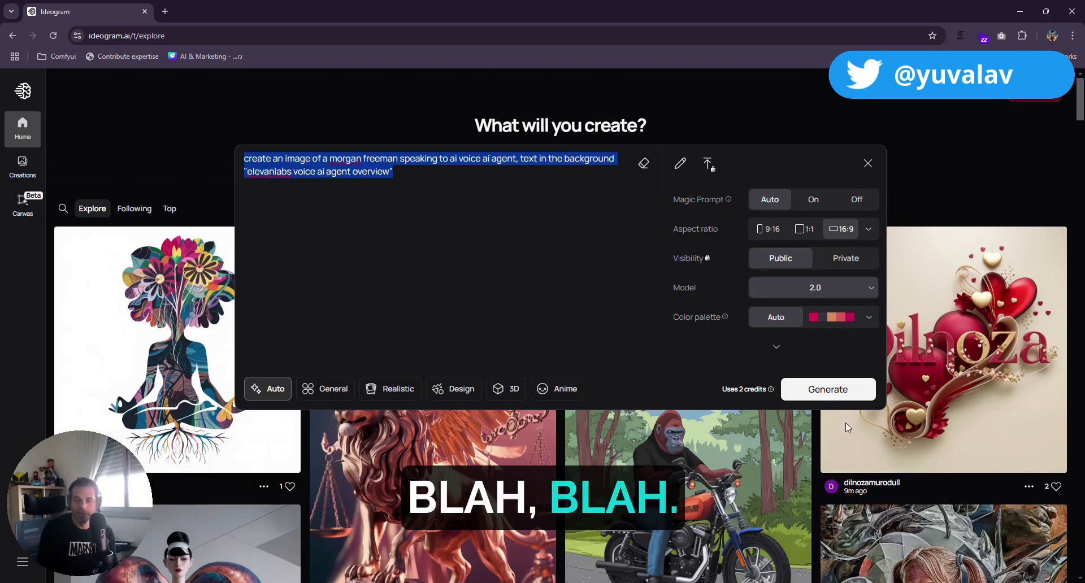
{"action": "left_click", "coordinate": [831, 389]}
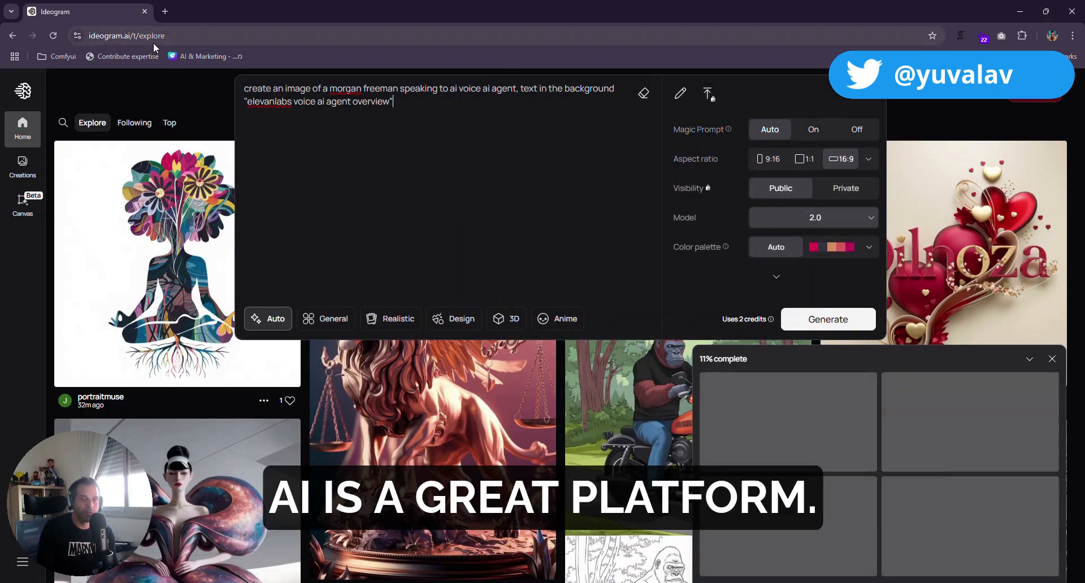
{"action": "left_click_drag", "start_coordinate": [76, 539], "coordinate": [104, 205]}
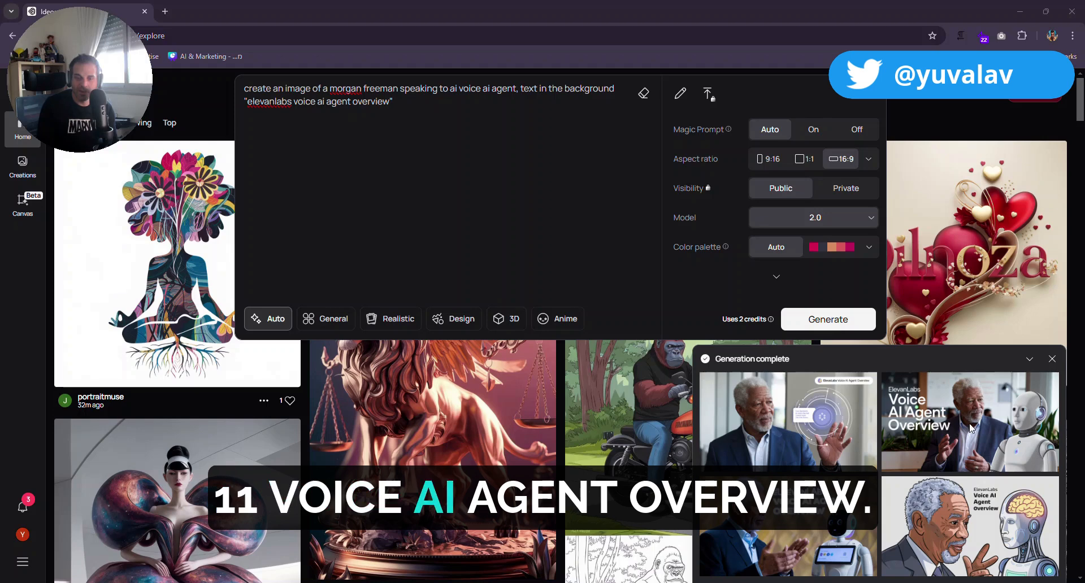
Step: Open the generated images at full size and compare the different variants with each other
{"action": "left_click", "coordinate": [931, 422]}
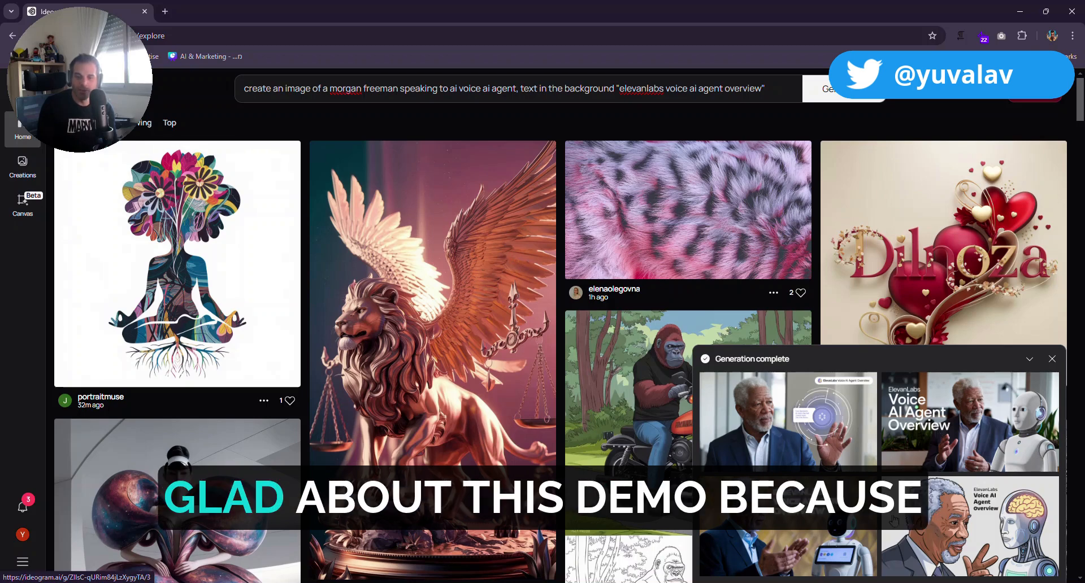
{"action": "left_click", "coordinate": [805, 520]}
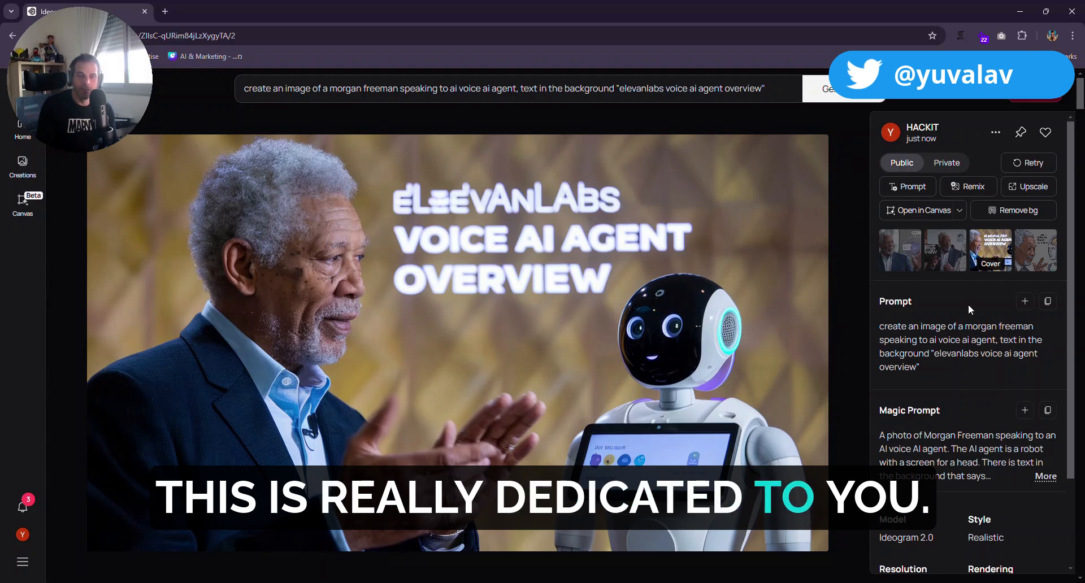
{"action": "left_click", "coordinate": [956, 275]}
{"action": "left_click", "coordinate": [907, 239]}
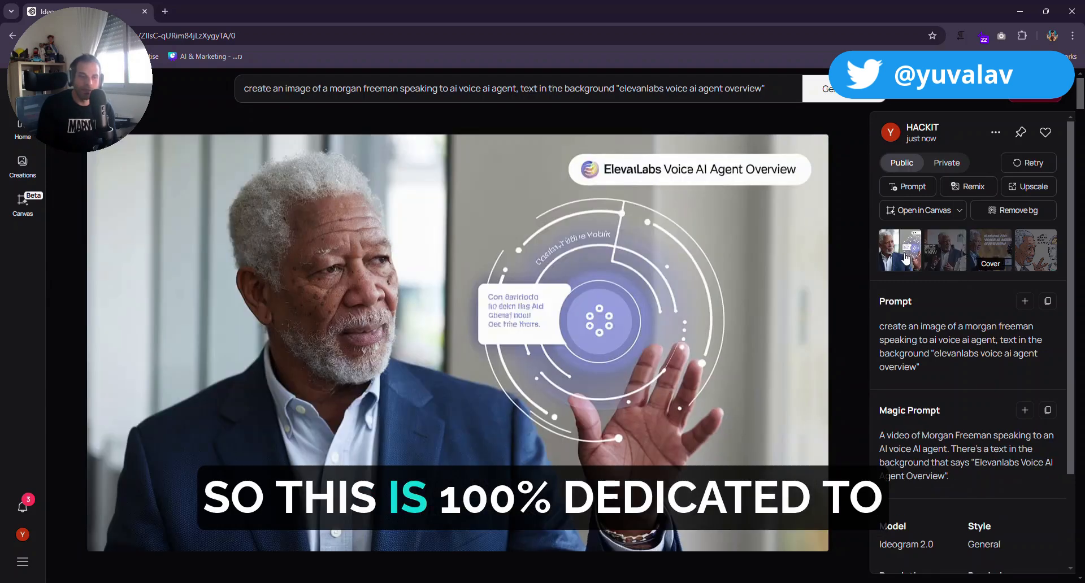
{"action": "left_click", "coordinate": [1051, 259]}
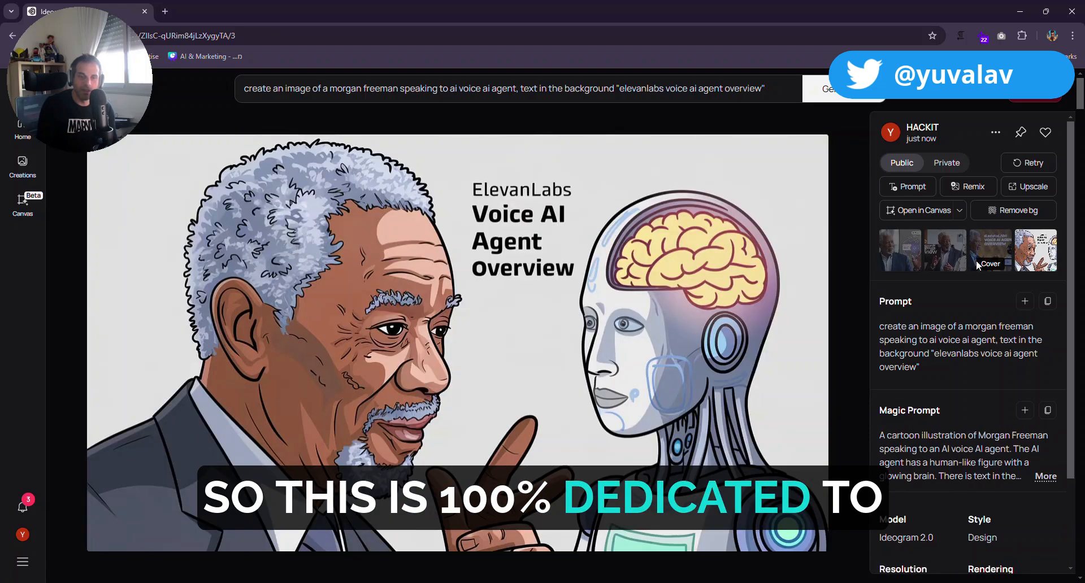
{"action": "left_click", "coordinate": [919, 253]}
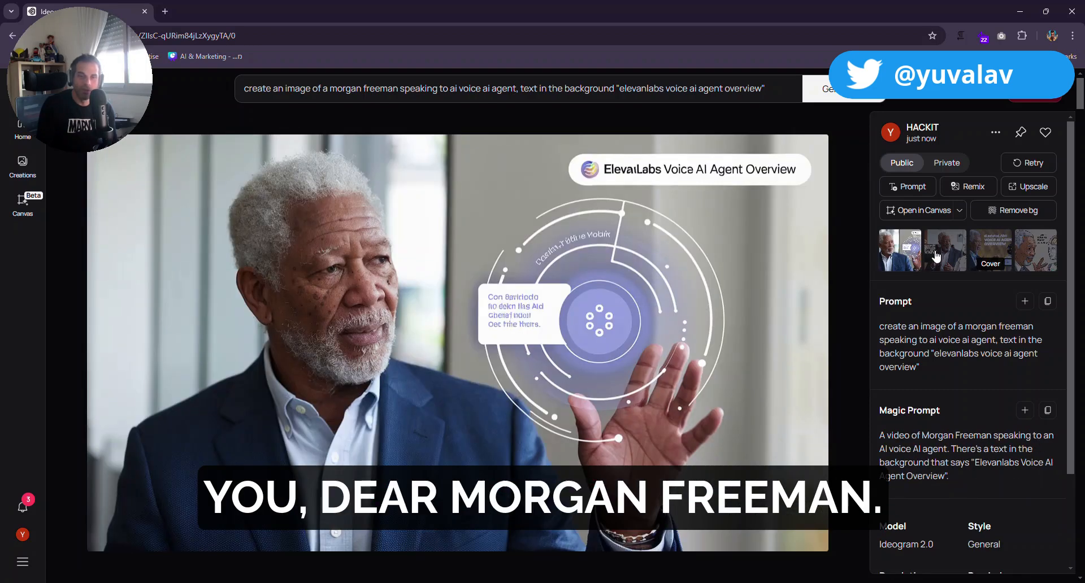
{"action": "left_click", "coordinate": [936, 257]}
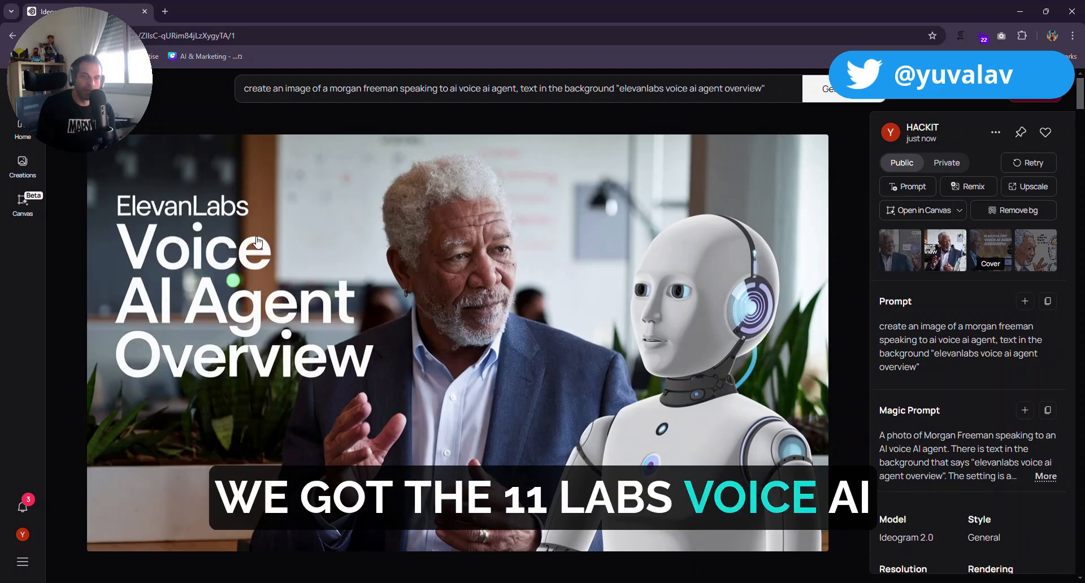
{"action": "left_click", "coordinate": [986, 267]}
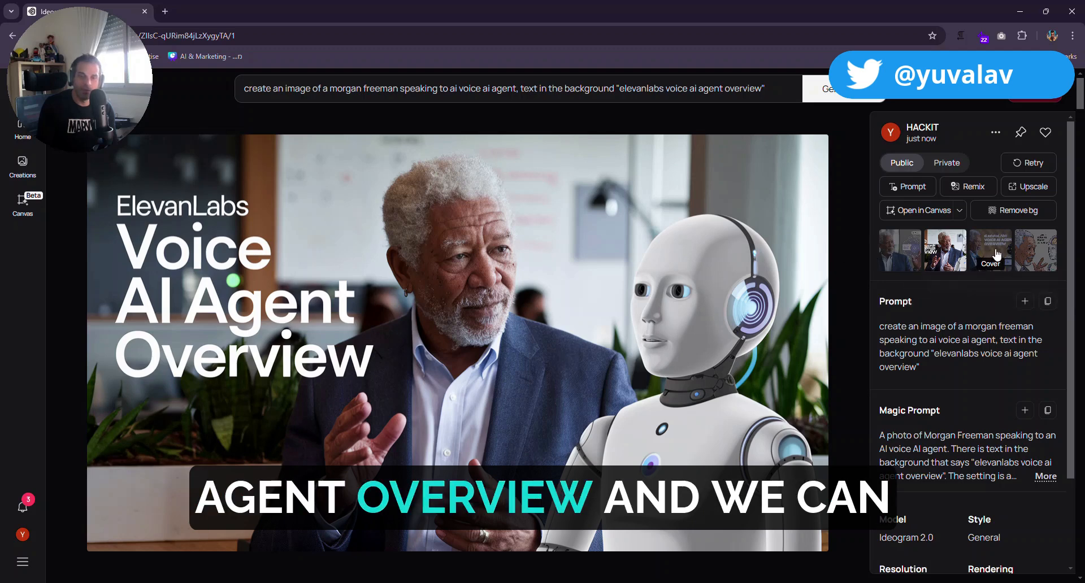
{"action": "left_click", "coordinate": [1028, 254]}
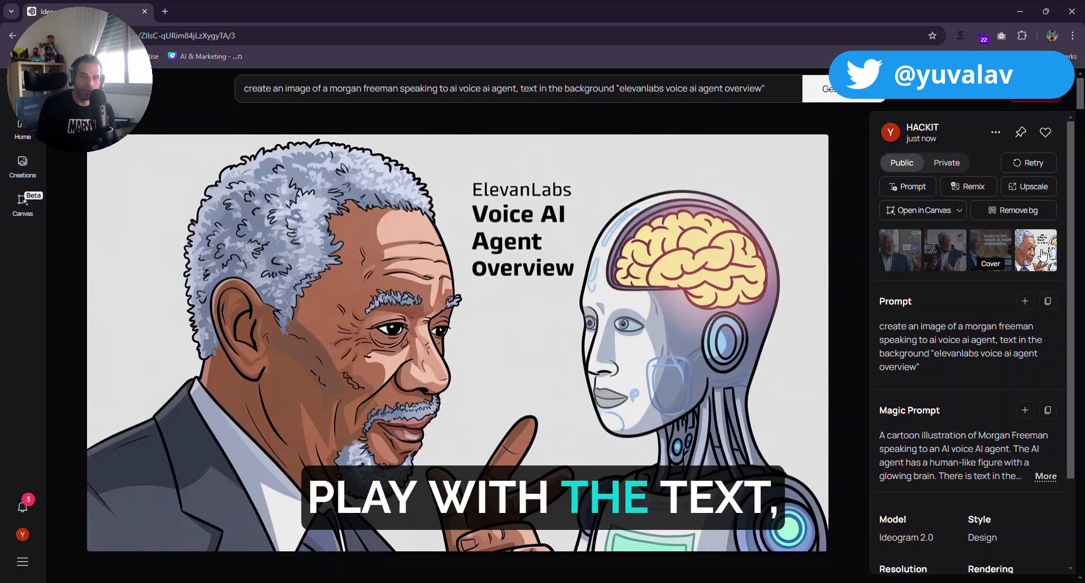
{"action": "left_click", "coordinate": [910, 254]}
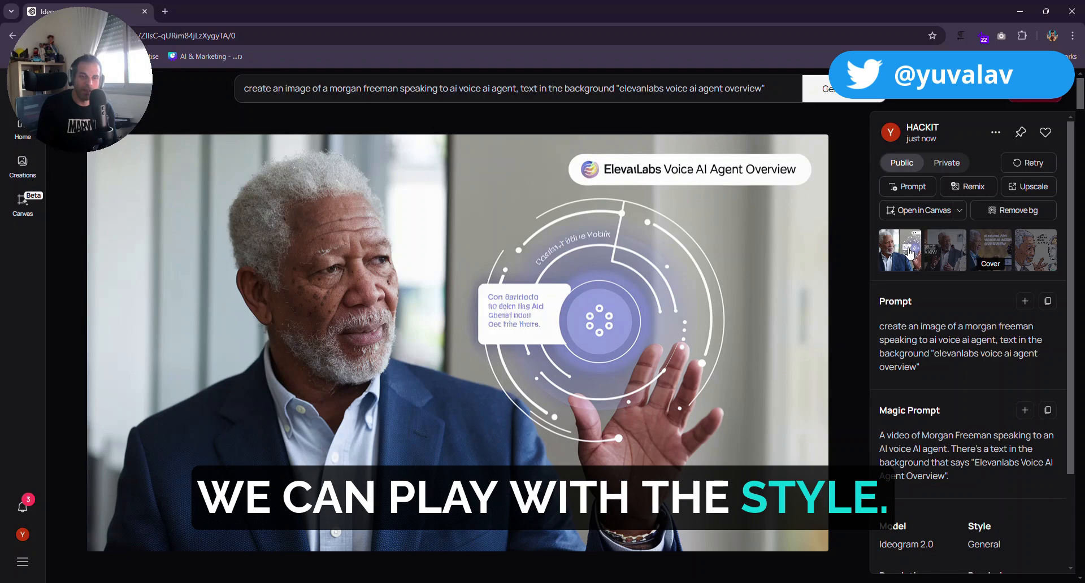
Step: Append "in a royal bold font" to the end of the image prompt and generate a new set of images
{"action": "left_click", "coordinate": [943, 256]}
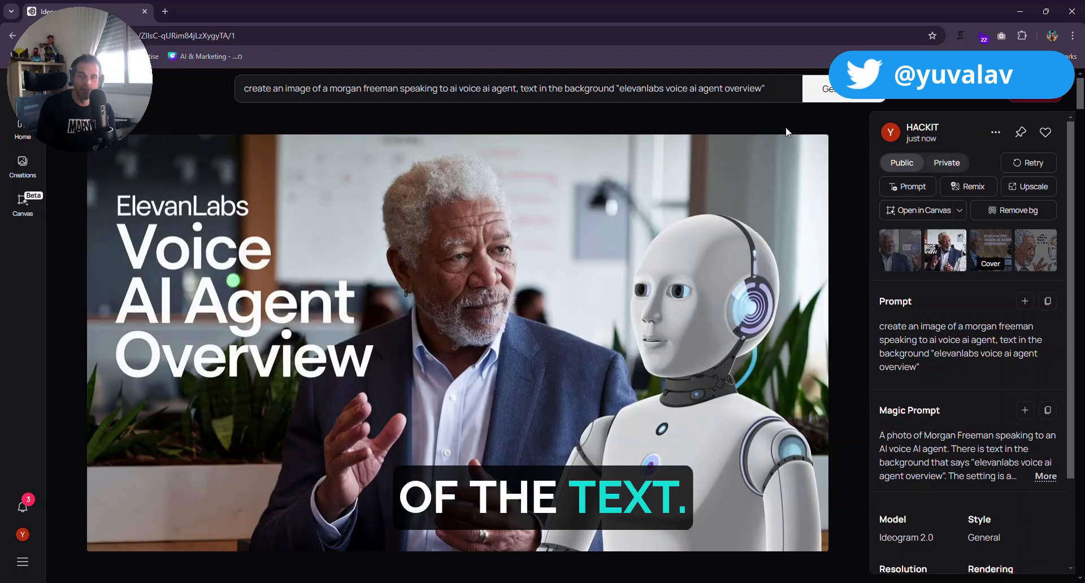
{"action": "left_click", "coordinate": [576, 88]}
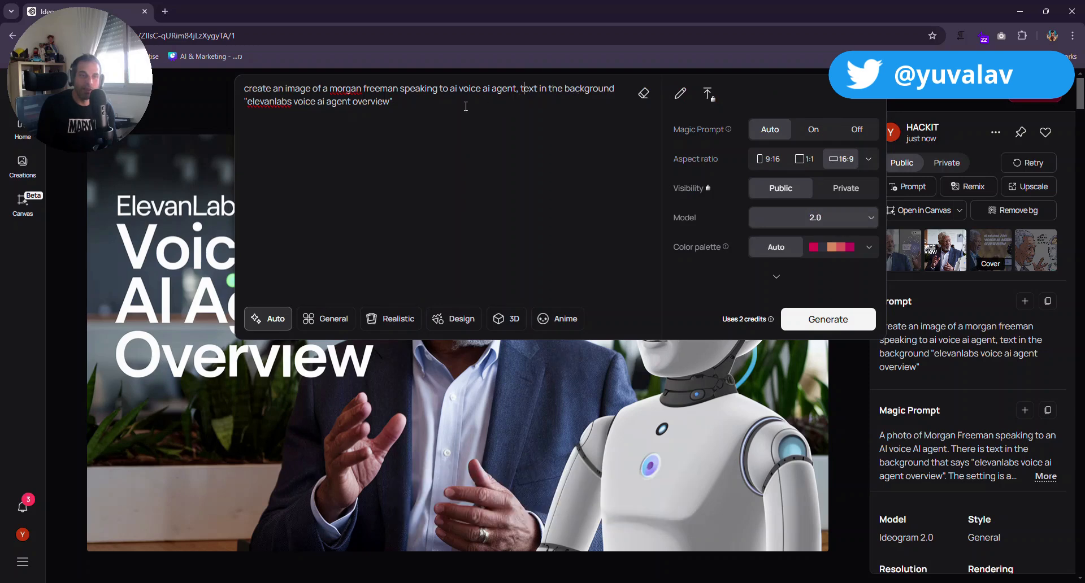
{"action": "type", "text": "in a "}
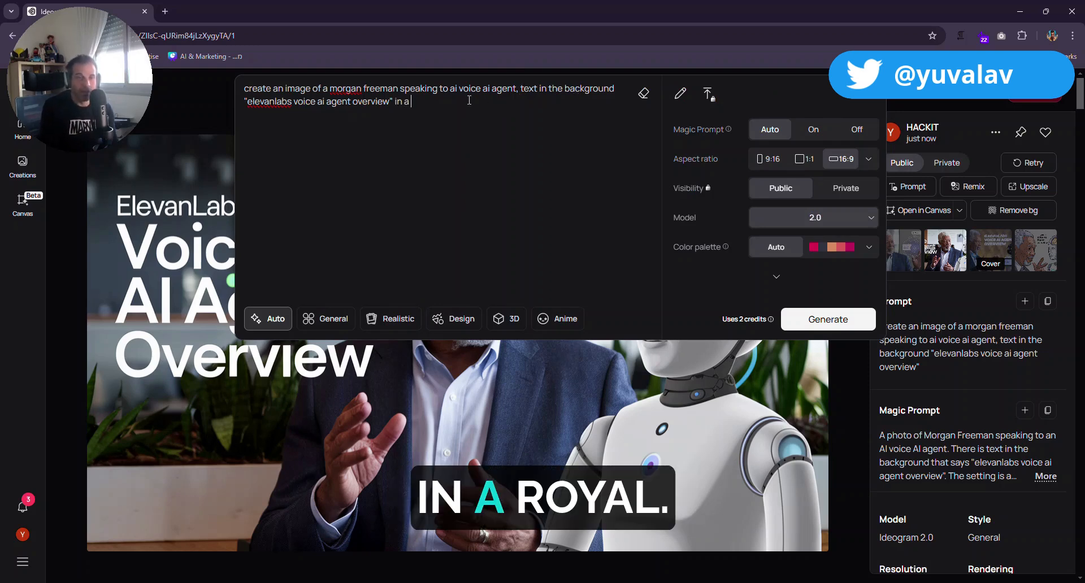
{"action": "type", "text": "toyal "}
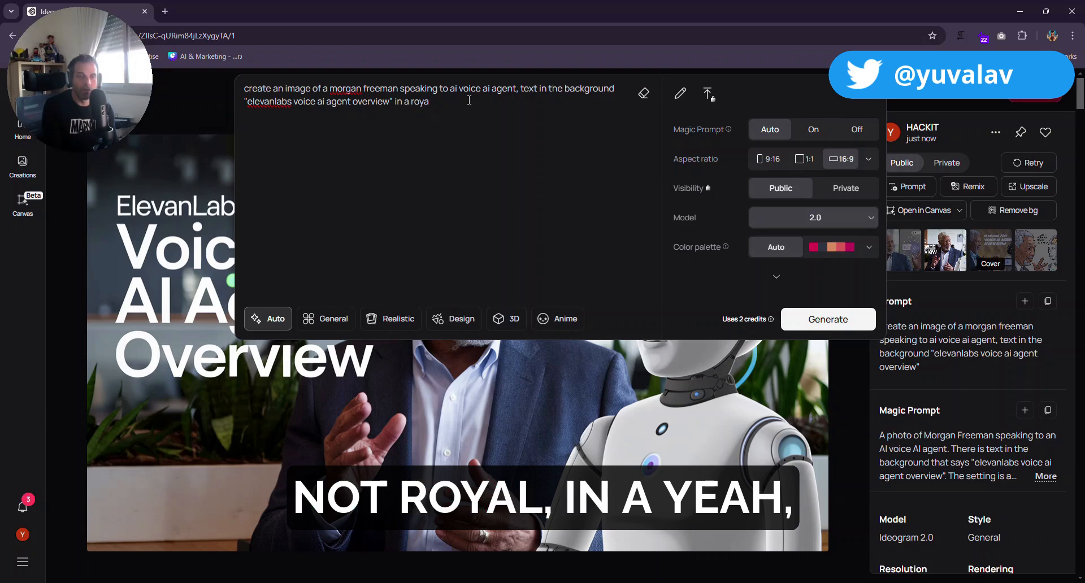
{"action": "type", "text": "bold font"}
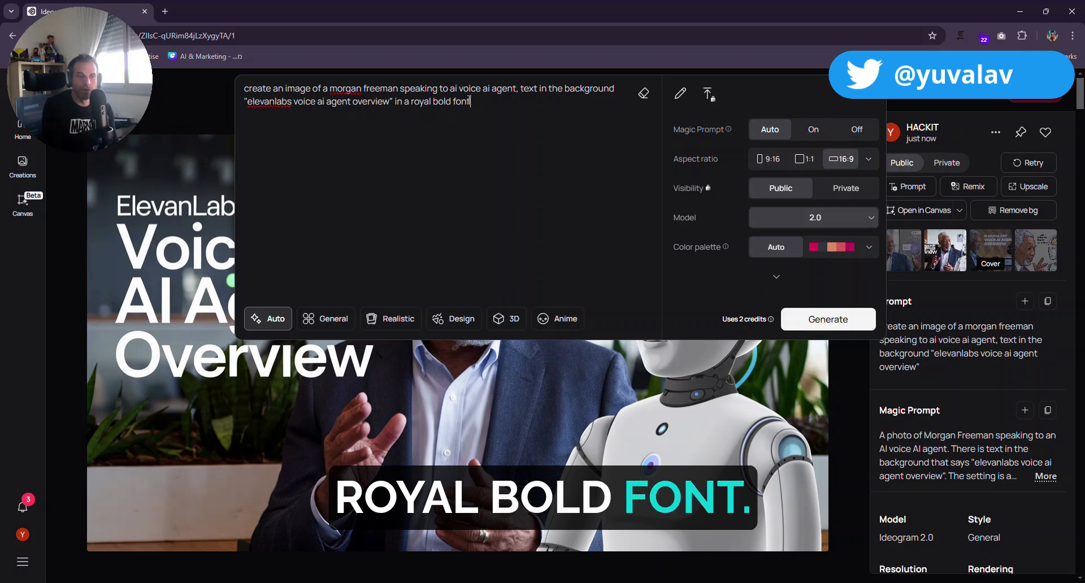
{"action": "left_click", "coordinate": [801, 319]}
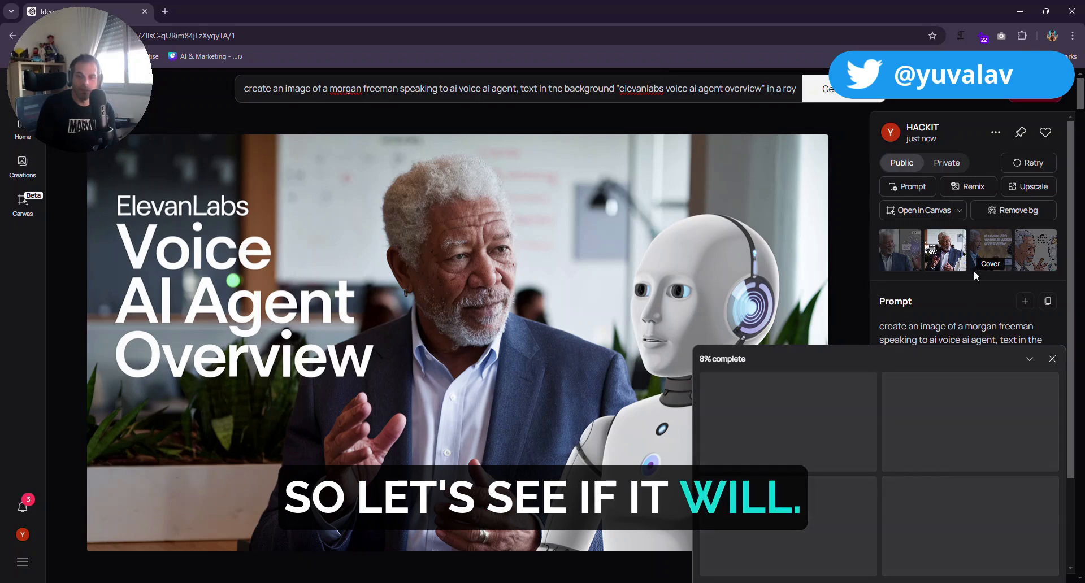
Step: Look through the four variants of the earlier image set at full size while the new set generates
{"action": "left_click", "coordinate": [988, 253]}
{"action": "left_click", "coordinate": [1016, 248]}
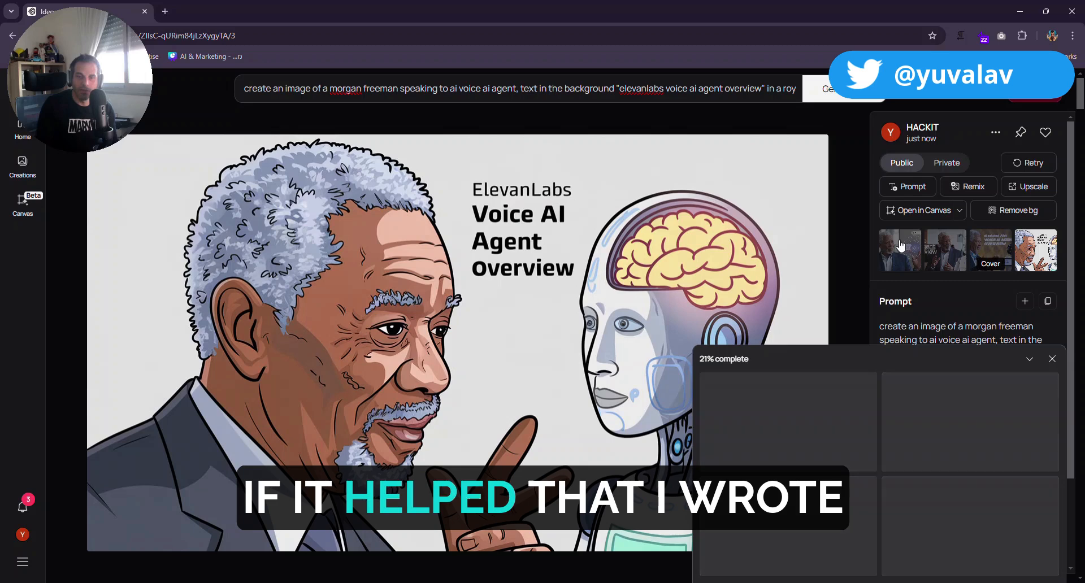
{"action": "left_click", "coordinate": [904, 252]}
{"action": "left_click", "coordinate": [950, 253]}
{"action": "left_click", "coordinate": [1010, 254]}
{"action": "left_click", "coordinate": [1024, 253]}
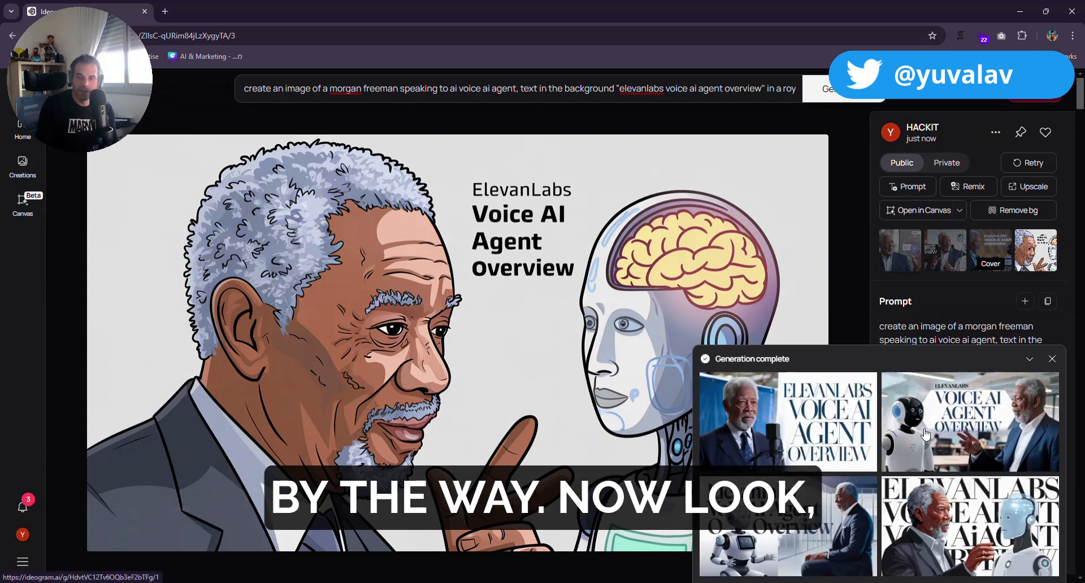
Step: Open the newly generated royal-font images at full size and compare the variants for text legibility
{"action": "left_click", "coordinate": [1015, 436]}
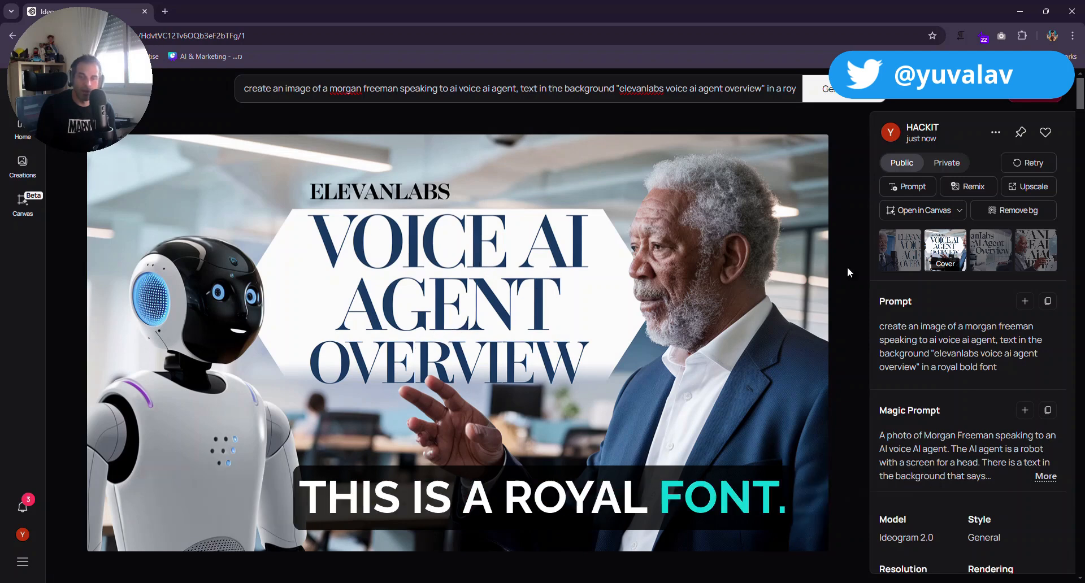
{"action": "left_click", "coordinate": [986, 253]}
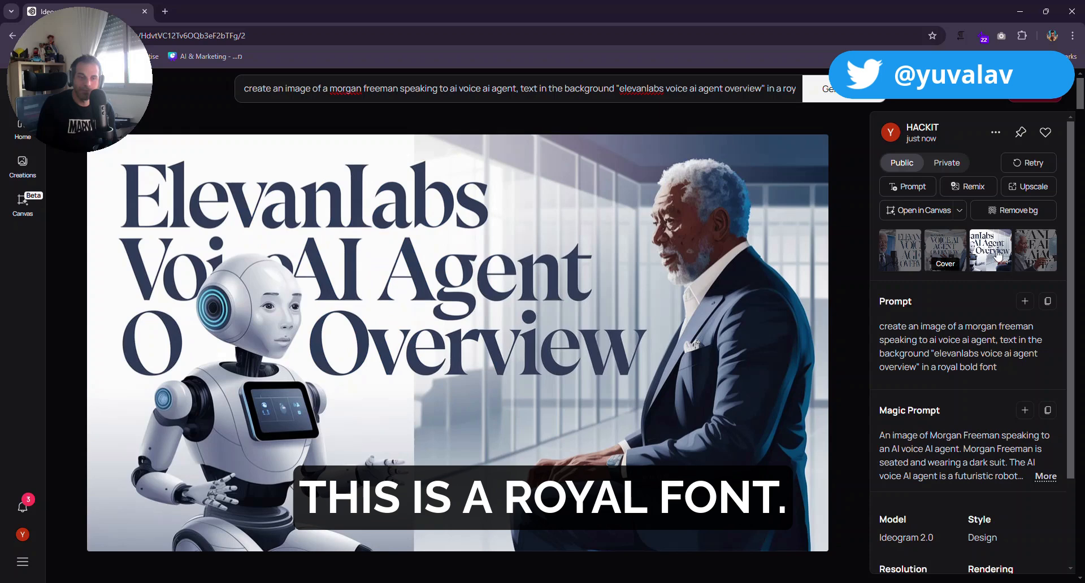
{"action": "left_click", "coordinate": [1036, 255]}
{"action": "left_click", "coordinate": [897, 245]}
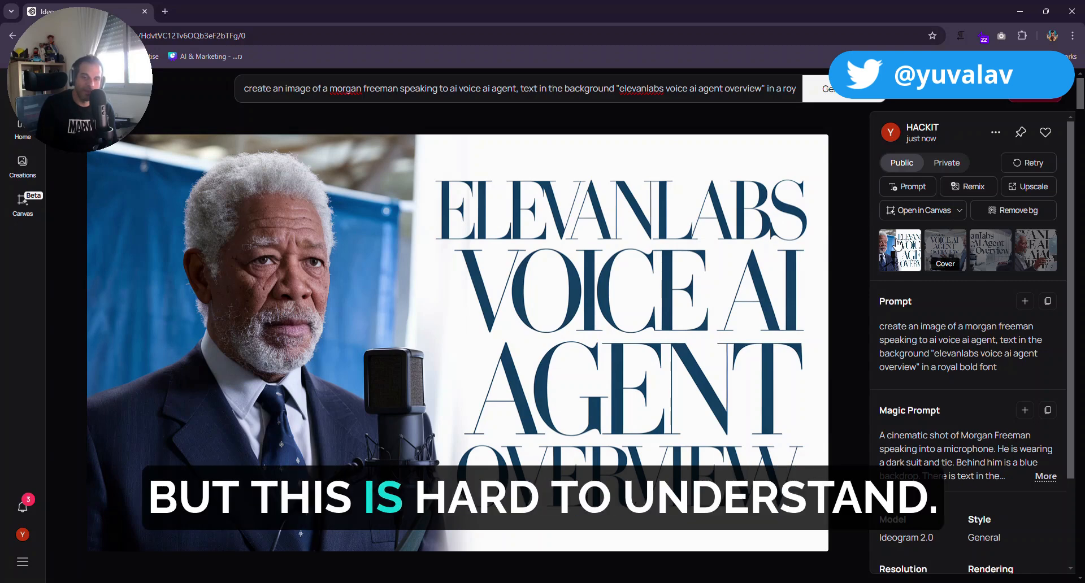
{"action": "left_click", "coordinate": [992, 253]}
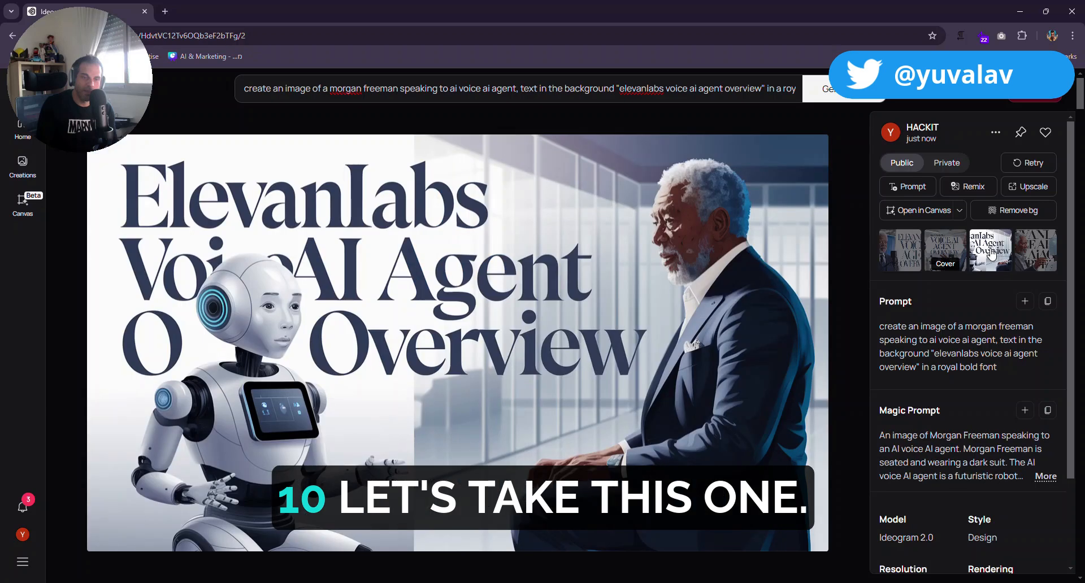
Step: Choose the variant with the black-faced robot opposite the man and the title on a white hexagon, and download it as PNG
{"action": "left_click", "coordinate": [955, 251]}
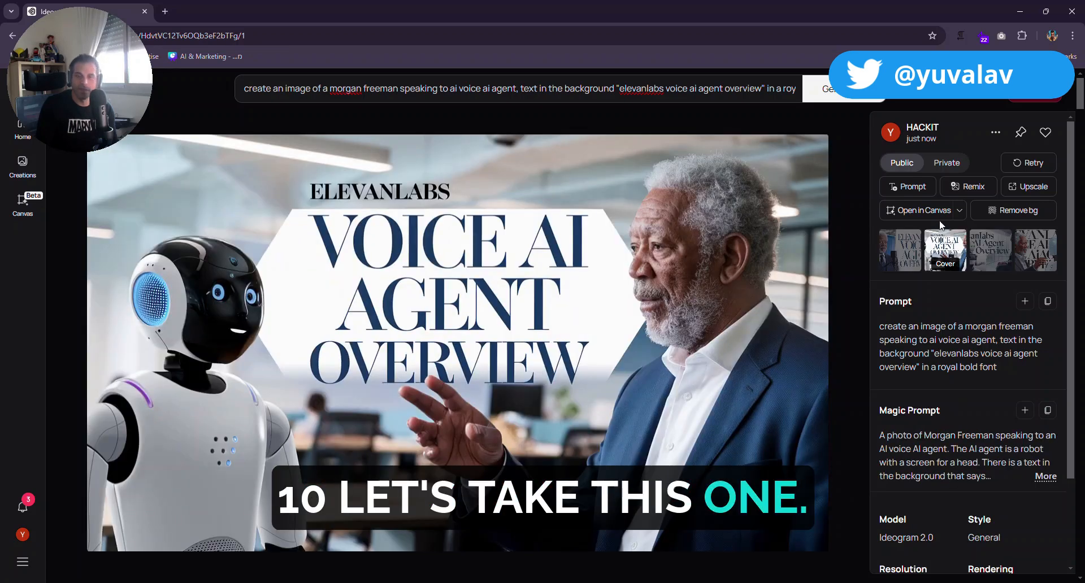
{"action": "left_click", "coordinate": [996, 134]}
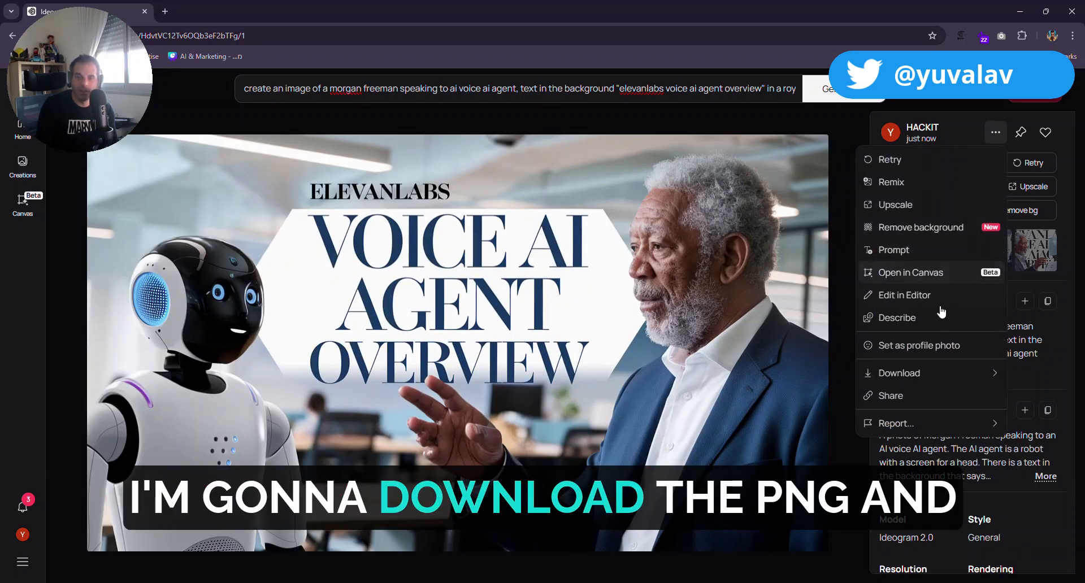
{"action": "mouse_move", "coordinate": [878, 369]}
{"action": "left_click", "coordinate": [819, 370]}
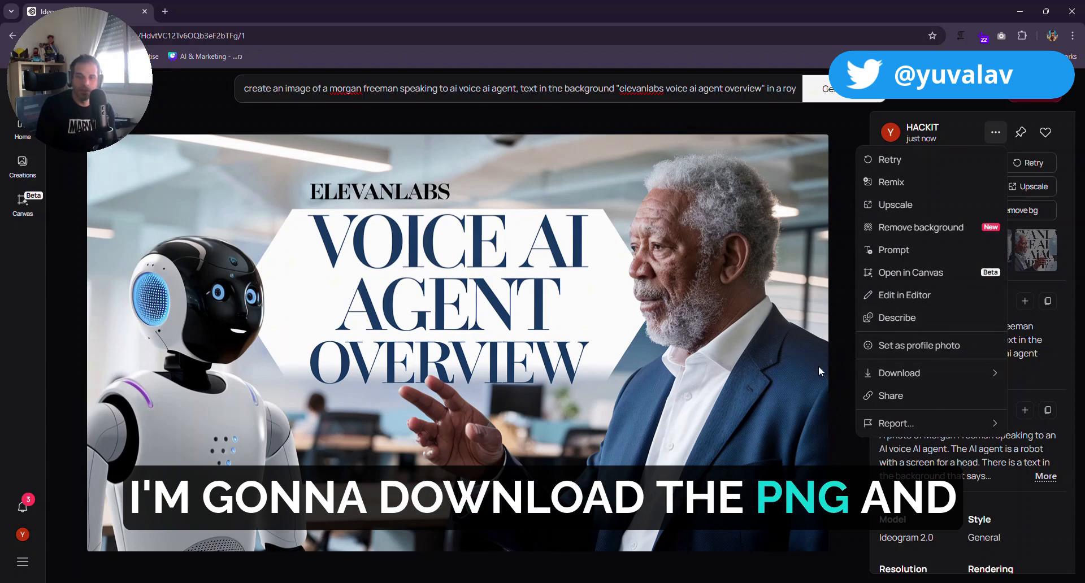